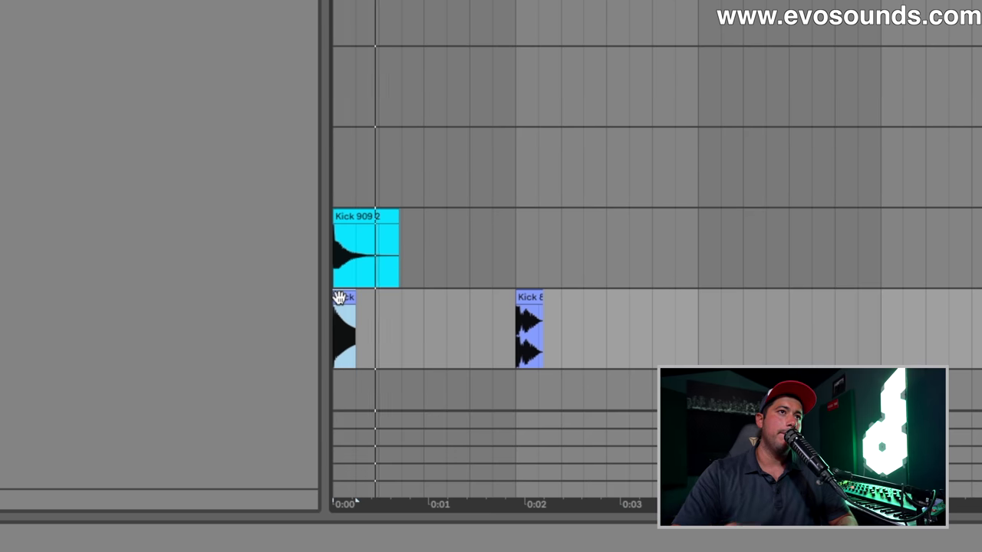
- Play the Kick 909 2 clip with its track soloed
key("space")
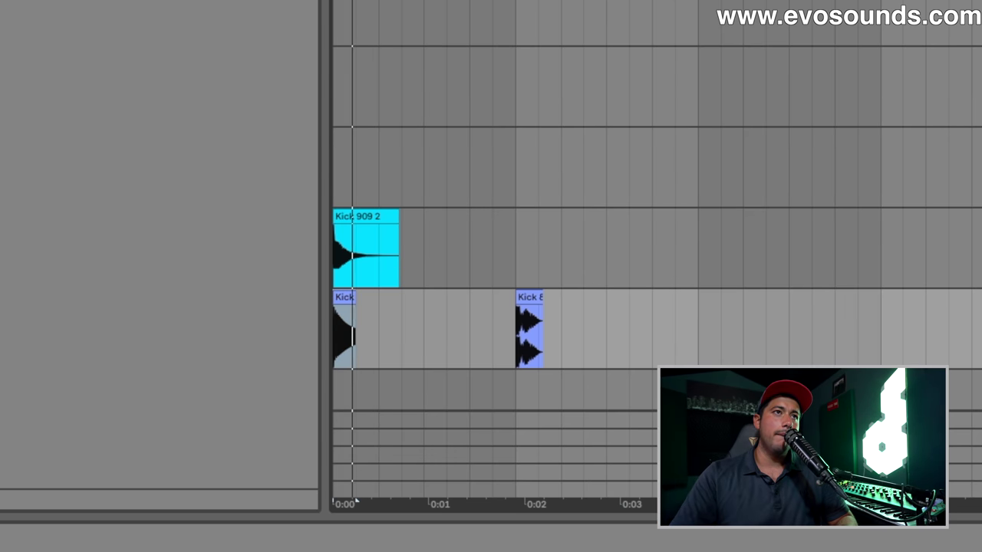
key("space")
left_click(938, 264)
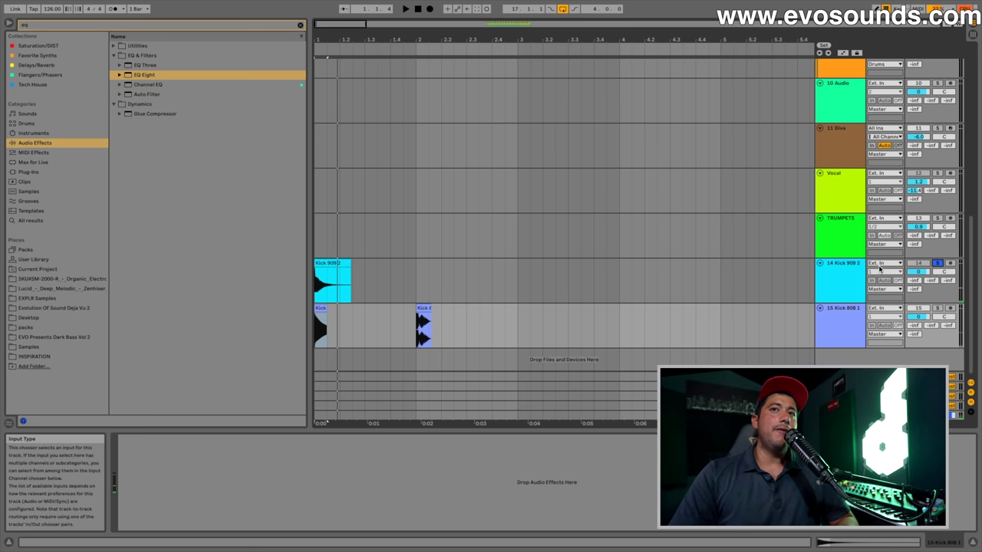
left_click(840, 288)
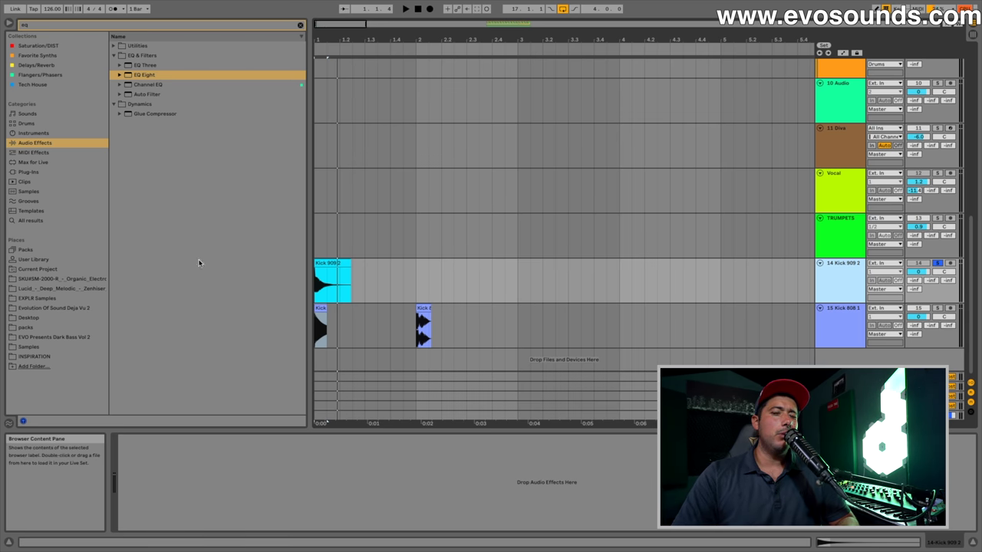
- Solo the Kick 808 1 track and lengthen its first clip to end at 1.2, with a fade-out
left_click(323, 307)
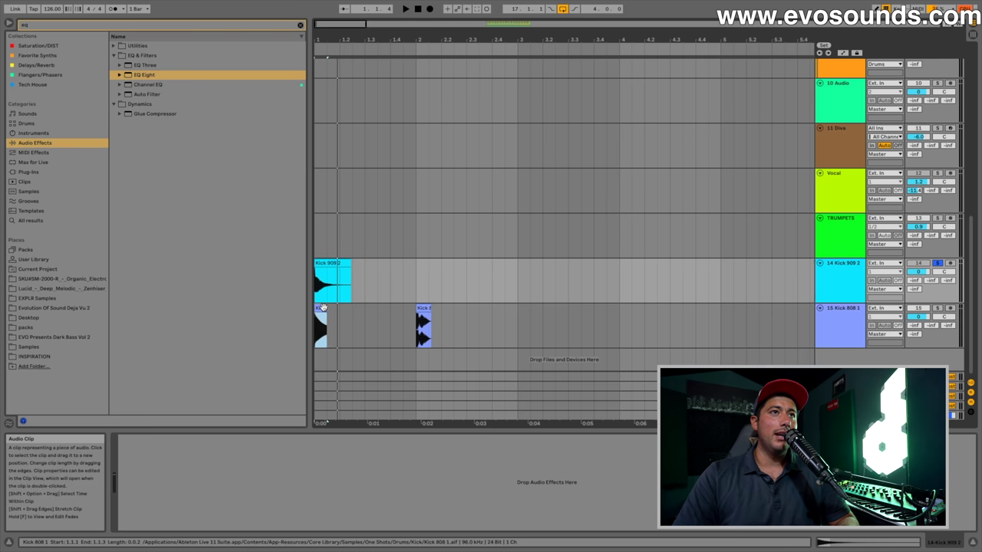
left_click(937, 308)
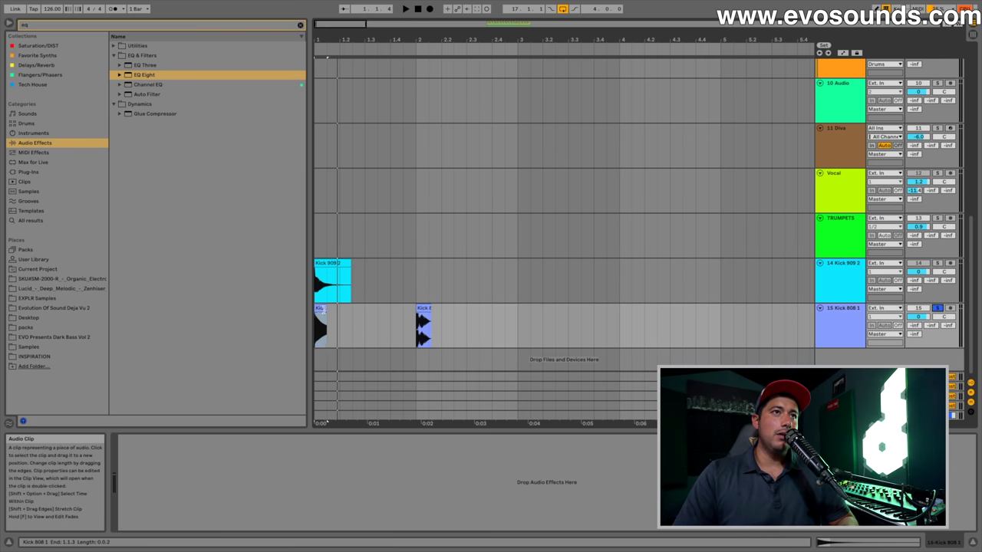
mouse_move(326, 314)
left_mouse_down()
mouse_move(339, 314)
mouse_move(323, 316)
left_mouse_up()
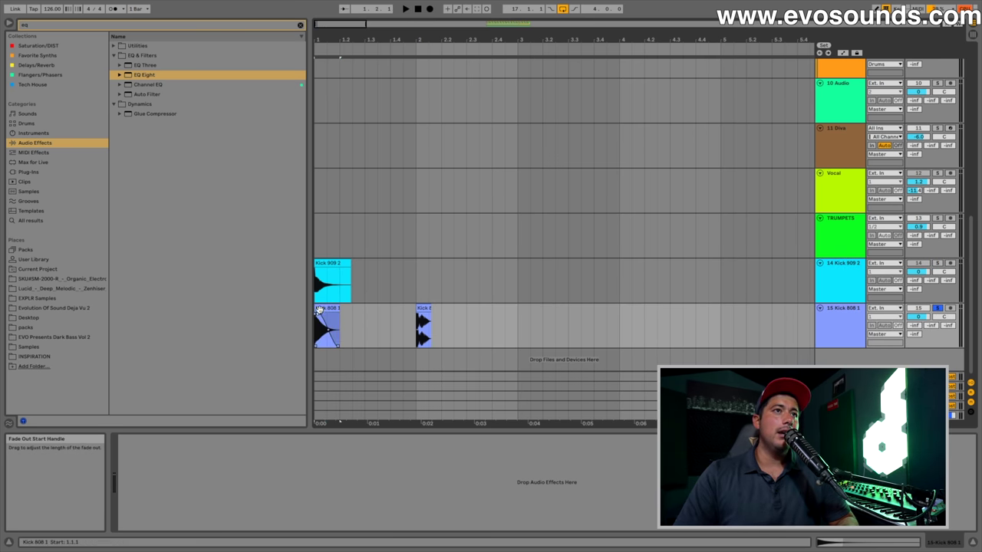
left_click(827, 335)
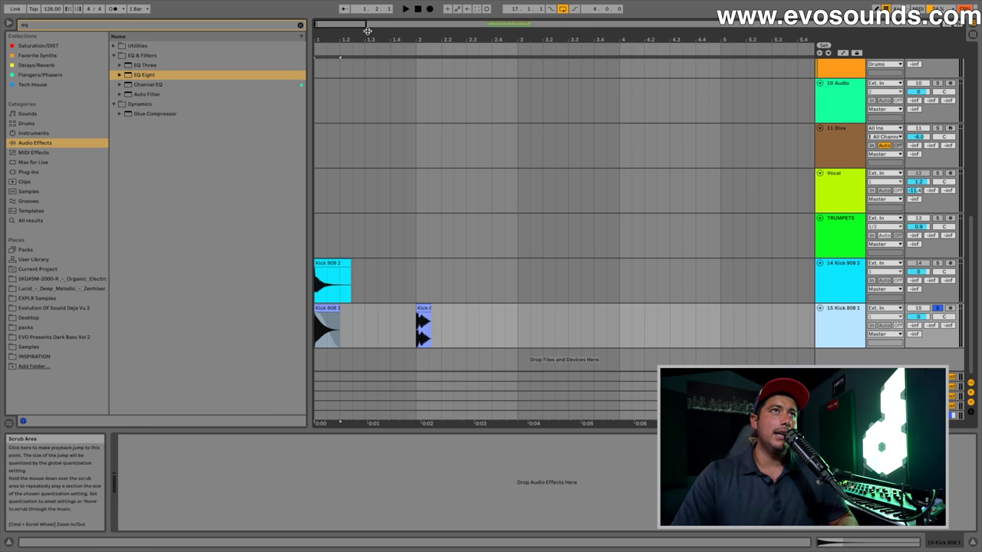
- Solo the 2 Evolution kick track in the Drums group and play it from bar 17
scroll(785, 156, "down", 8)
scroll(456, 80, "up", 10)
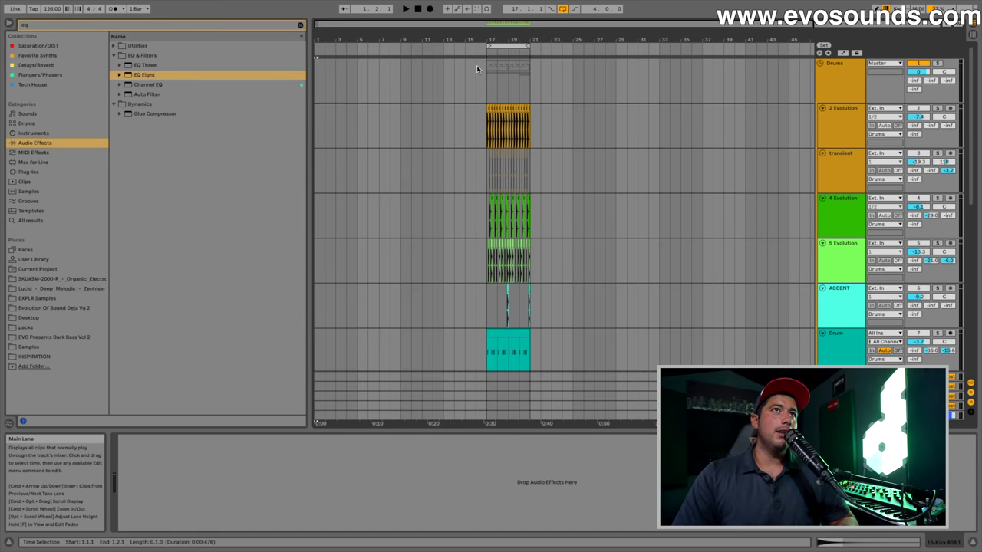
scroll(484, 91, "up", 5)
left_click(476, 89)
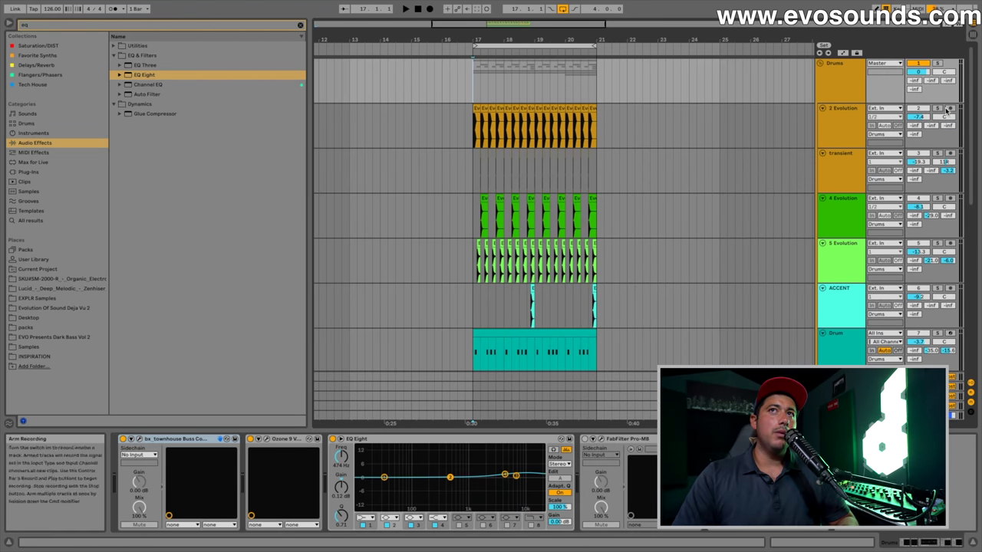
left_click(936, 108)
left_click(858, 124)
key("space")
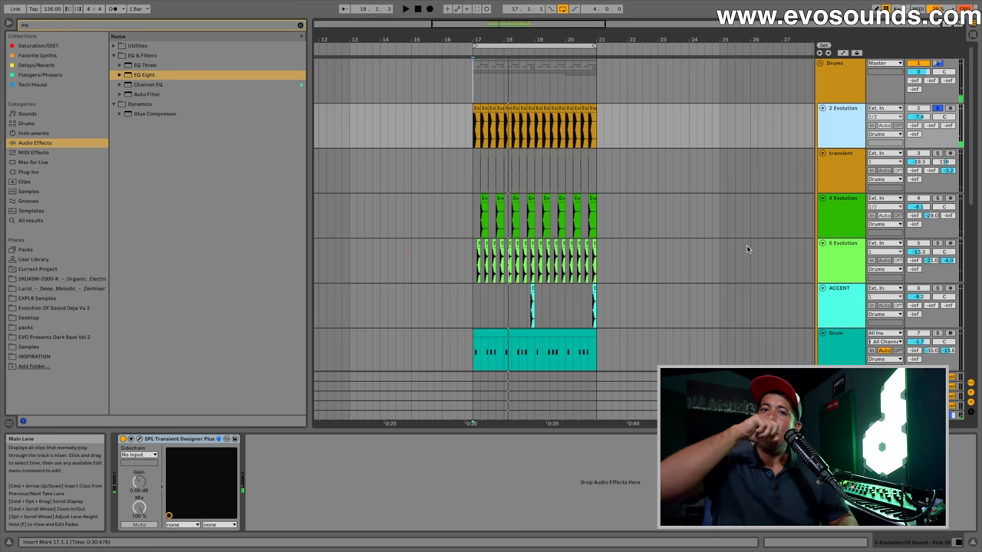
- Solo and play the 4 Evolution clap track, and lower its EQ Eight high-frequency boost at 7.74 kHz
scroll(664, 254, "down", 3)
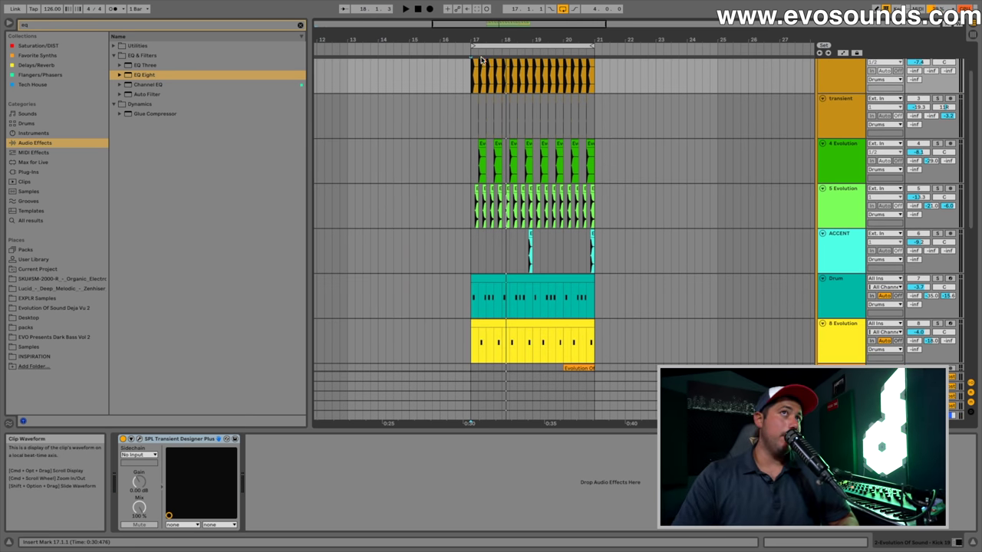
scroll(470, 230, "up", 5)
left_click_drag(484, 44, 484, 35)
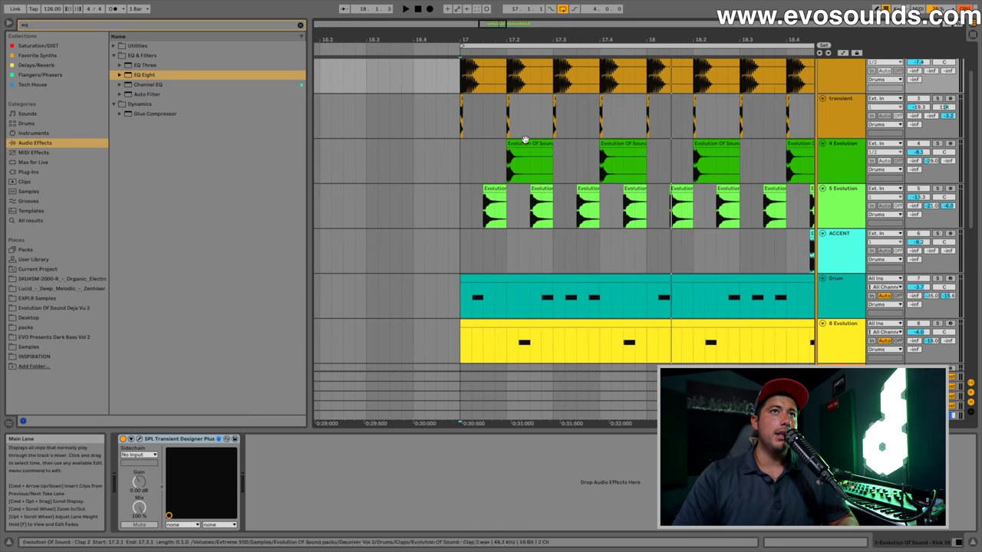
left_click(520, 144)
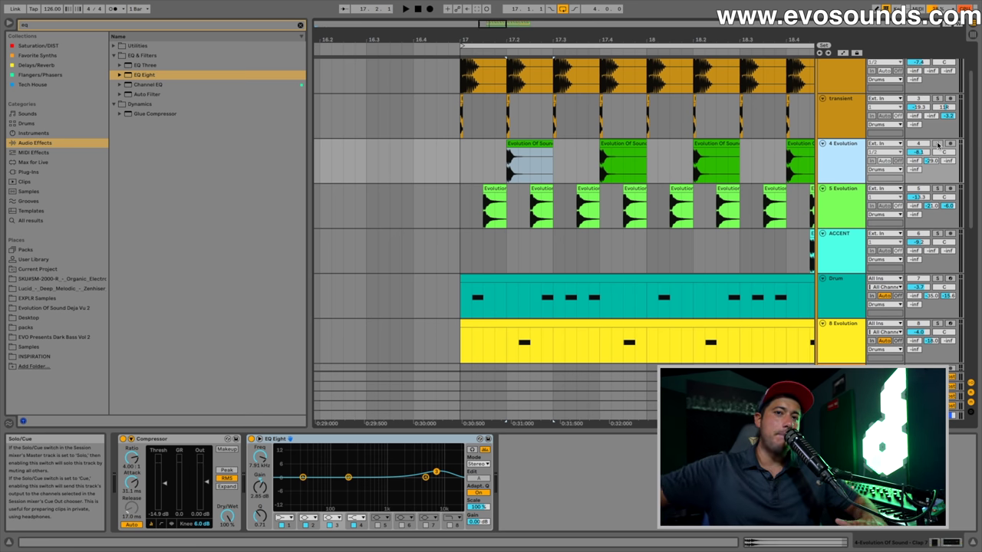
scroll(937, 145, "down", 1)
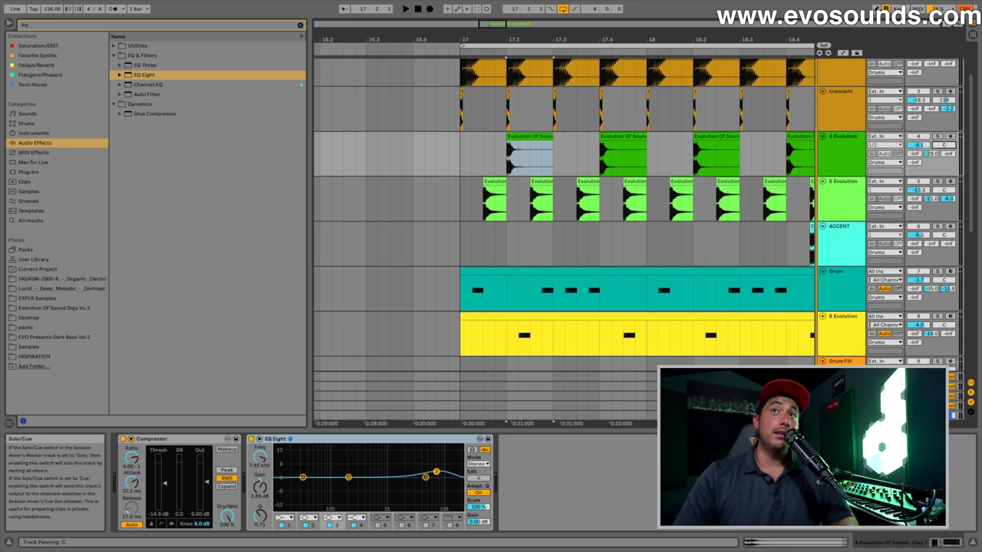
left_click(533, 137)
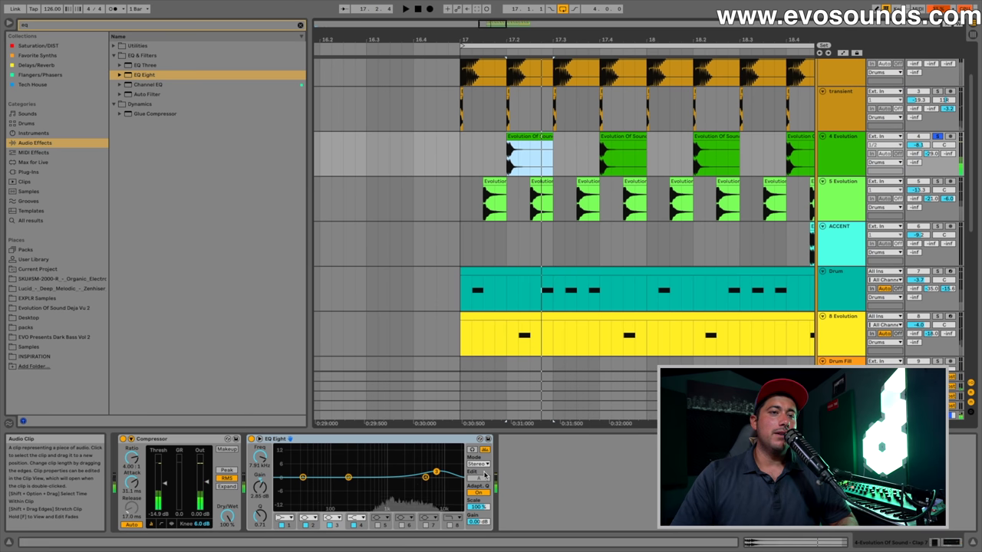
left_click(437, 472)
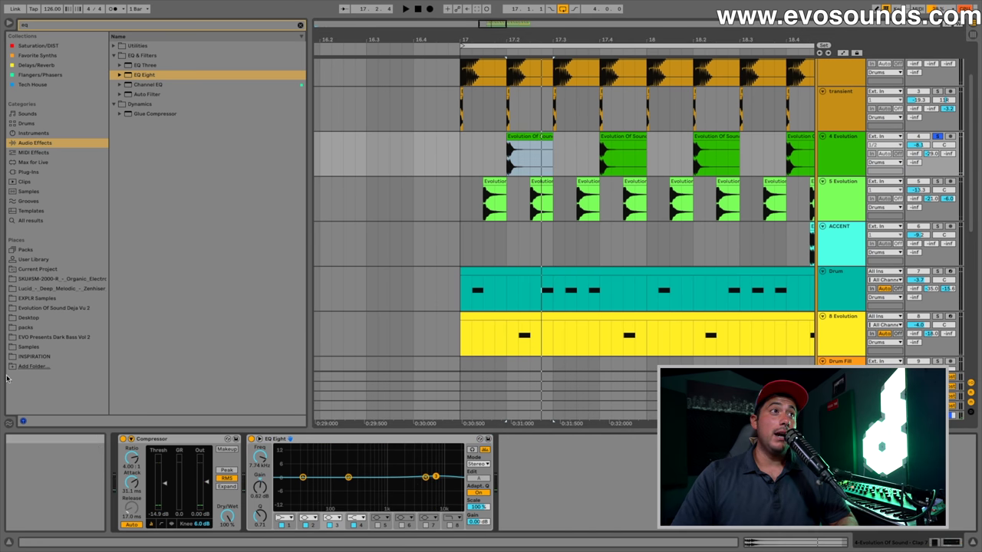
- Audition Evolution Of Sound - Clap 8 and Clap 9 from the Samples location and compare them with the soloed clap
left_click(44, 346)
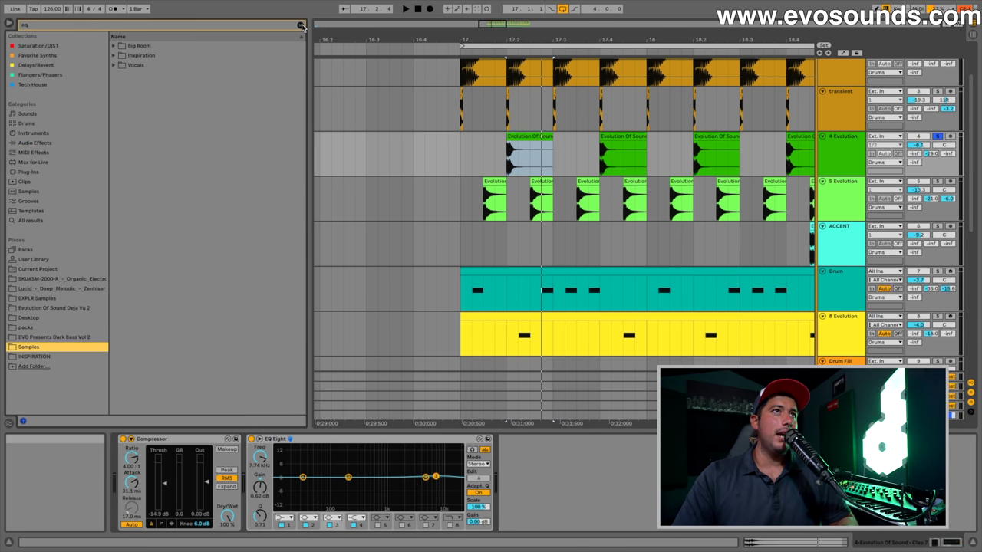
left_click(198, 149)
left_click(197, 157)
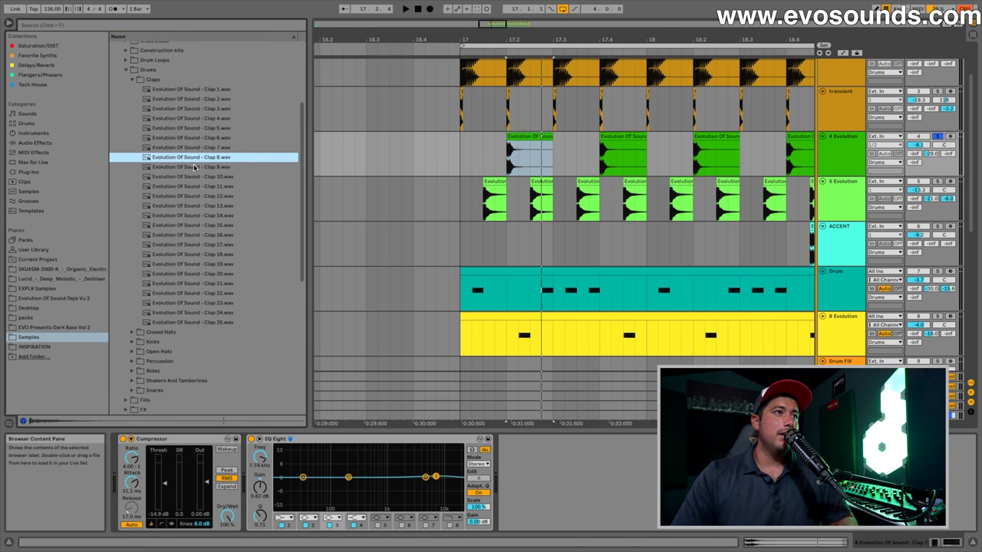
left_click(195, 167)
left_click_drag(194, 170, 512, 167)
key("space")
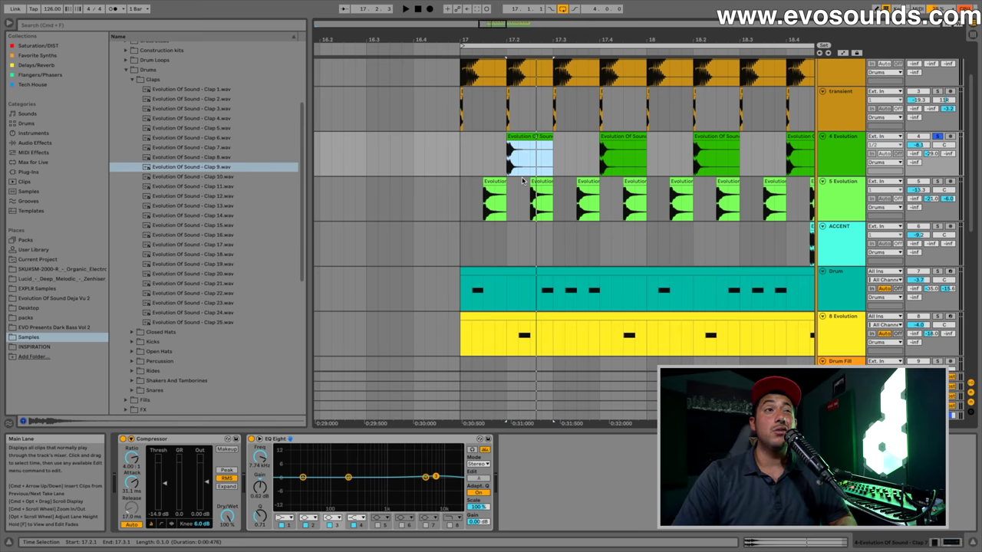
- Solo the 5 Evolution open hat track and play it
scroll(728, 168, "down", 2)
left_click(936, 158)
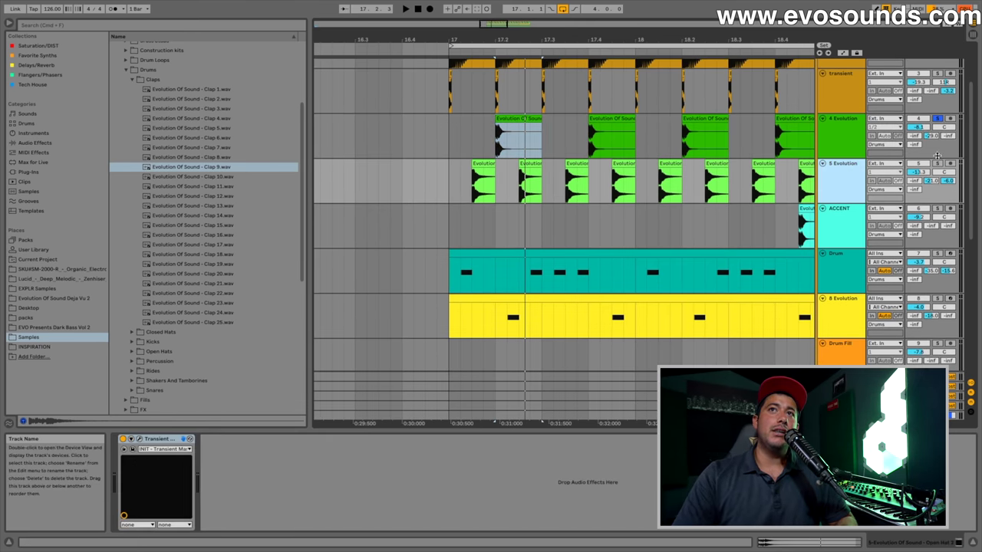
left_click(937, 162)
key("space")
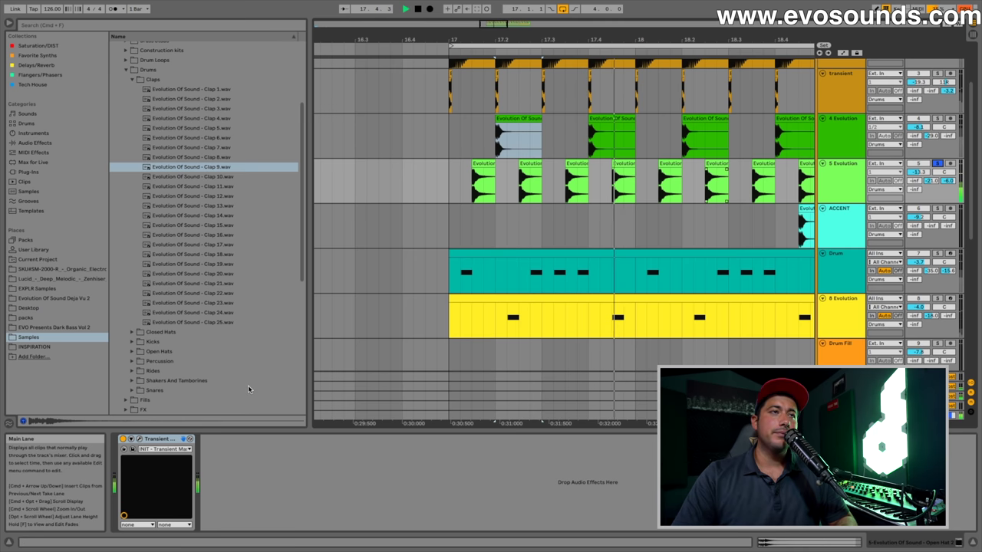
key("space")
- Open the Open Hats sample folder and play the soloed open hat track from bar 17
scroll(683, 233, "right", 3)
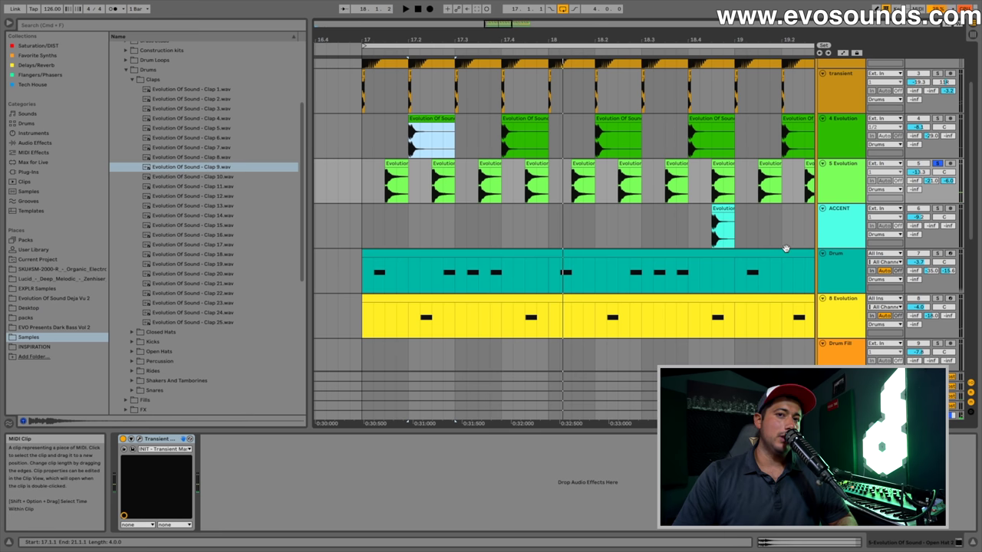
left_click_drag(484, 23, 484, 17)
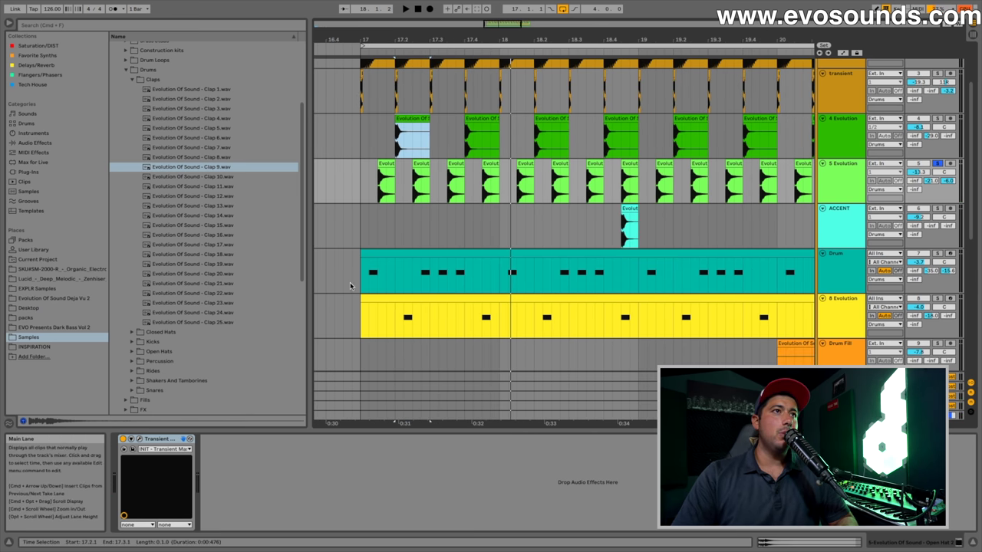
left_click(138, 352)
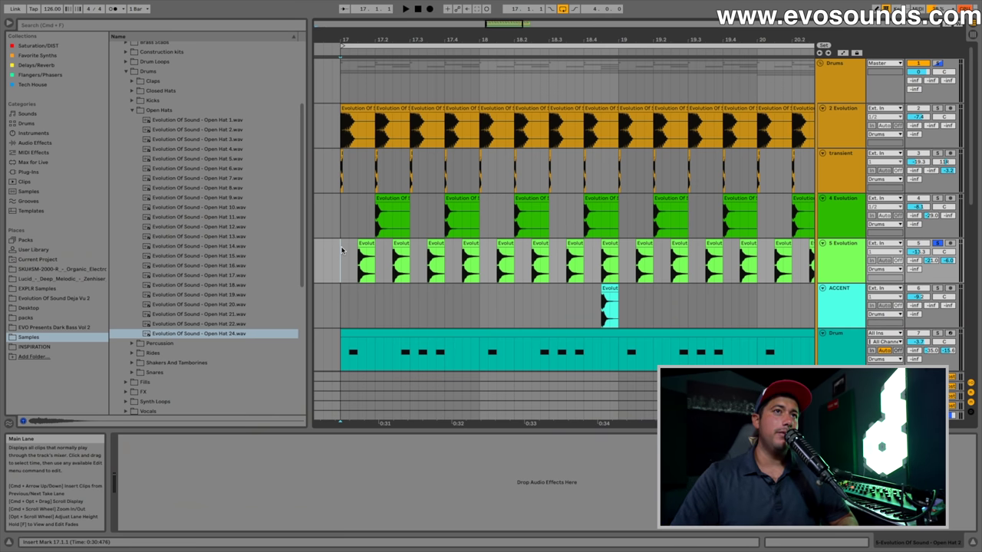
left_click(848, 264)
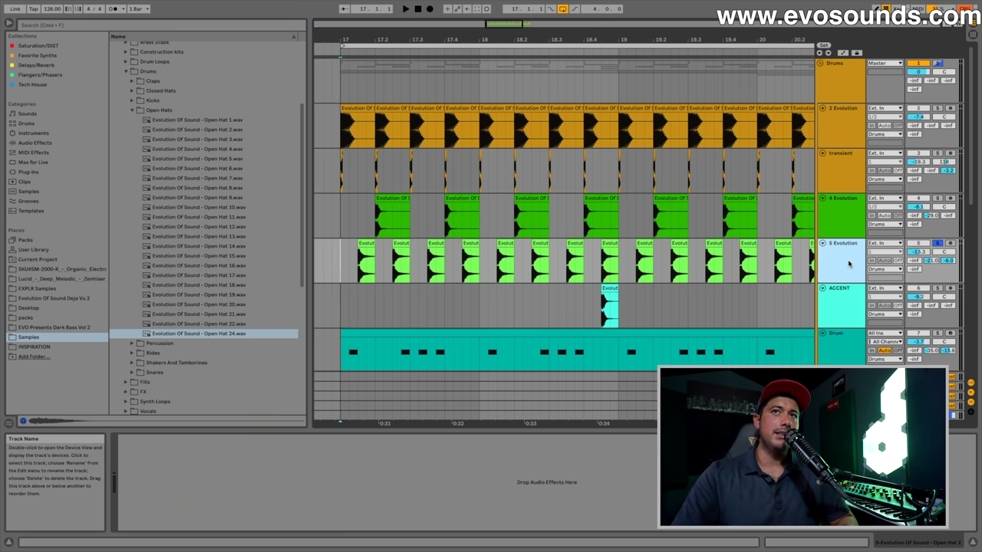
key("space")
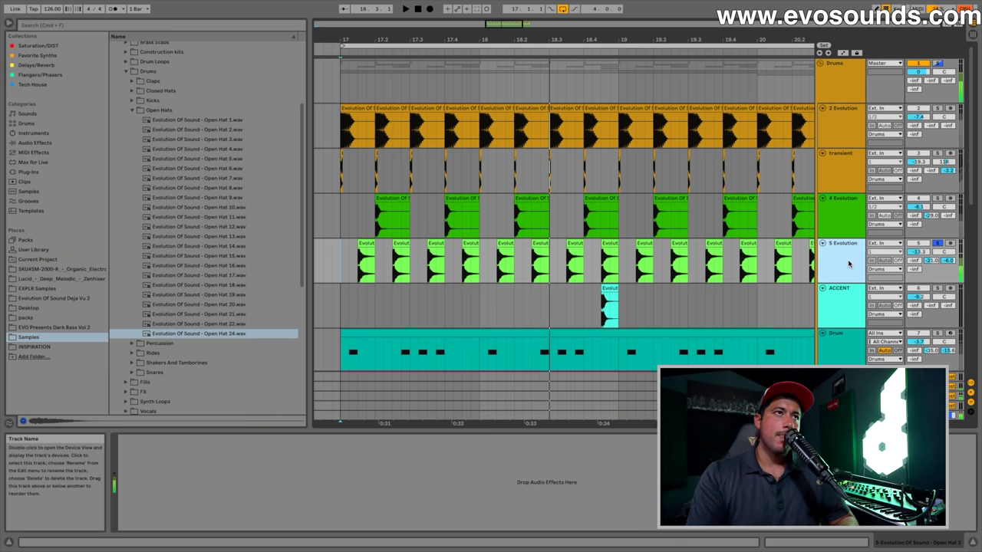
- Search the plug-ins for "tr" and load Transient Master onto the 5 Evolution open hat track
left_click(28, 171)
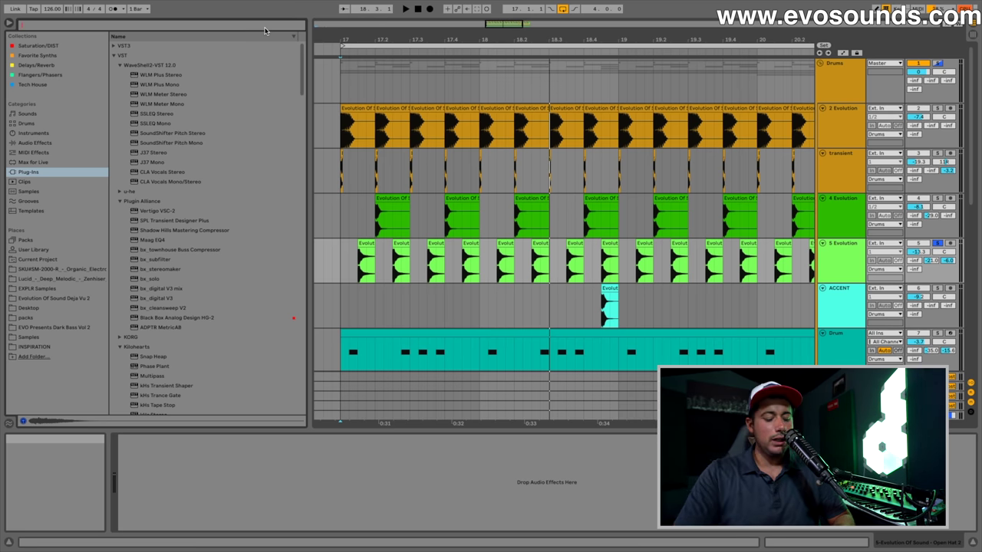
left_click(265, 28)
type("tr")
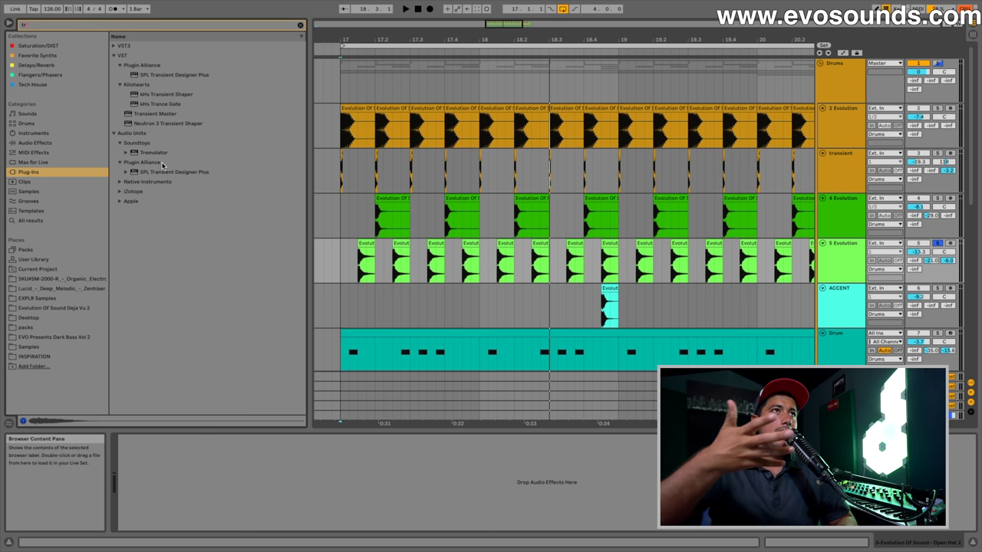
left_click(164, 95)
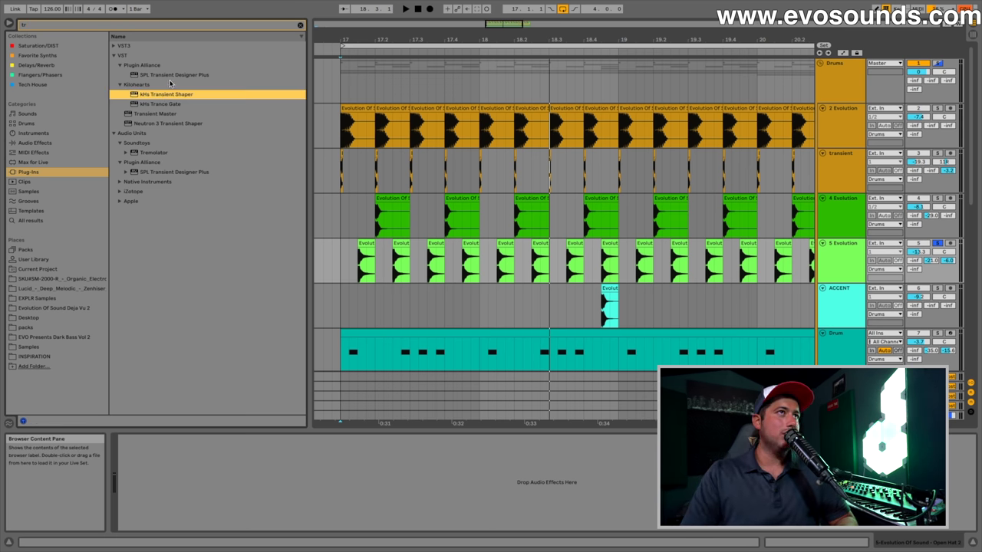
left_click(170, 76)
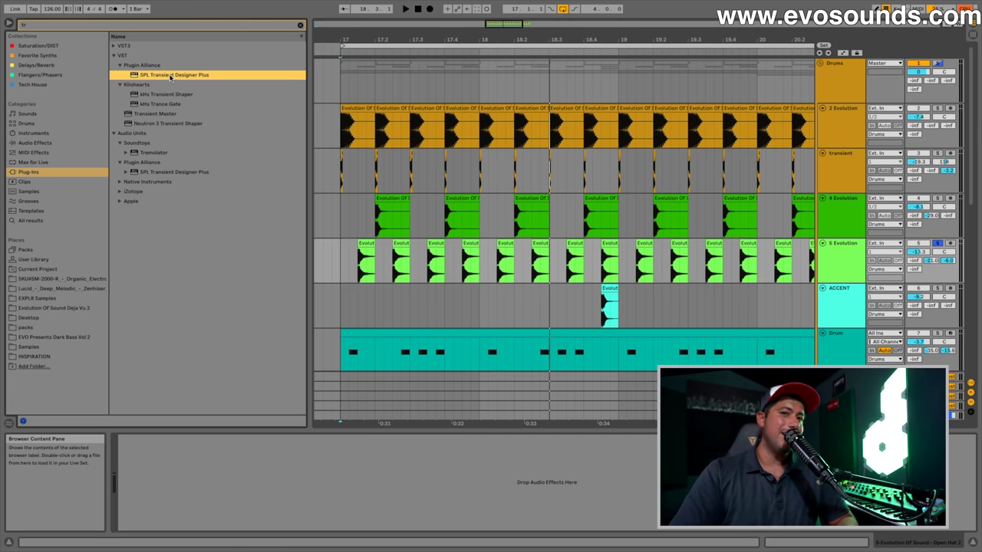
left_click(155, 114)
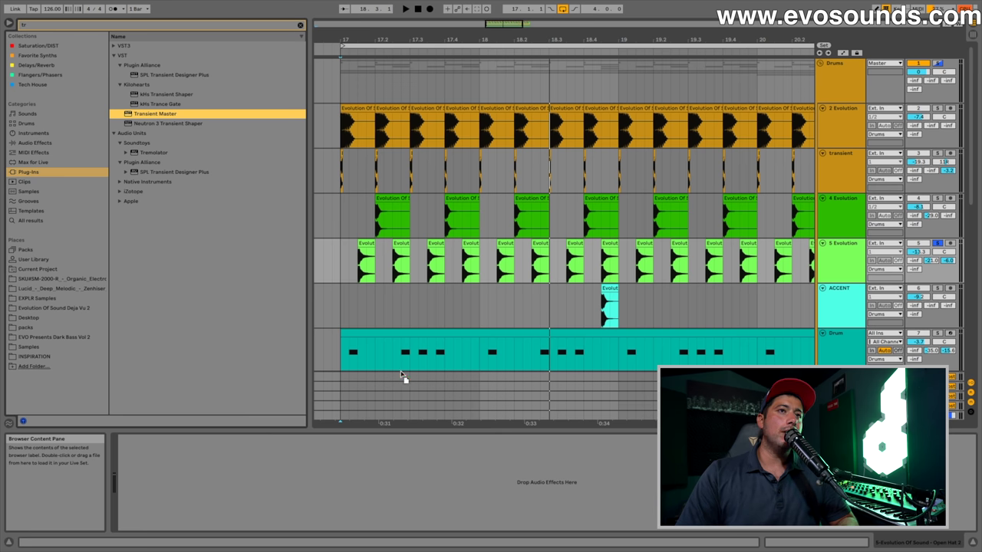
left_click_drag(851, 269, 849, 265)
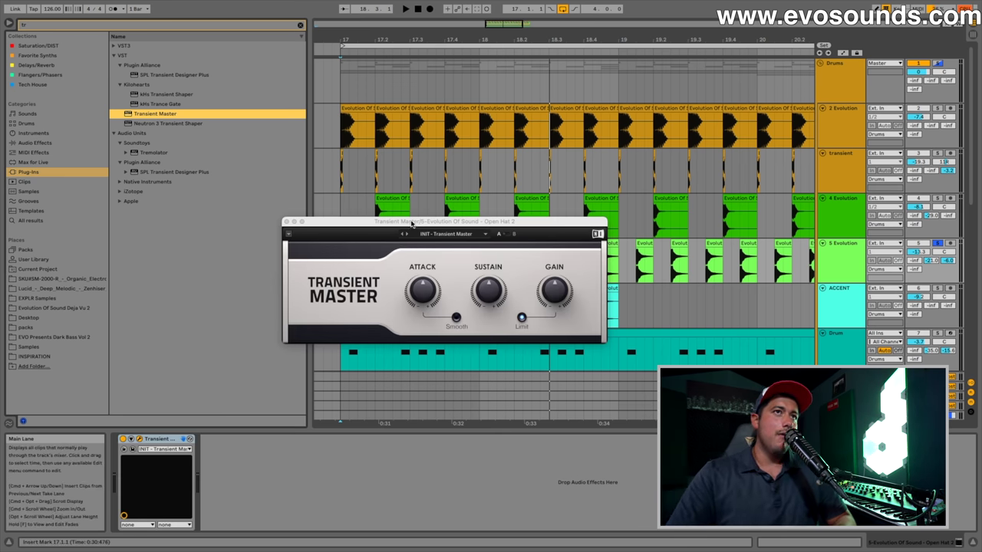
- Play the open hats from their first clip and set Transient Master's Sustain to -28.0 %
left_click_drag(411, 221, 401, 277)
left_click(365, 244)
key("space")
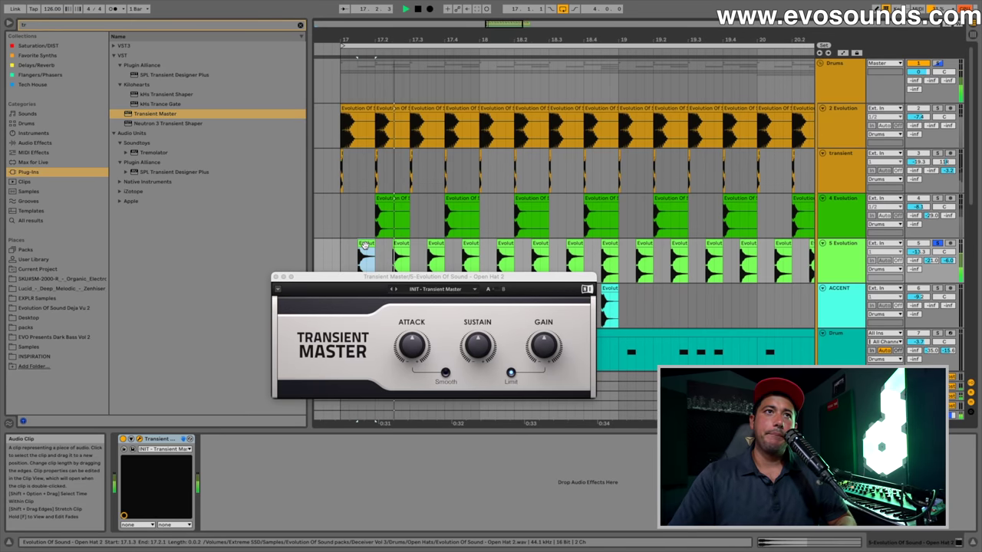
key("space")
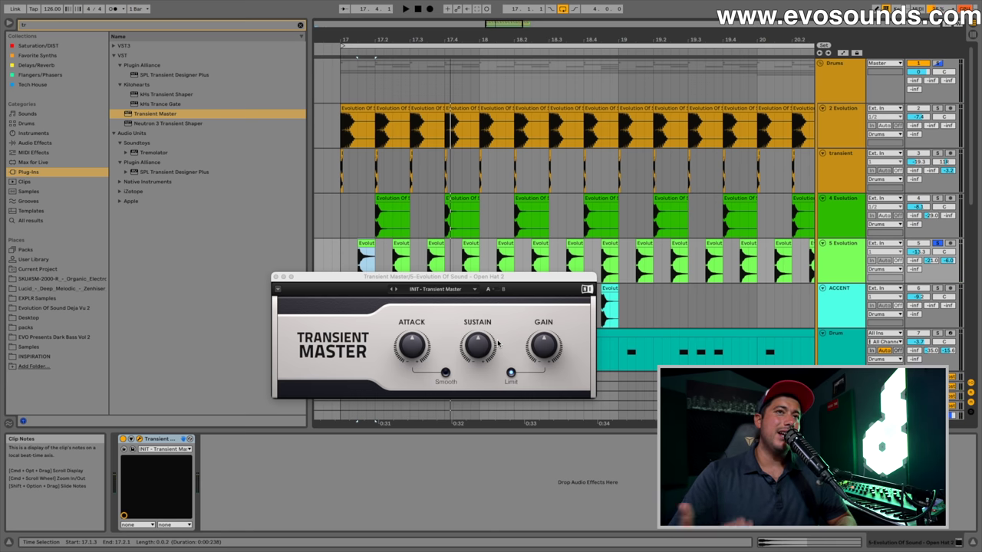
left_click_drag(478, 349, 478, 351)
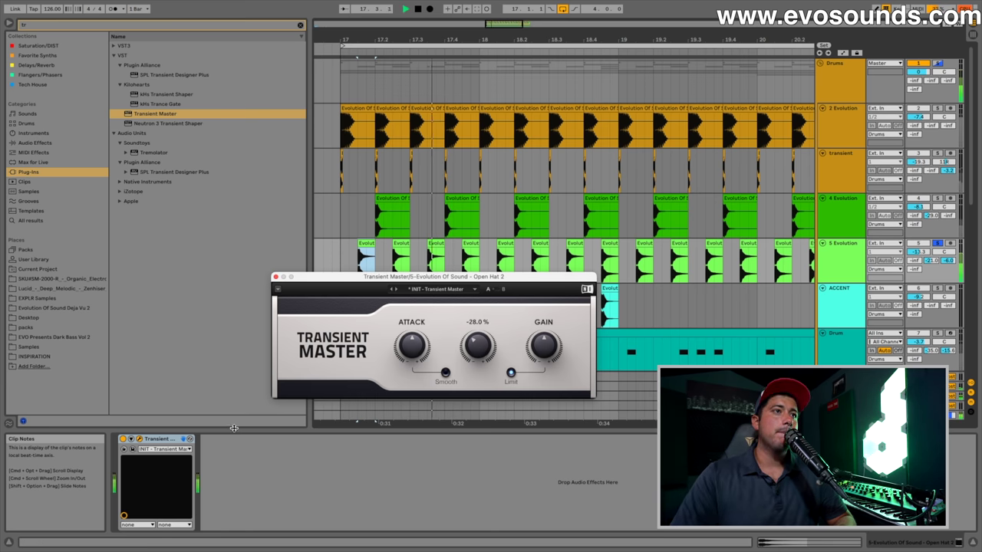
- Compare the soloed open hat with Transient Master bypassed and switched back on during playback
left_click(123, 439)
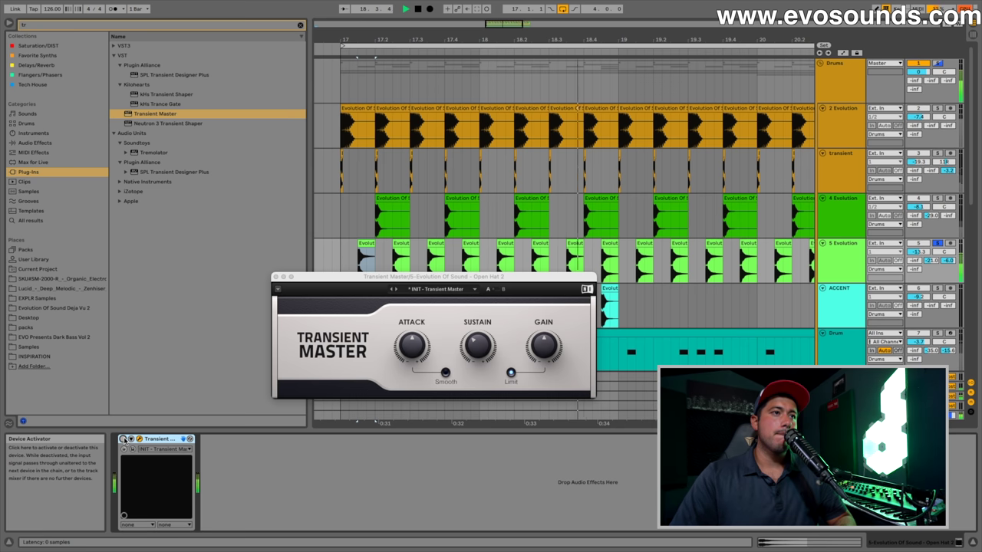
left_click(122, 440)
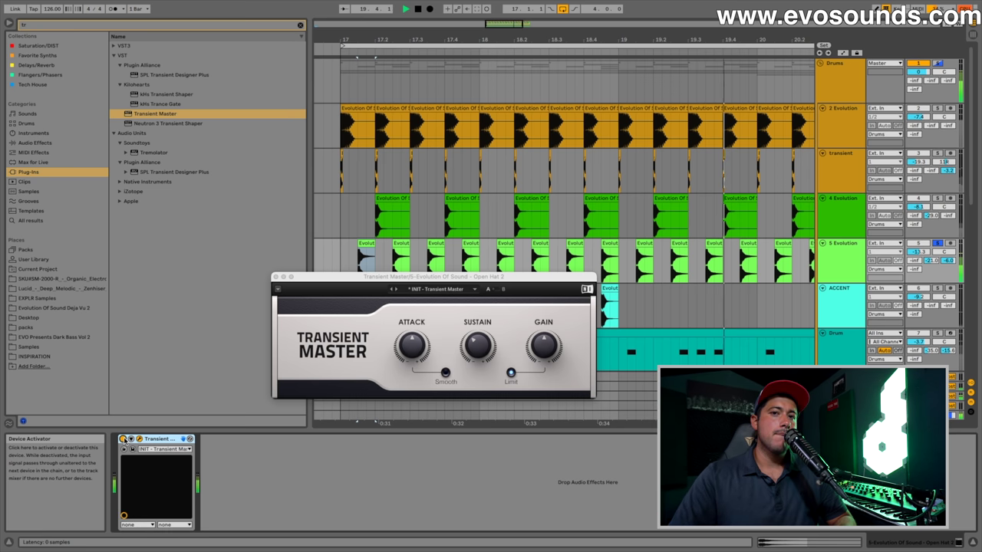
key("space")
- Set Transient Master's Attack to 38.0 % and compare the soloed open hat with the effect off and on
left_click_drag(412, 346, 411, 338)
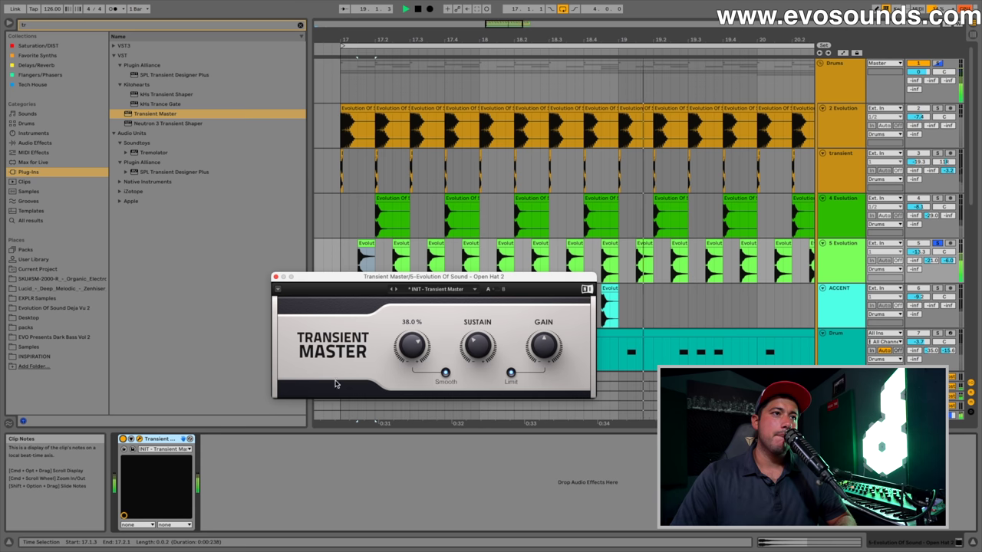
left_click(123, 439)
left_click(123, 440)
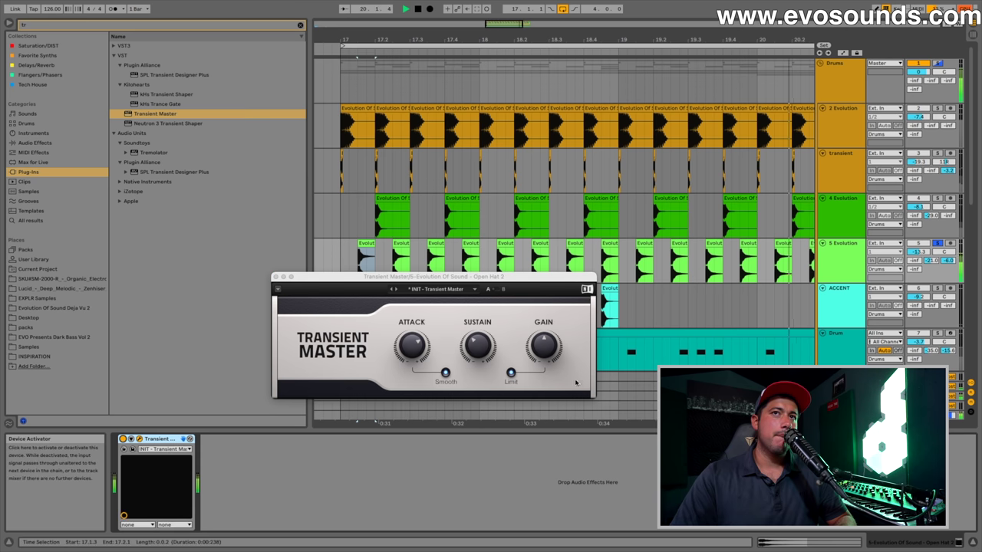
key("space")
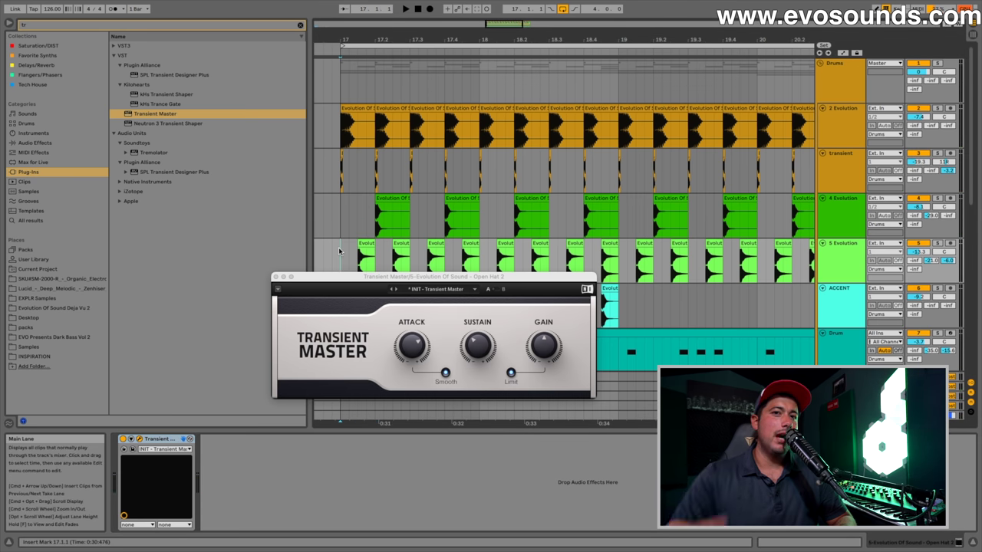
- Play all drum tracks together from bar 17 and compare the groove with Transient Master bypassed and re-enabled
key("space")
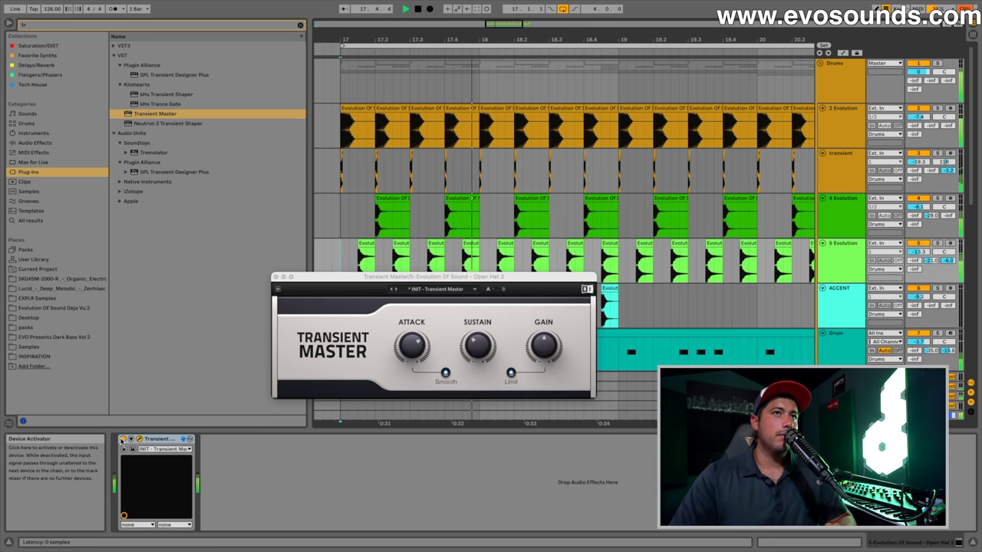
left_click(122, 439)
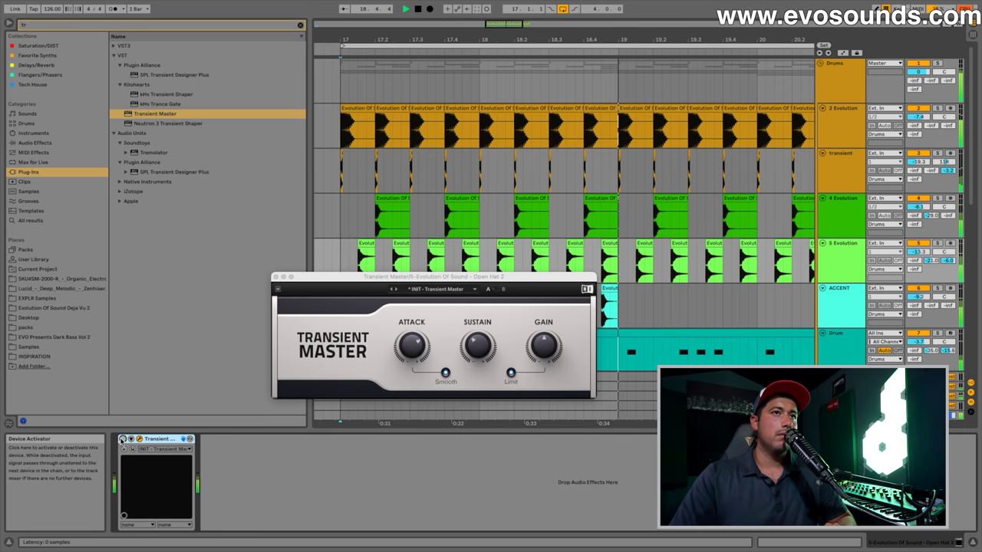
left_click(122, 440)
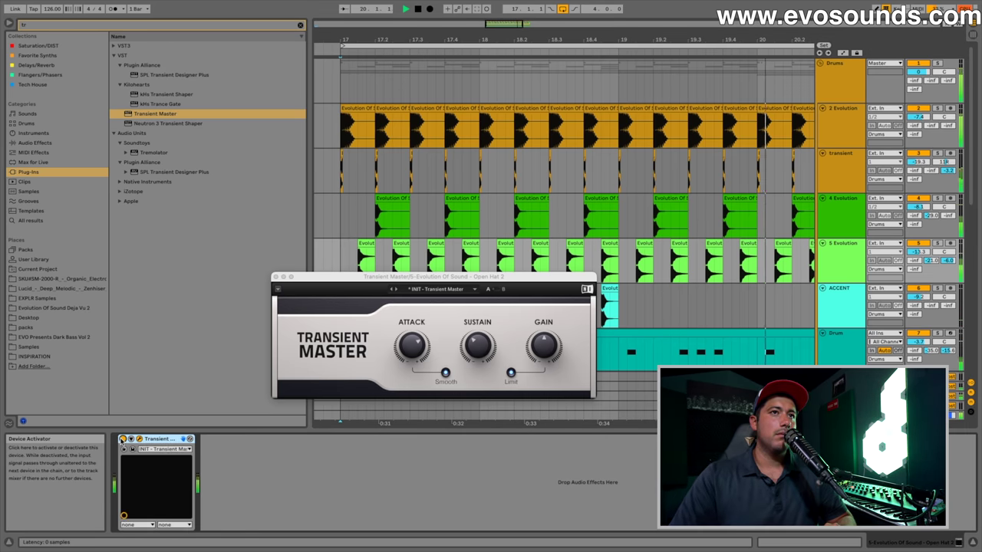
- Set Transient Master's Sustain to -20.0 % and close its plug-in window
left_click_drag(418, 349, 418, 351)
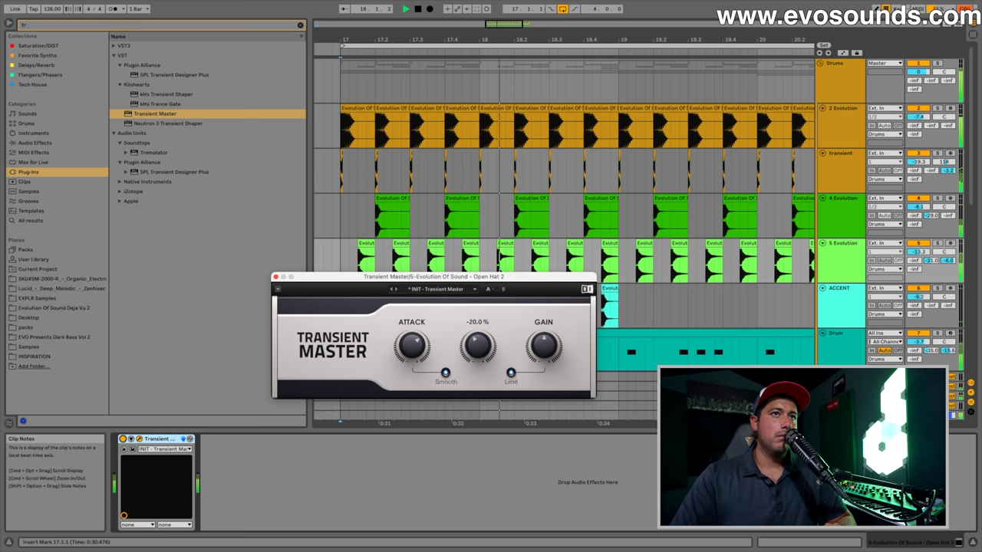
left_click(478, 346)
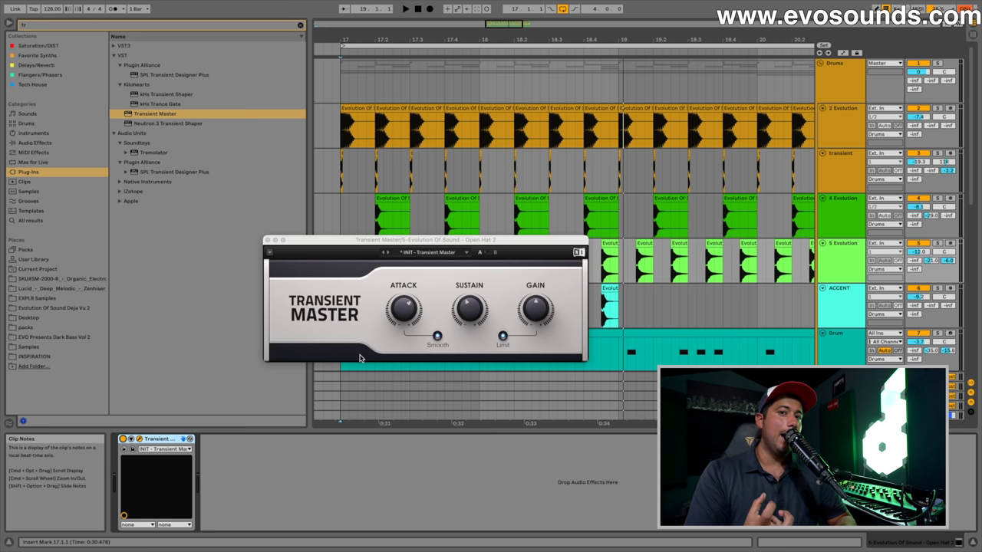
left_click(268, 242)
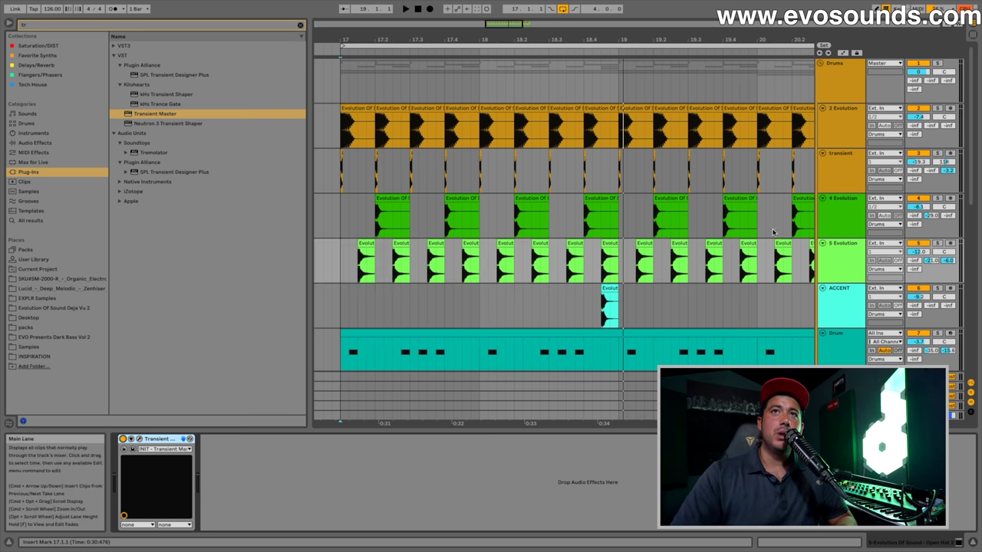
- Solo the 2 Evolution kick track and play it from its first clip at bar 17
left_click(839, 127)
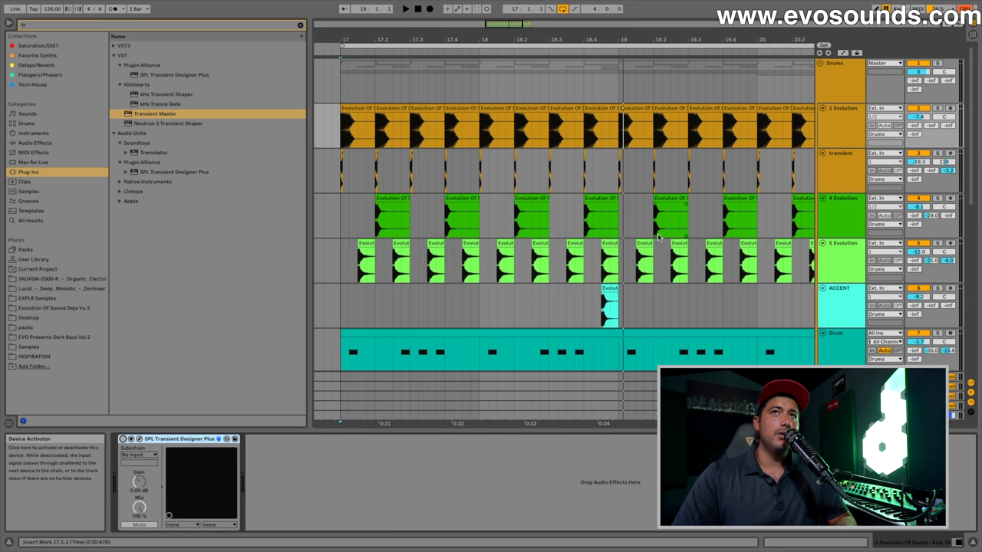
left_click(358, 108)
key("space")
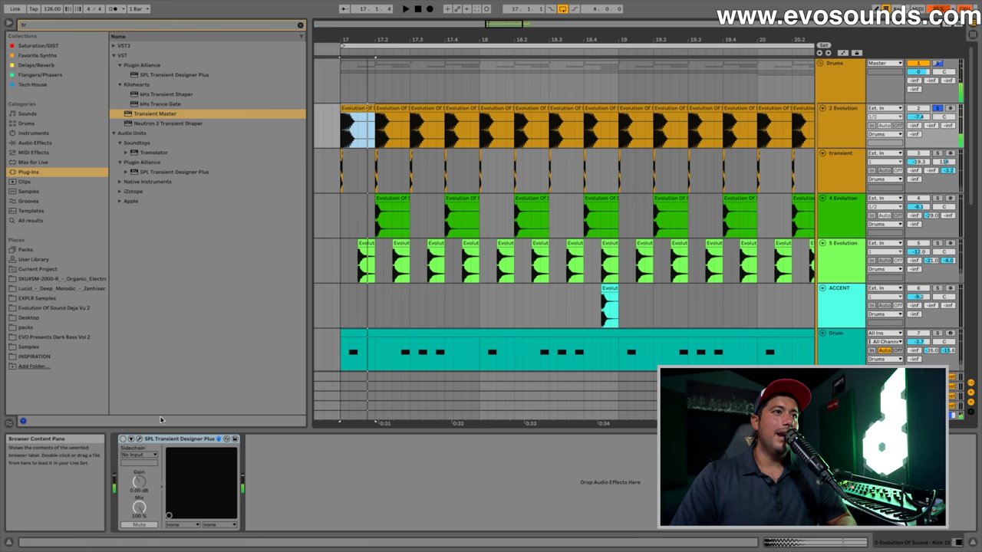
- Switch on SPL Transient Designer Plus on the kick track, open its window and turn its Attack down close to 0
left_click(136, 444)
left_click(138, 441)
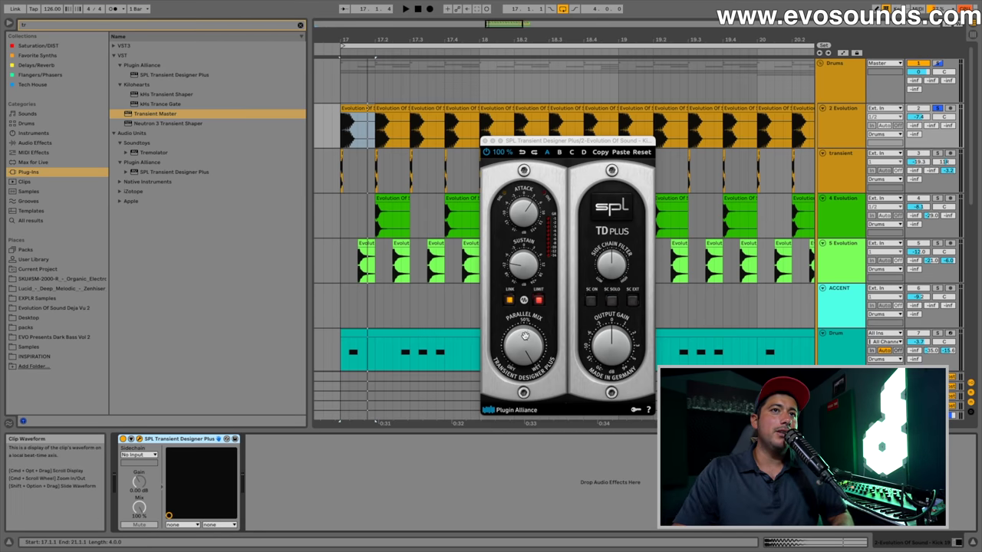
left_click_drag(524, 345, 517, 375)
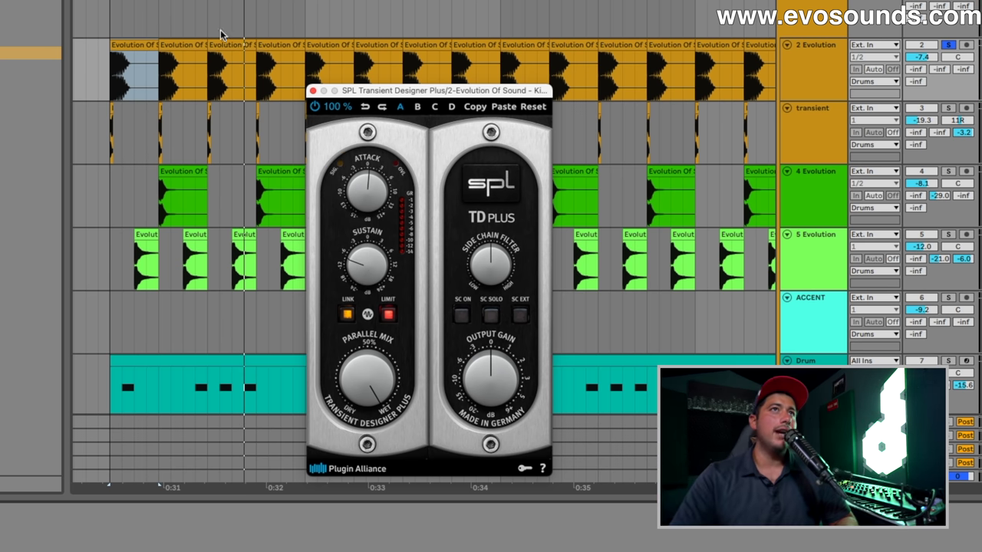
- Try shortening the first Kick 19 clip and fading out its tail, and undo both edits
left_click_drag(220, 7, 315, 171)
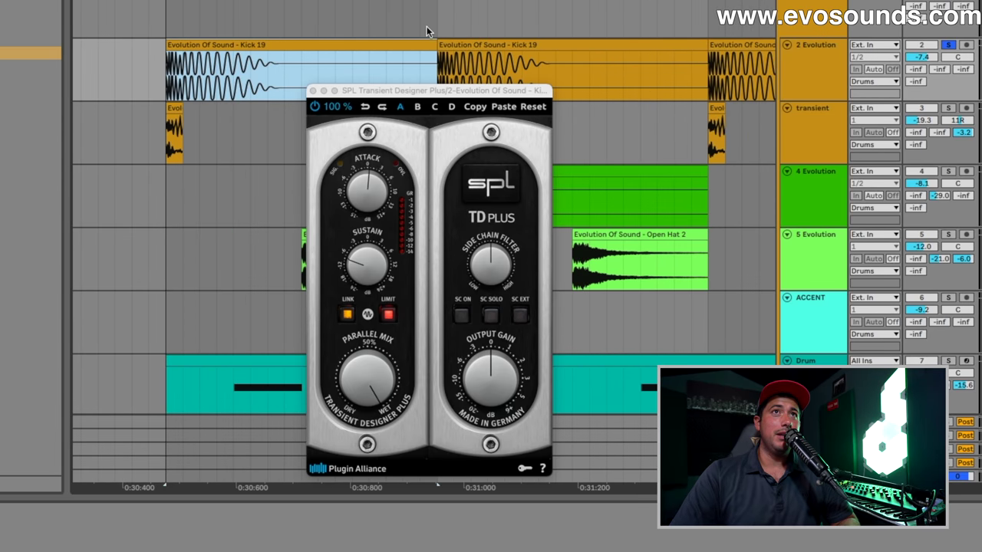
left_click_drag(428, 44, 228, 91)
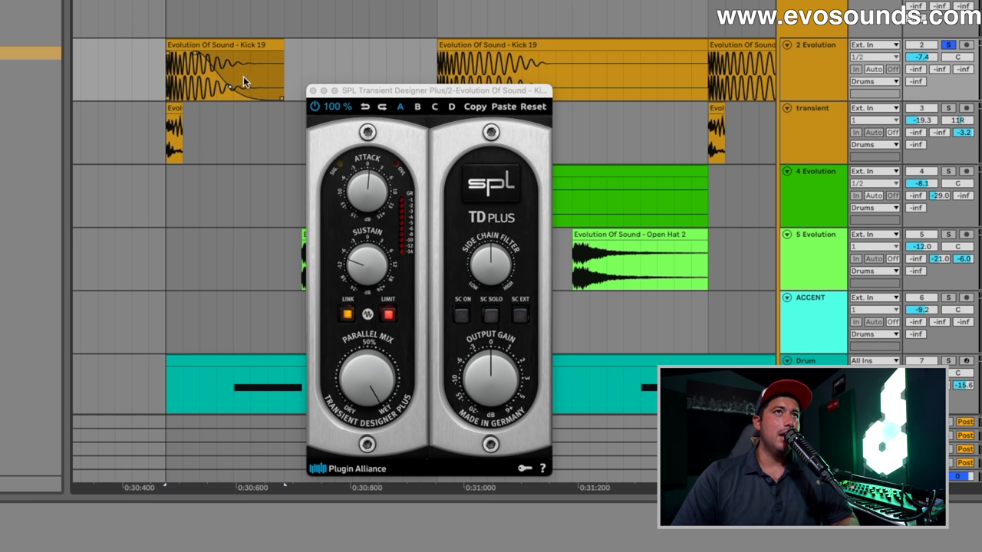
key("super+z")
key("super+z")
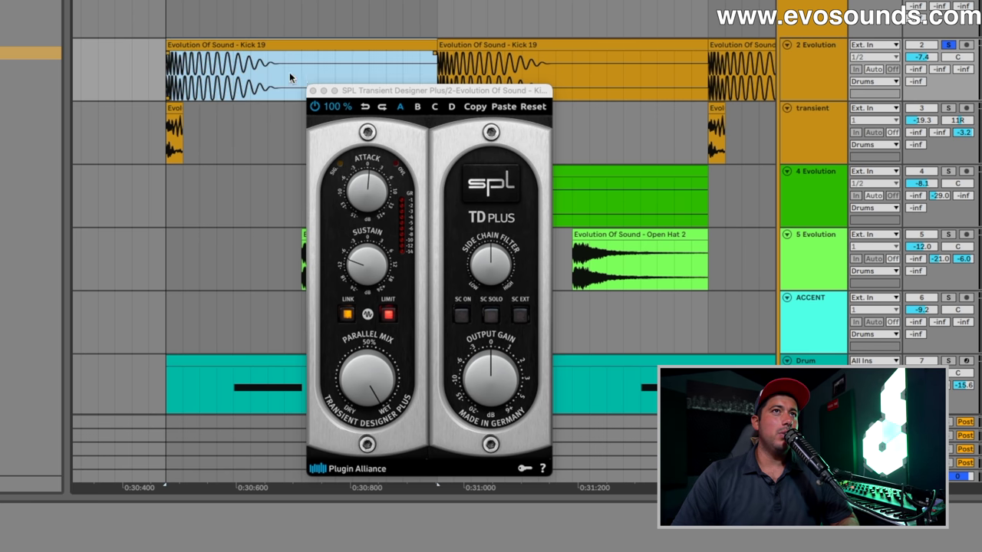
- Raise the Attack of SPL Transient Designer Plus on the 2 Evolution kick track and close the plug-in window
left_click(368, 196)
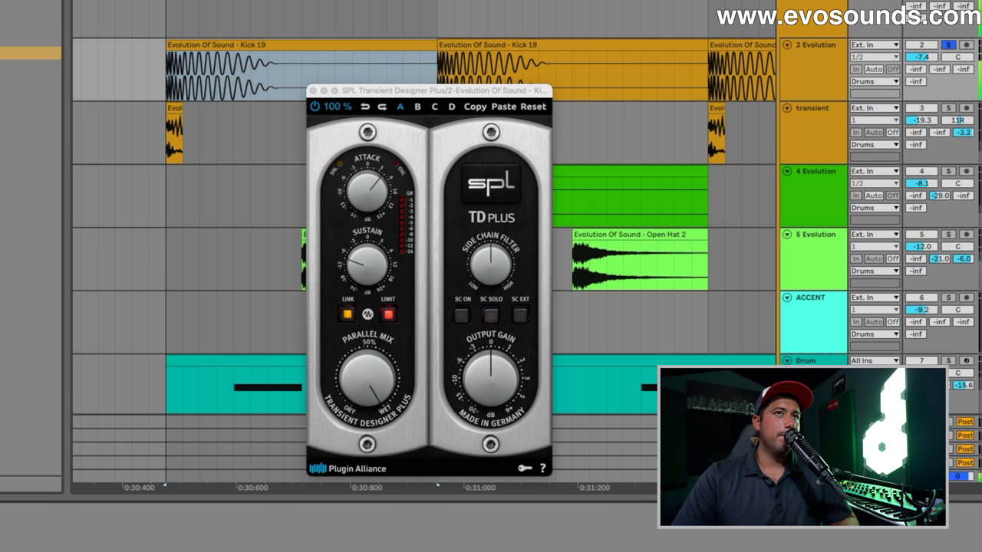
left_click(789, 100)
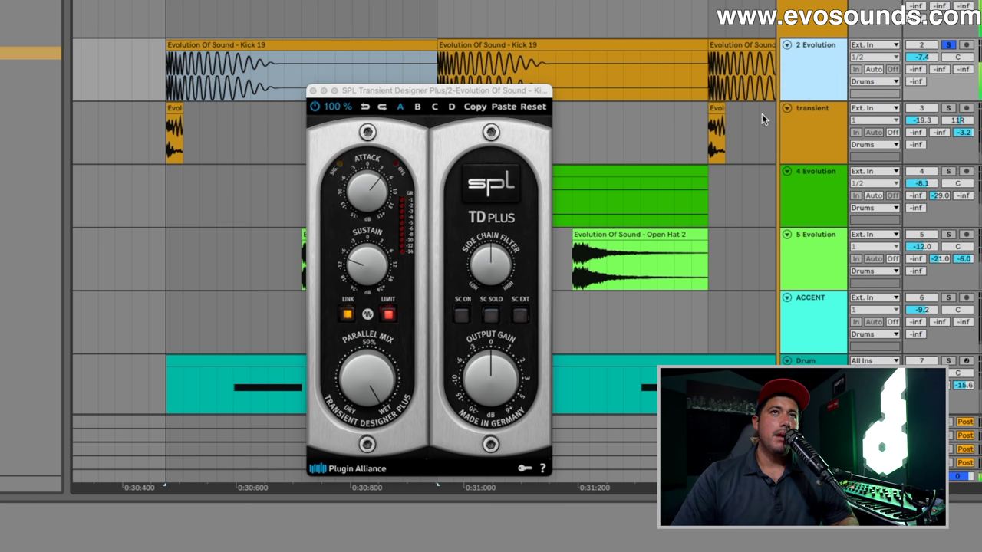
left_click(313, 91)
- Freeze and flatten the 2 Evolution kick track to render the transient shaping into its clips
right_click(847, 68)
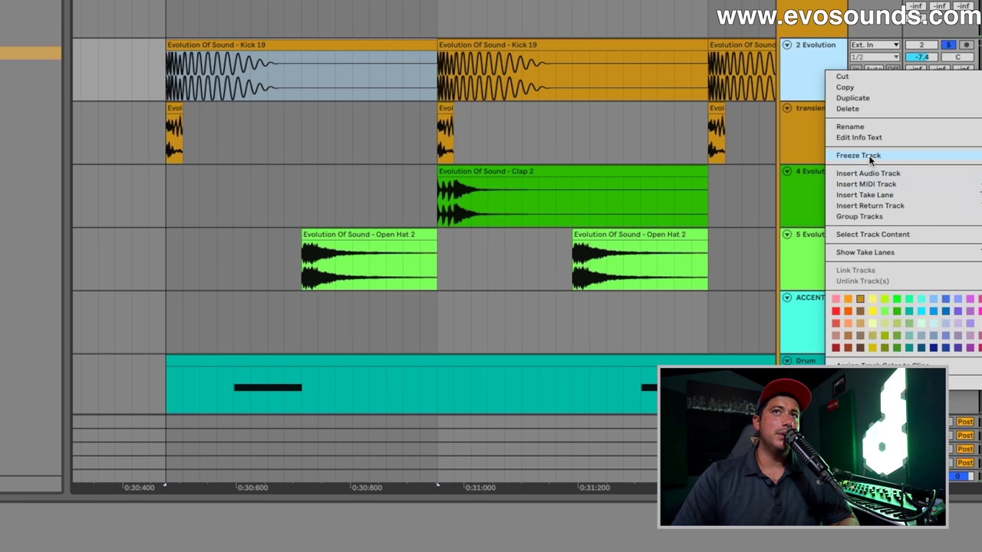
left_click(868, 155)
right_click(817, 70)
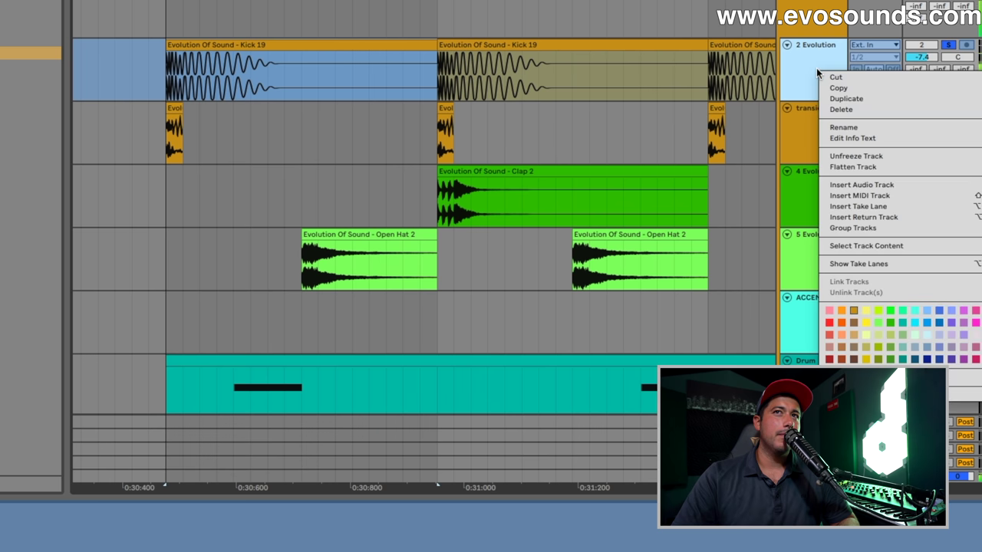
left_click(858, 165)
- Examine the tail and the initial transient of the first flattened Kick 19 clip's waveform
left_click_drag(170, 72, 250, 66)
left_click_drag(267, 65, 189, 70)
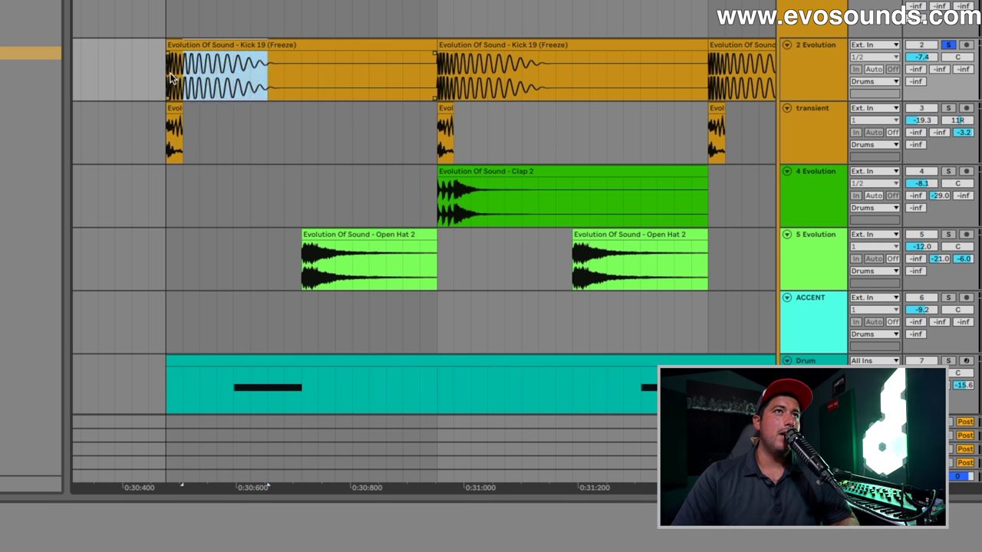
left_click(170, 72)
scroll(424, 260, "up", 8)
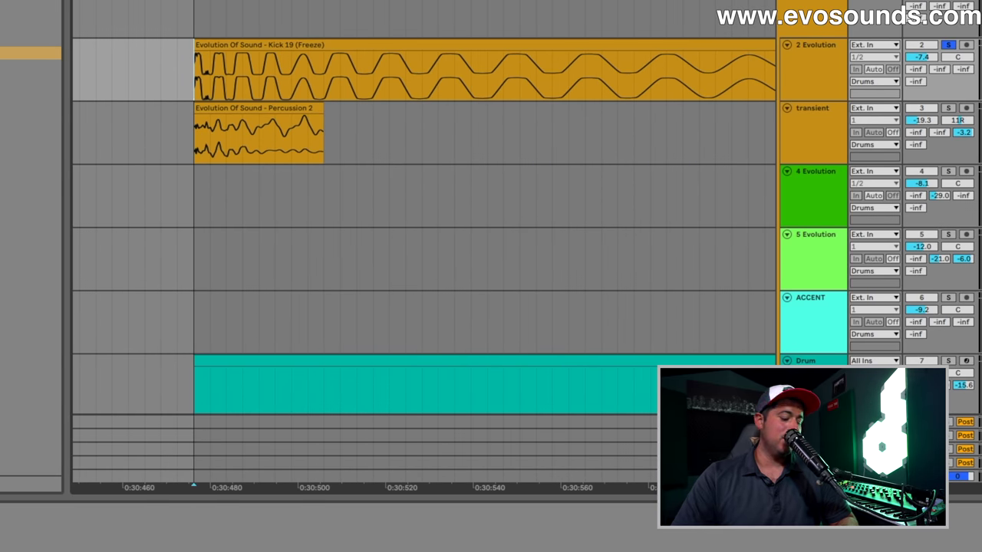
- Undo the flattening and freezing of the 2 Evolution kick track
key("ctrl+z")
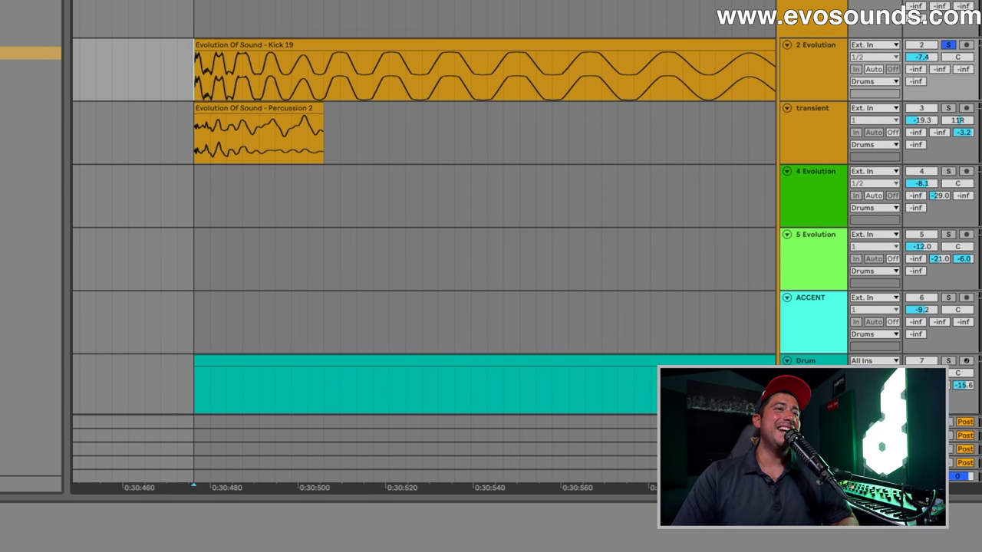
key("minus")
key("minus")
key("minus")
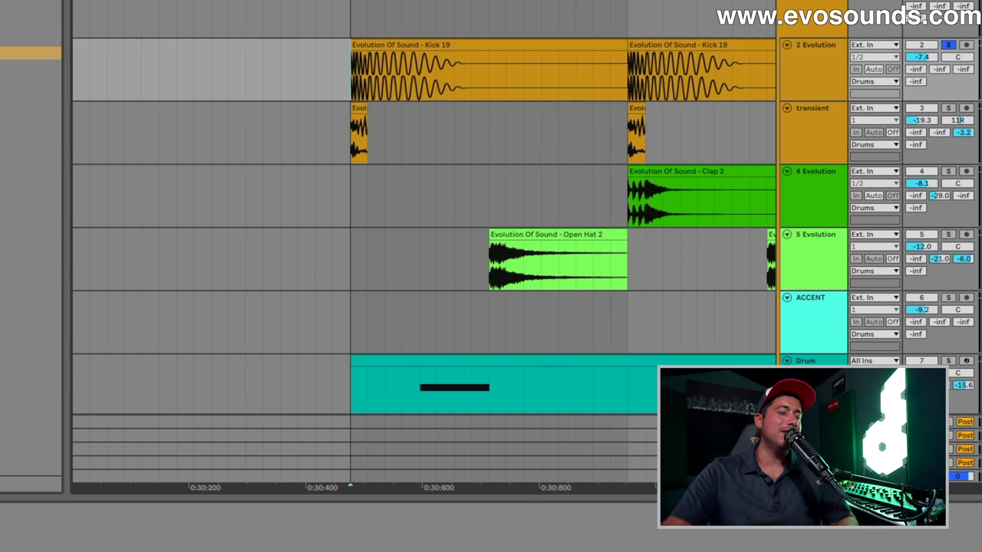
- Play the soloed kick, reopen SPL Transient Designer Plus and move its window away from the first kick clips
key("space")
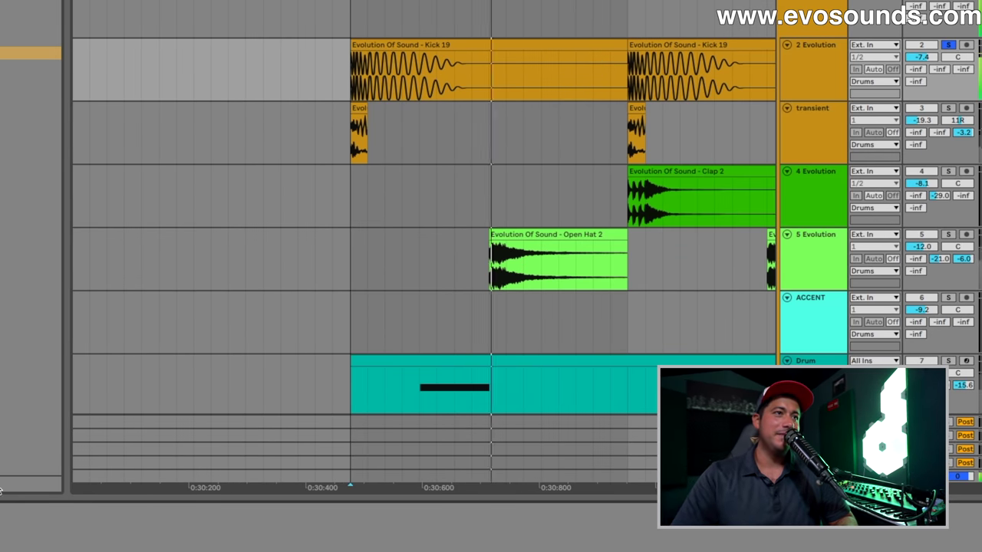
key("space")
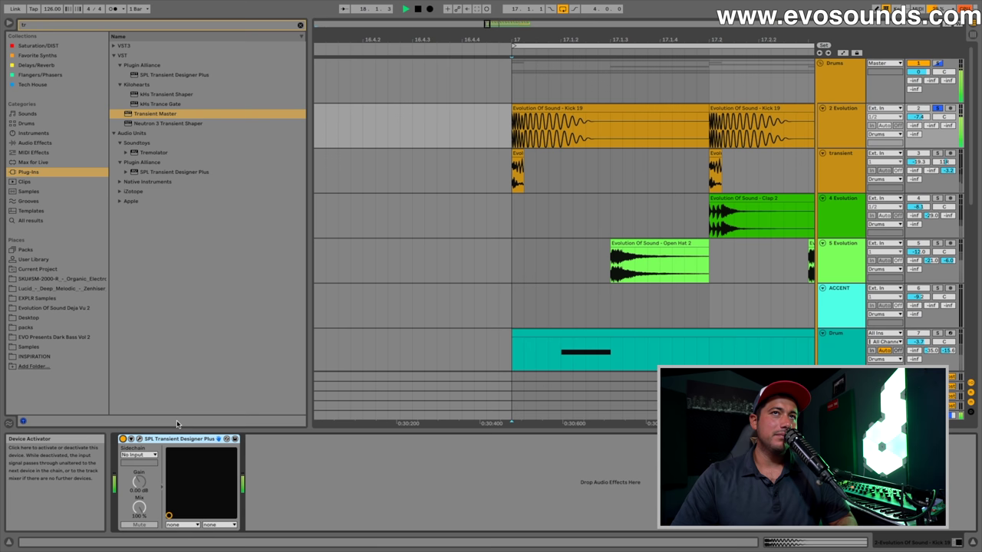
left_click(139, 439)
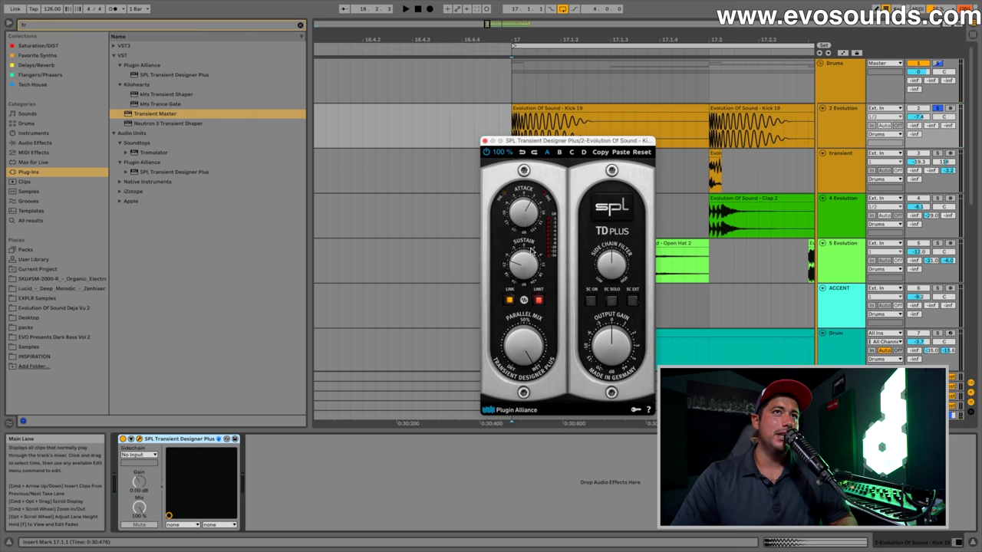
left_click_drag(576, 144, 399, 137)
- Raise SPL Transient Designer Plus's Sustain while the kick plays from bar 17, comparing the sound with the plug-in bypassed and enabled
left_click_drag(492, 27, 493, 23)
key("space")
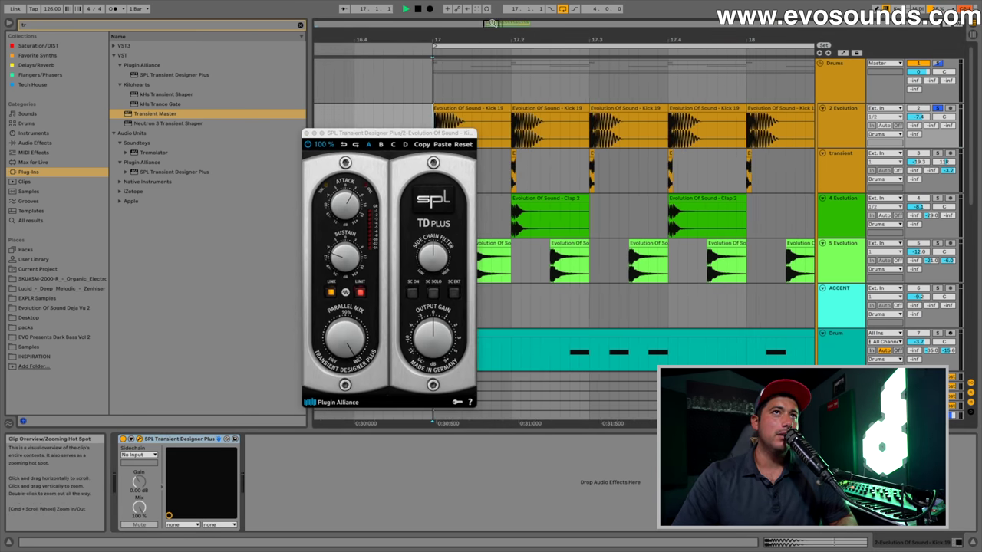
left_click(122, 440)
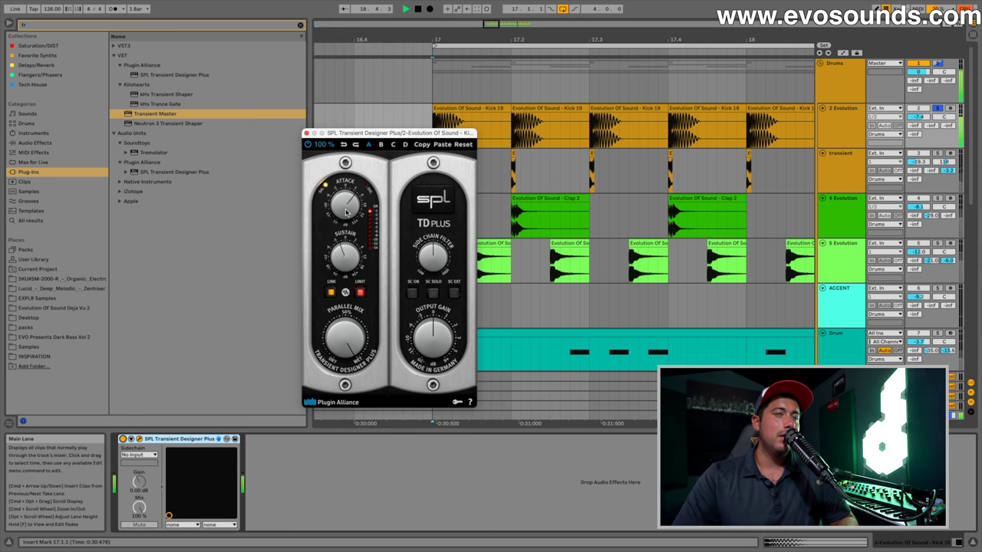
left_click(123, 440)
left_click(123, 440)
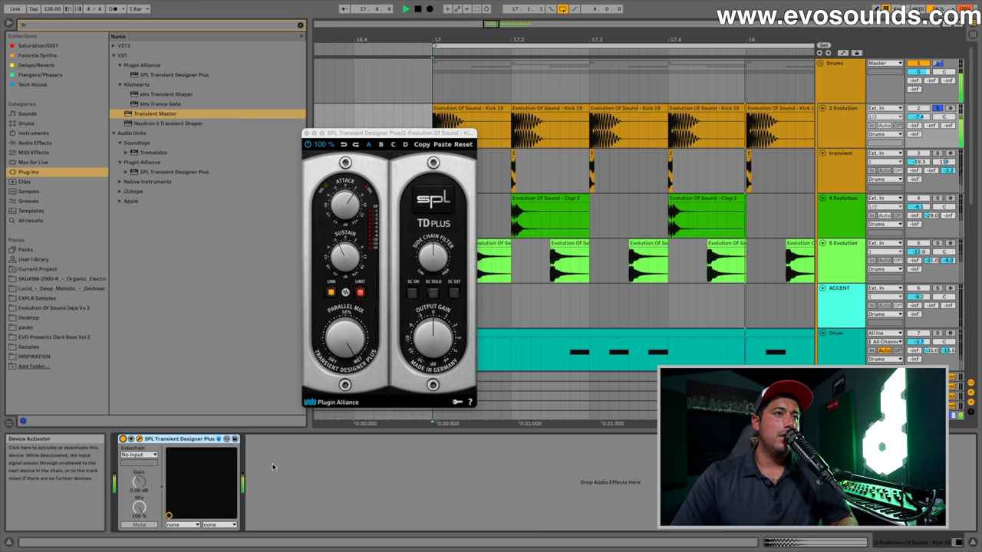
- Show the Session View mixer and compare the playing kick's level with SPL Transient Designer Plus bypassed and enabled
key("Tab")
left_click_drag(369, 138, 586, 132)
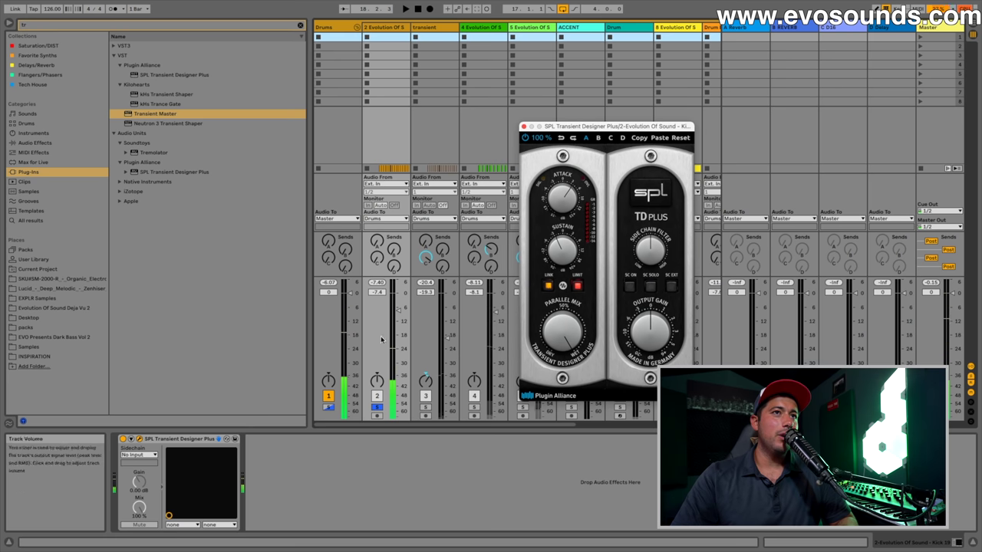
key("space")
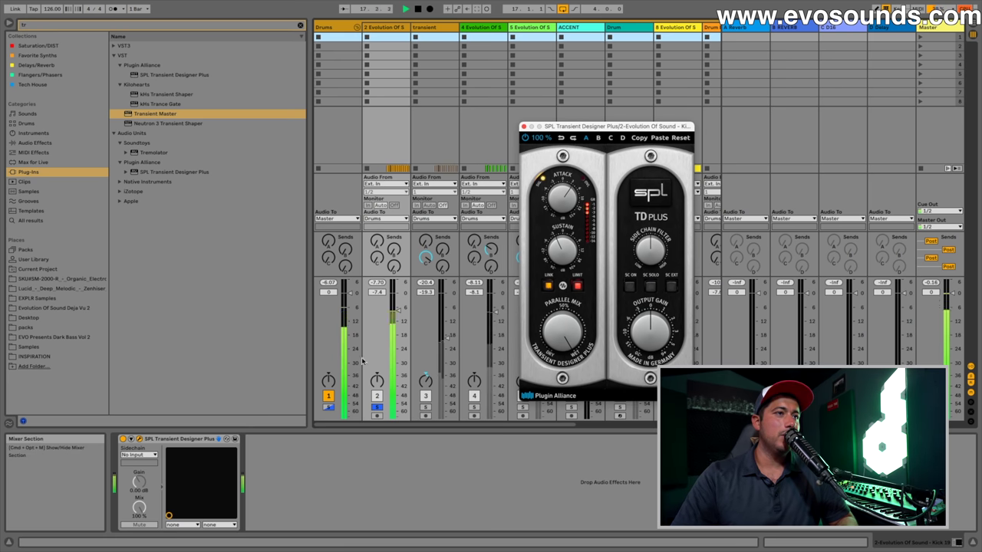
left_click(123, 440)
left_click(124, 440)
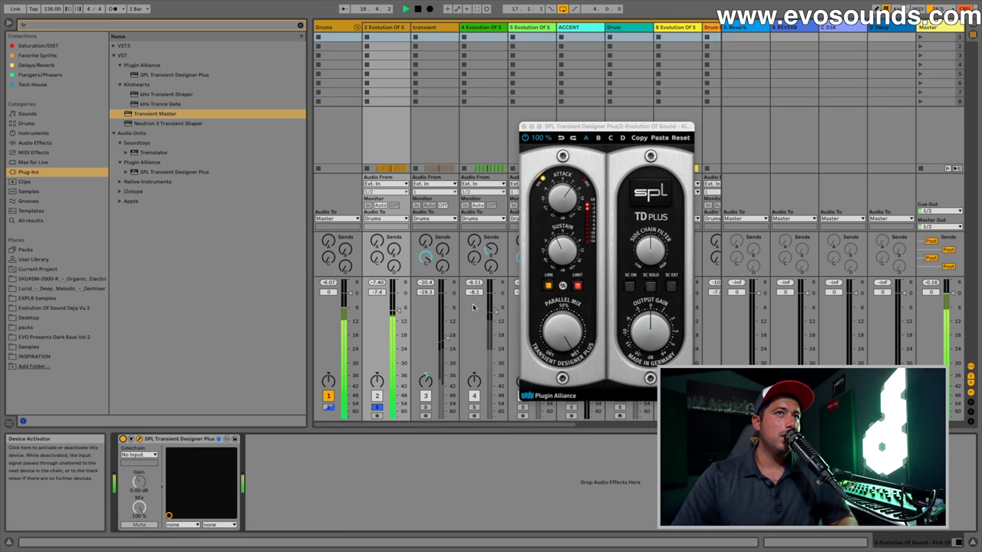
- Turn off SPL Transient Designer Plus's limiter and lower the kick track's volume to -7.6 dB
left_click(576, 286)
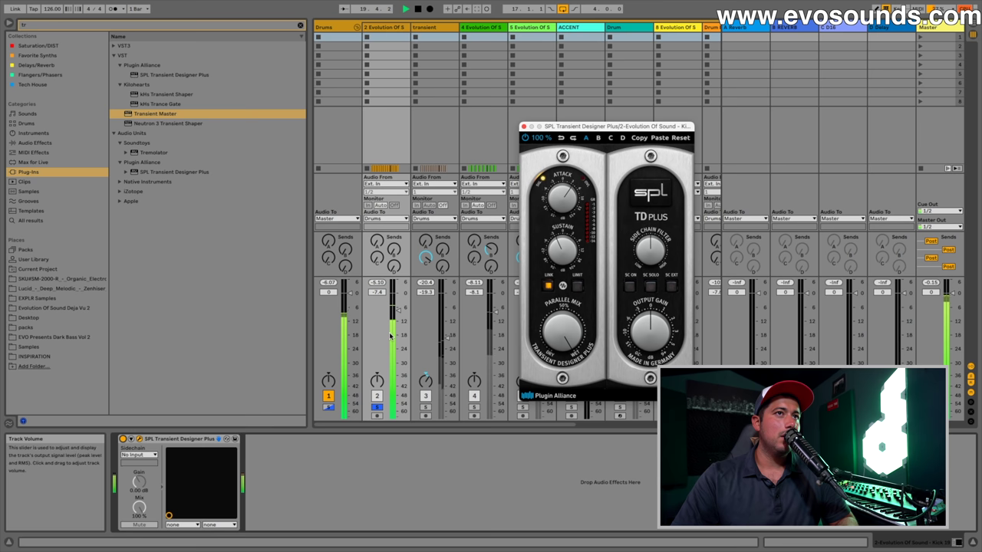
left_click_drag(398, 310, 398, 311)
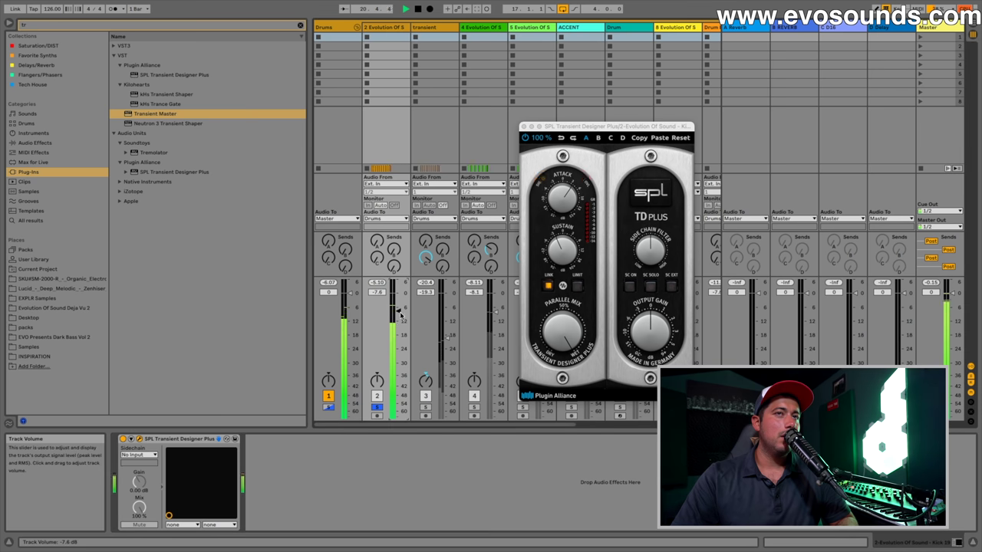
- Unsolo the kick to hear all the drums, close the SPL Transient Designer Plus window and stop playback
left_click(377, 410)
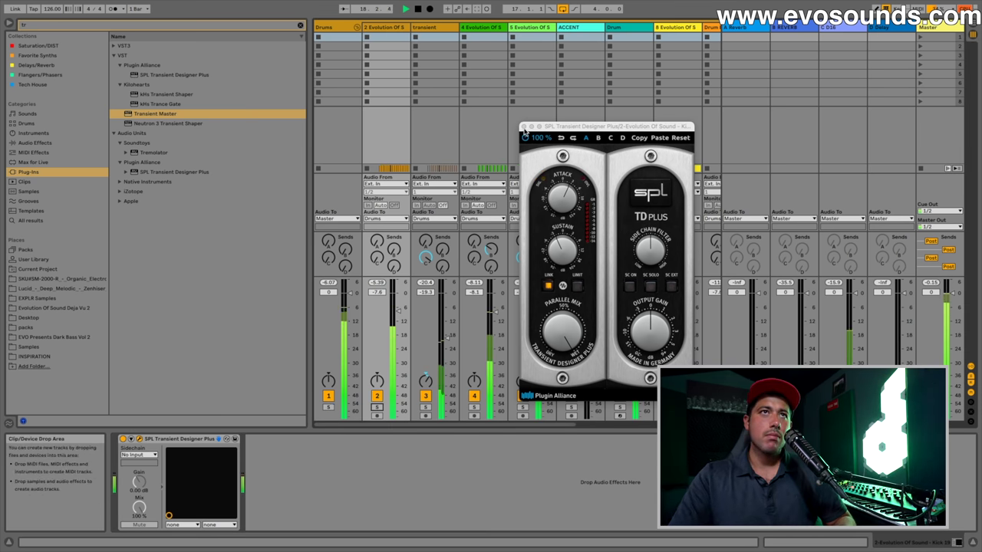
left_click(523, 127)
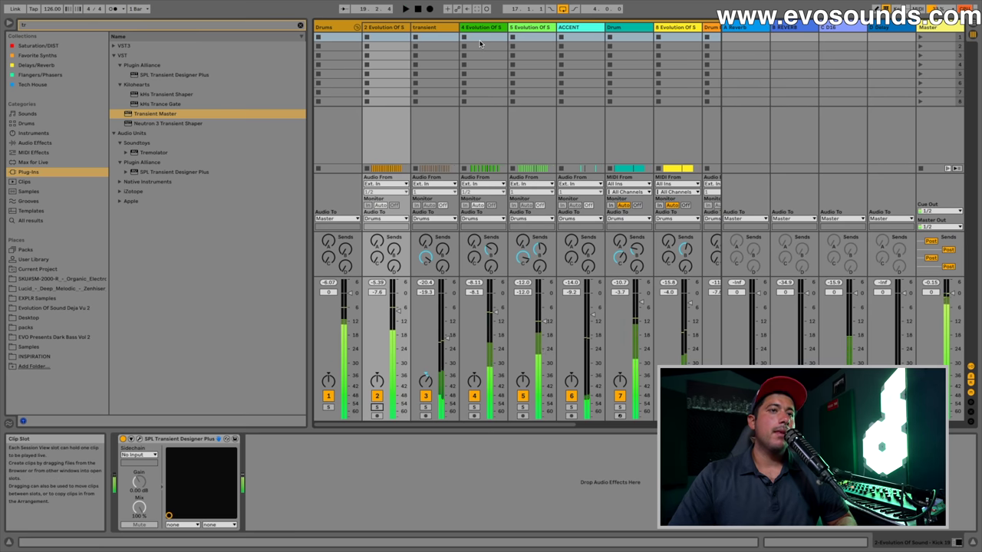
key("space")
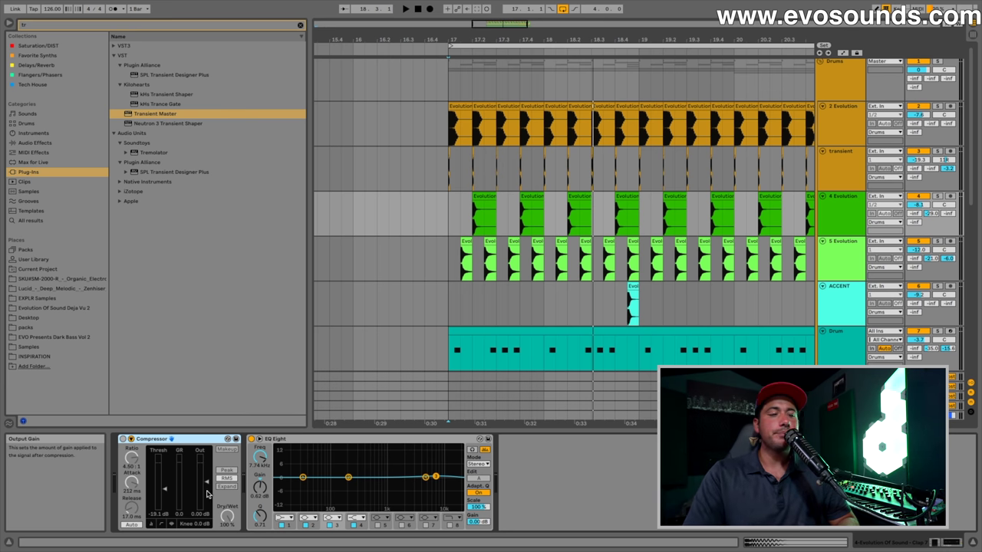
- Play the drums from bar 17 and compare the clap with its Compressor bypassed and enabled
left_click(123, 440)
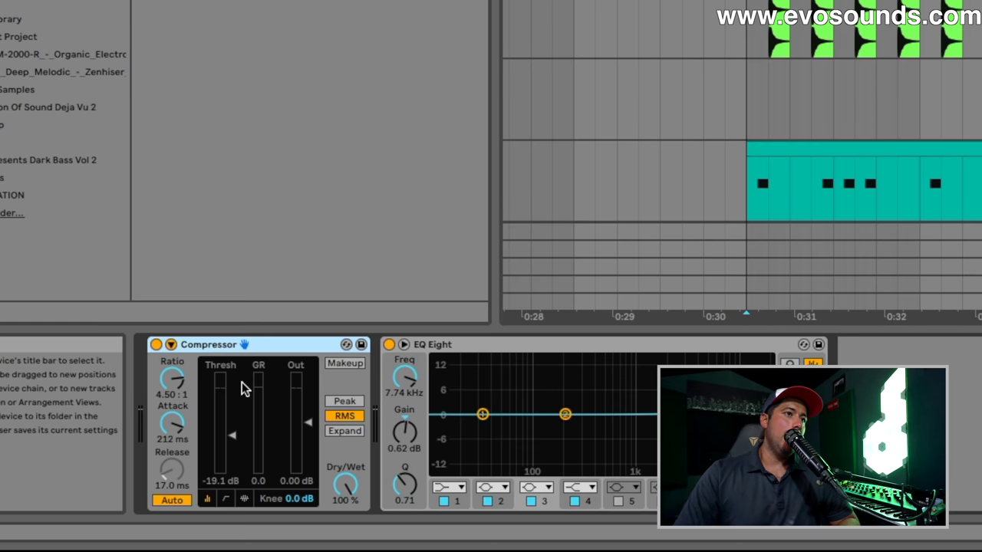
left_click(156, 345)
key("space")
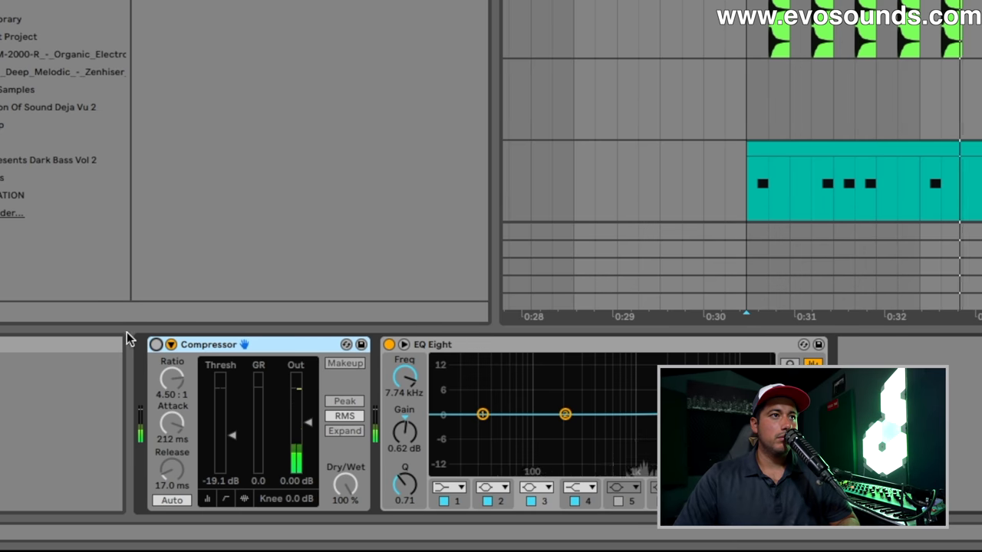
left_click(156, 345)
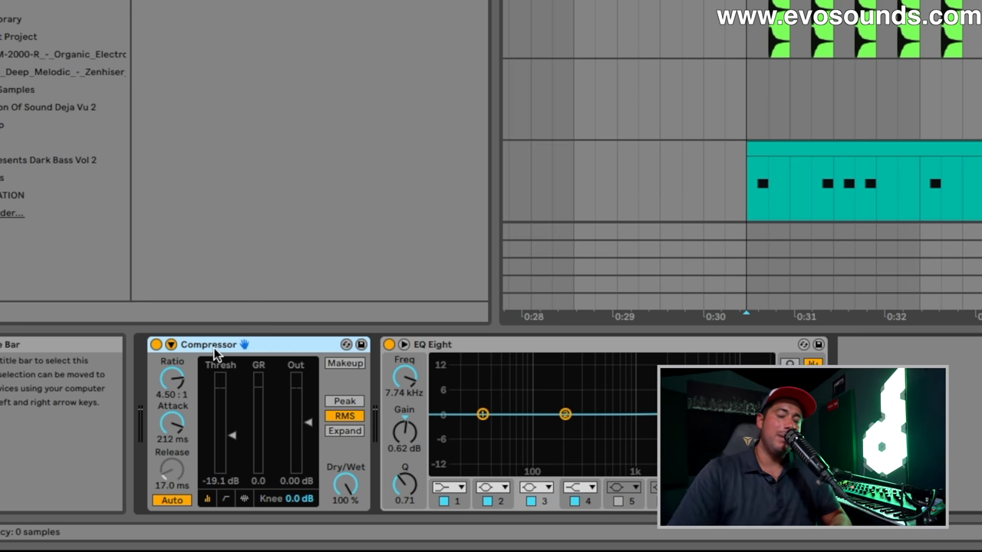
- Measure the length of the clap's initial transient at 17.2 by selecting it in the arrangement
scroll(741, 163, "up", 8)
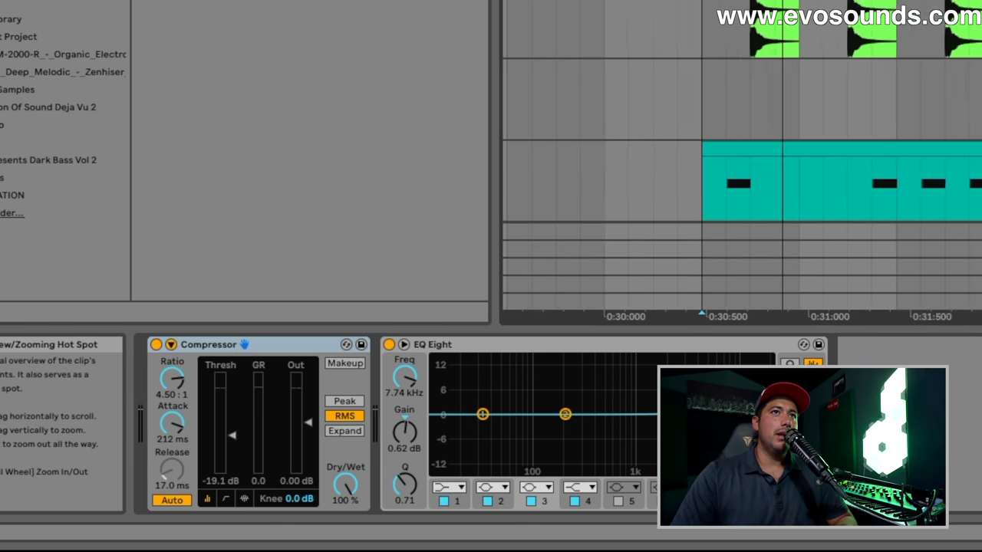
left_click_drag(779, 6, 805, 6)
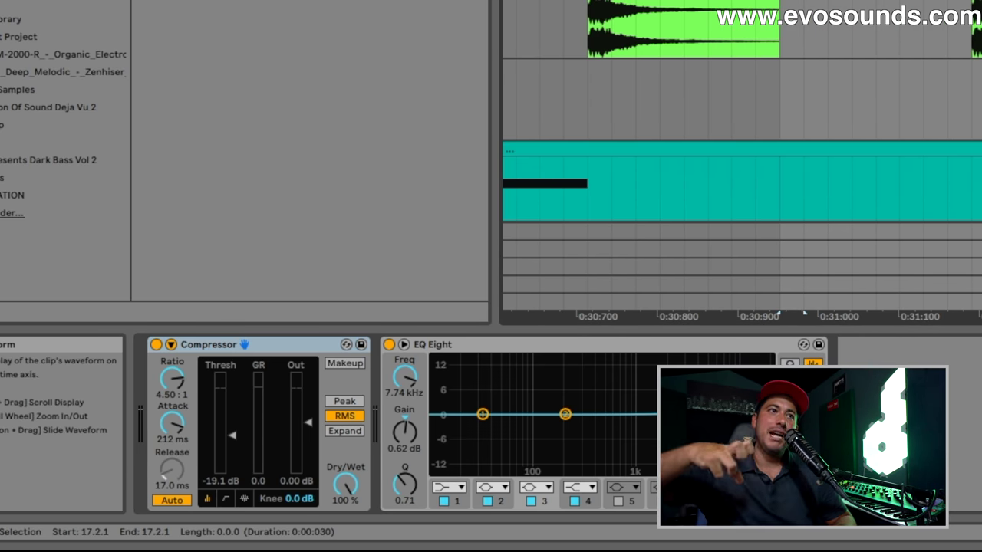
- Set the clap Compressor's Attack to 77.4 ms and its Ratio to 4.34:1, keeping the Knee at 0.0 dB
left_click_drag(172, 422, 172, 460)
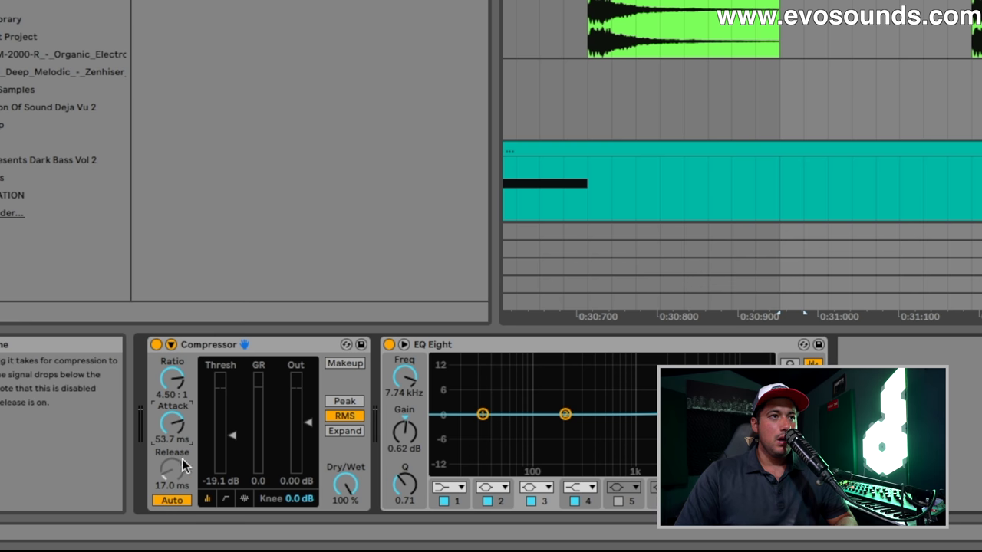
left_click_drag(172, 424, 176, 401)
left_click_drag(285, 500, 285, 496)
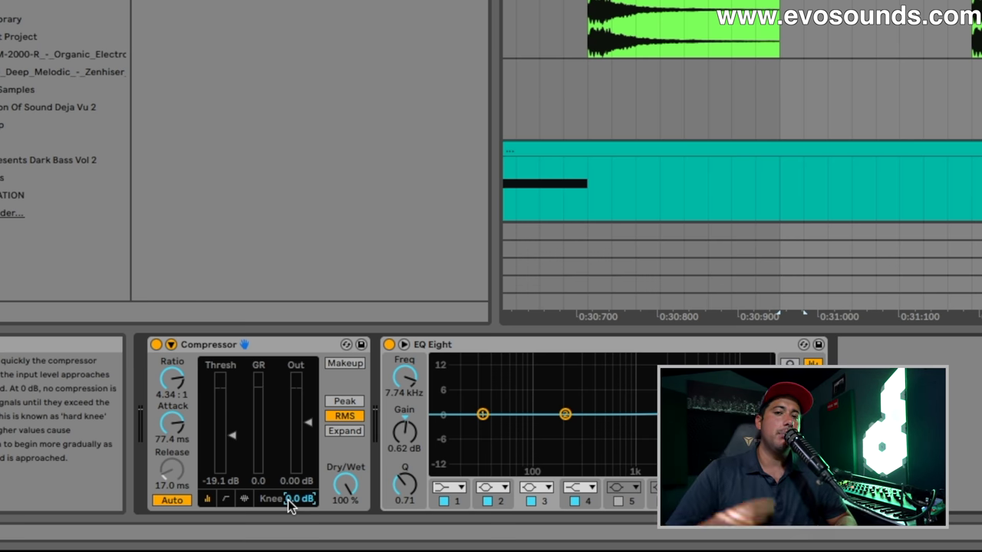
- During playback, try the clap Compressor at a -23.2 dB threshold and 161 ms attack, comparing it bypassed and enabled
left_click(216, 437)
key("space")
left_click_drag(216, 434, 172, 415)
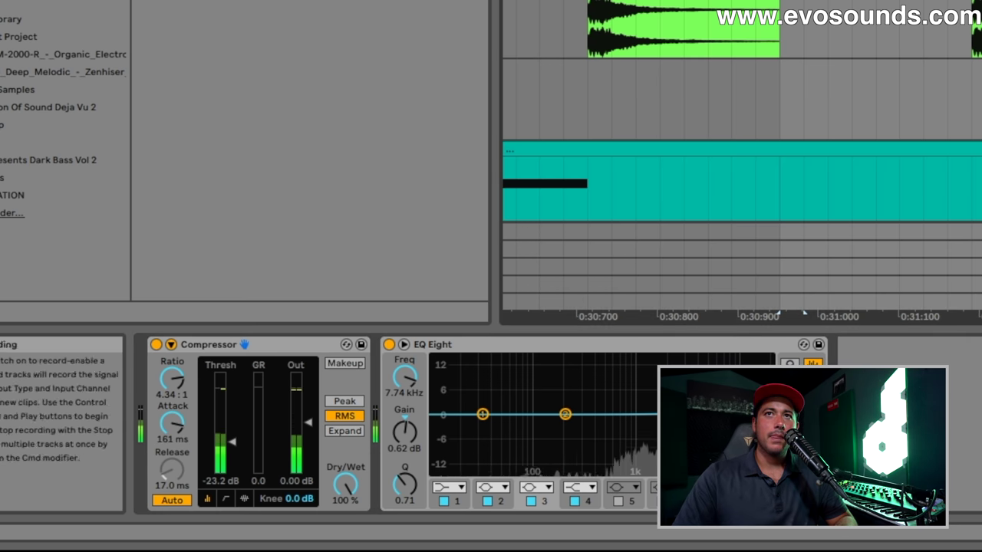
left_click(156, 345)
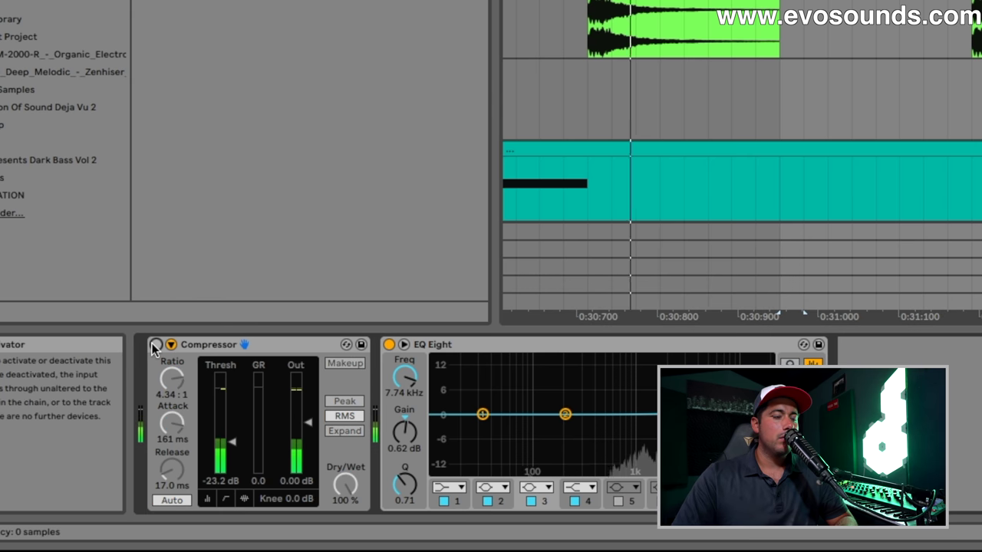
left_click(153, 343)
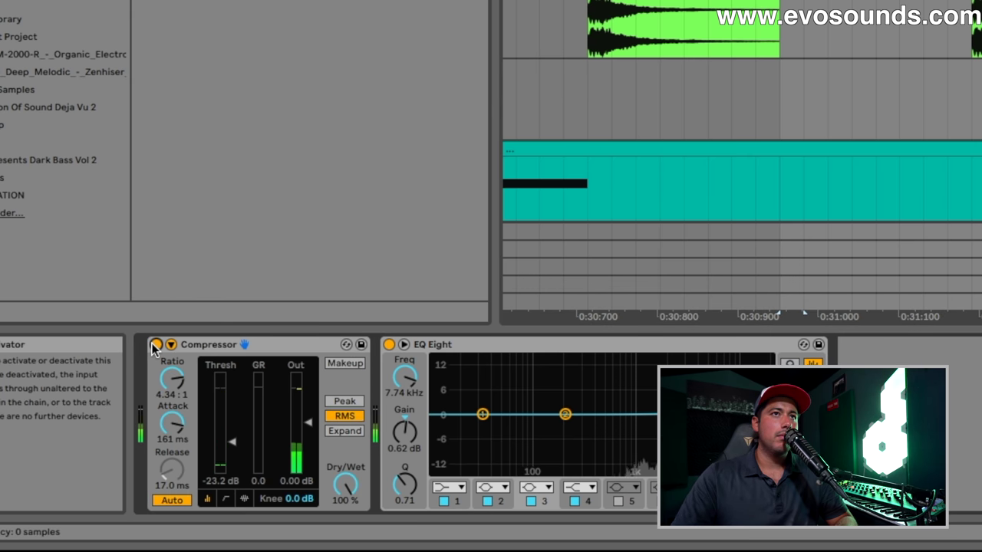
- Try a -38.9 dB threshold with attack times of 49.0 ms and 122 ms, comparing the clap Compressor bypassed and enabled
left_click_drag(171, 422, 172, 455)
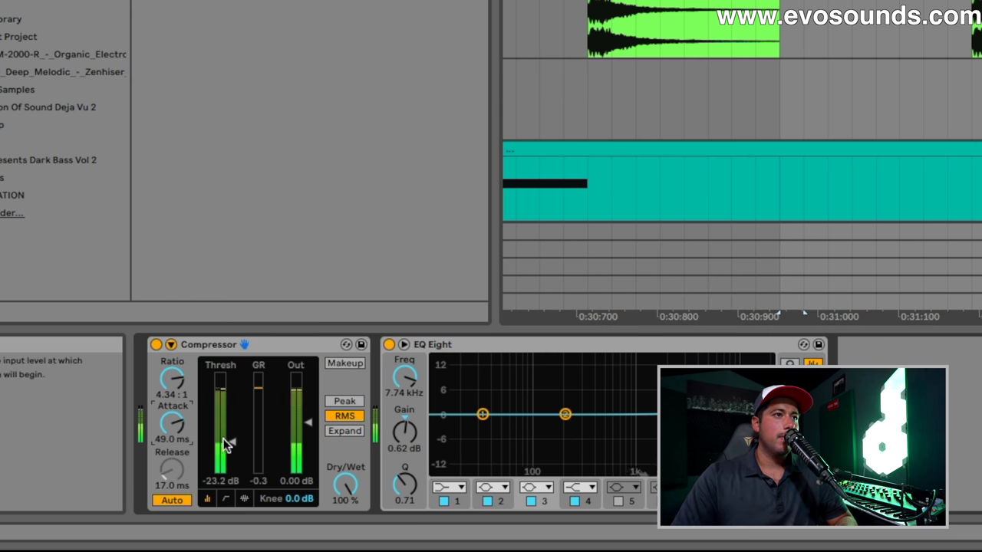
left_click_drag(231, 442, 231, 456)
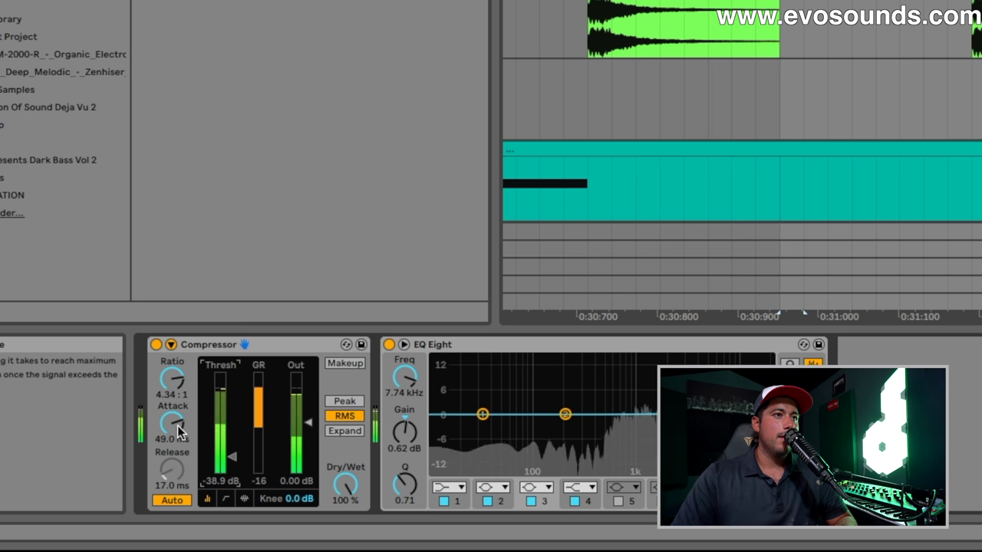
left_click_drag(177, 431, 178, 414)
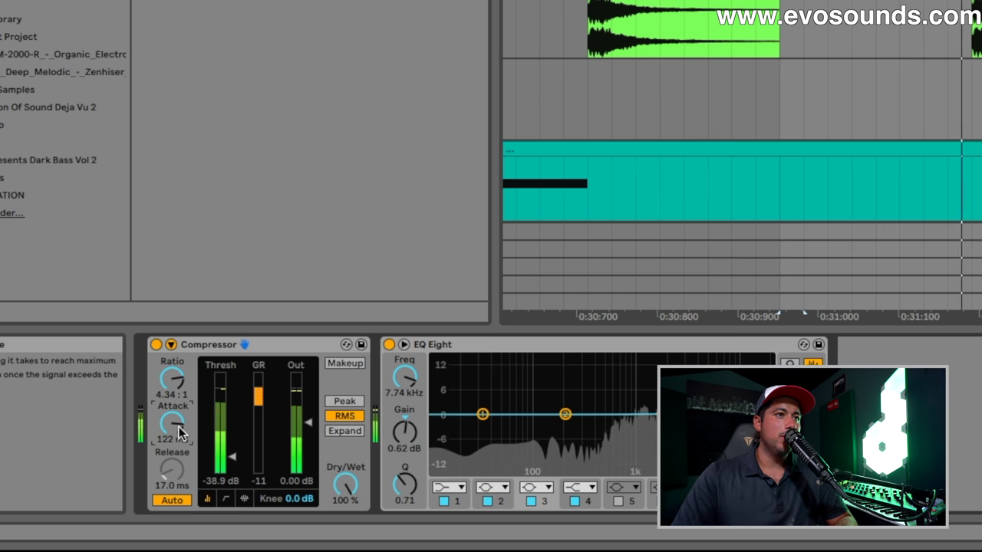
left_click(156, 351)
left_click(155, 345)
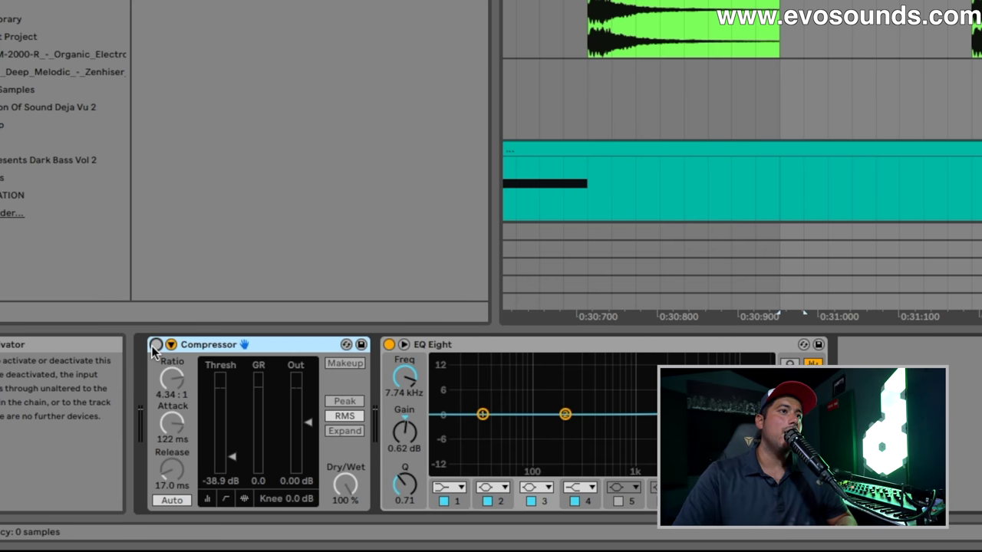
left_click(155, 345)
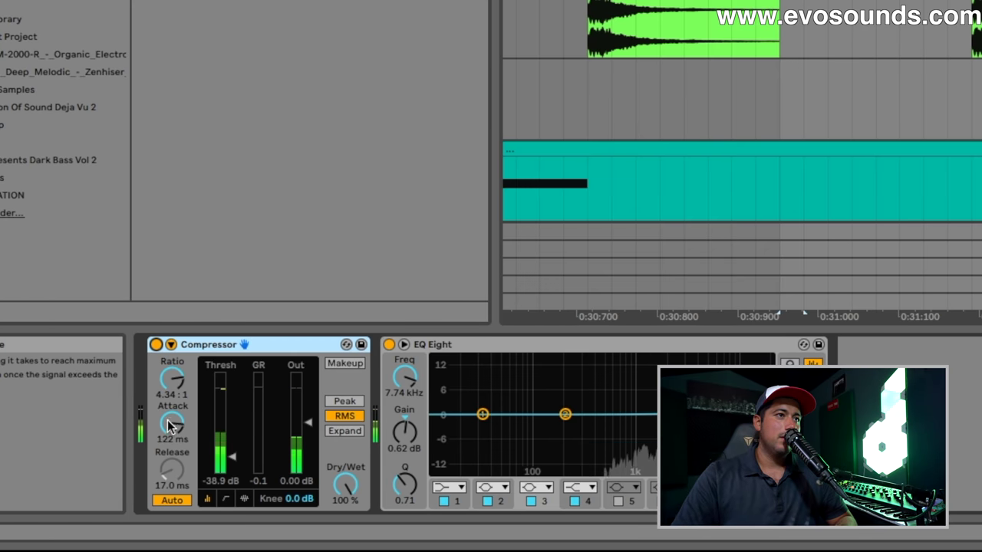
- Set the clap Compressor's Attack to 212 ms and Threshold to -30.0 dB, comparing it bypassed and enabled
left_click_drag(172, 422, 172, 413)
mouse_move(231, 456)
left_mouse_down()
mouse_move(230, 437)
mouse_move(230, 449)
left_mouse_up()
left_click(156, 345)
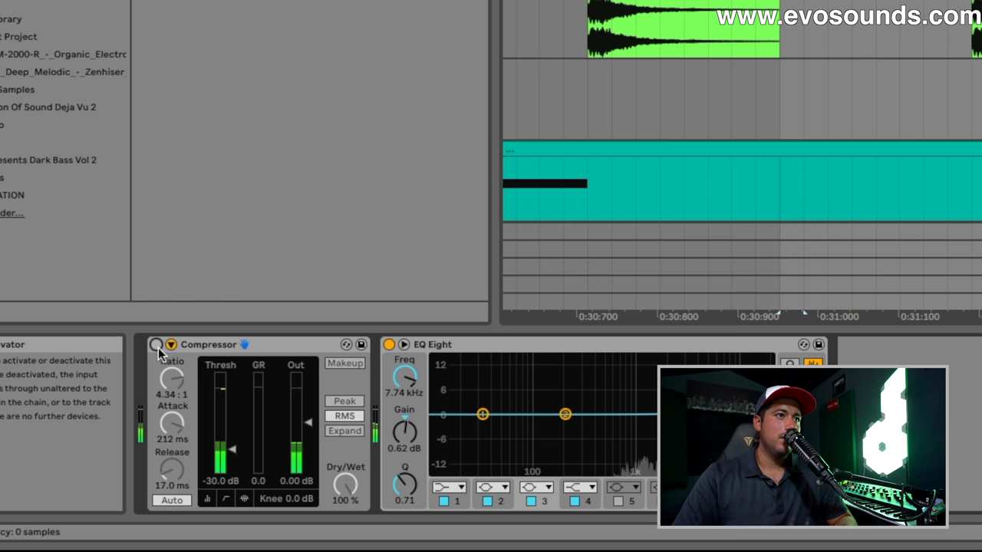
left_click(157, 345)
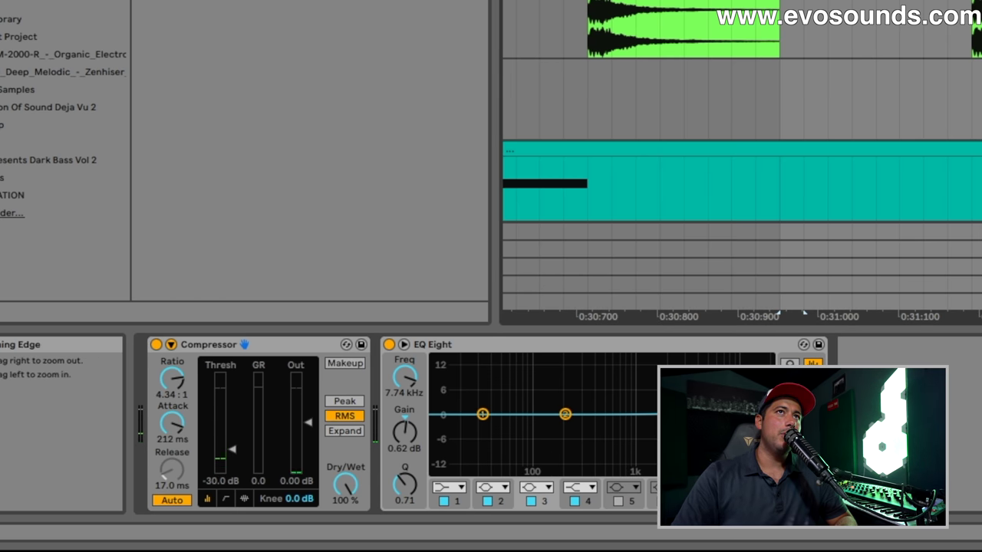
- Play the full drum loop, compare the clap Compressor bypassed and enabled, and set its Threshold to -20.7 dB
left_click_drag(490, 24, 492, 25)
key("space")
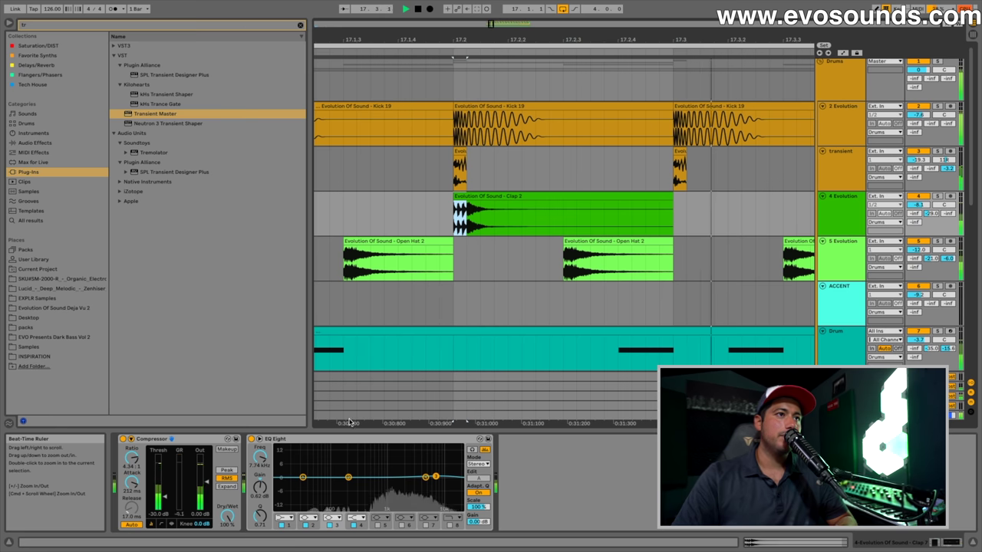
left_click(122, 439)
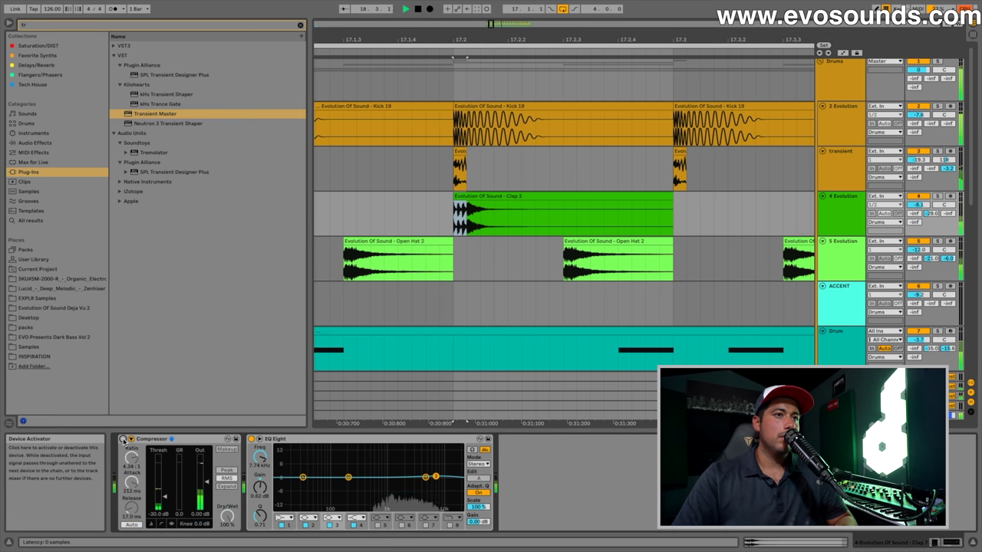
left_click(123, 439)
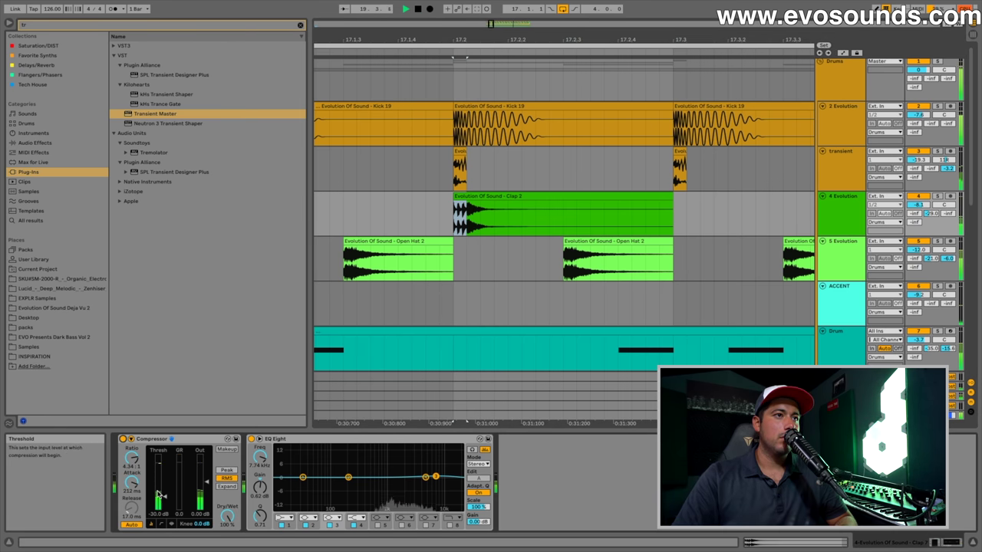
left_click_drag(161, 496, 160, 489)
left_click(123, 438)
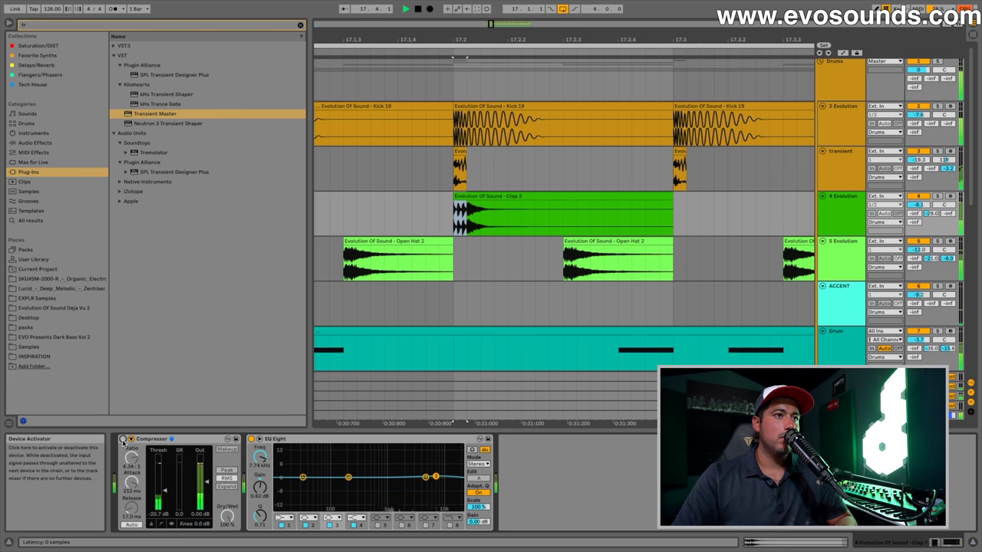
- Show the Session View mixer and open the Drums group's bx_townhouse Buss Compressor, moving its window over the mixer
key("Tab")
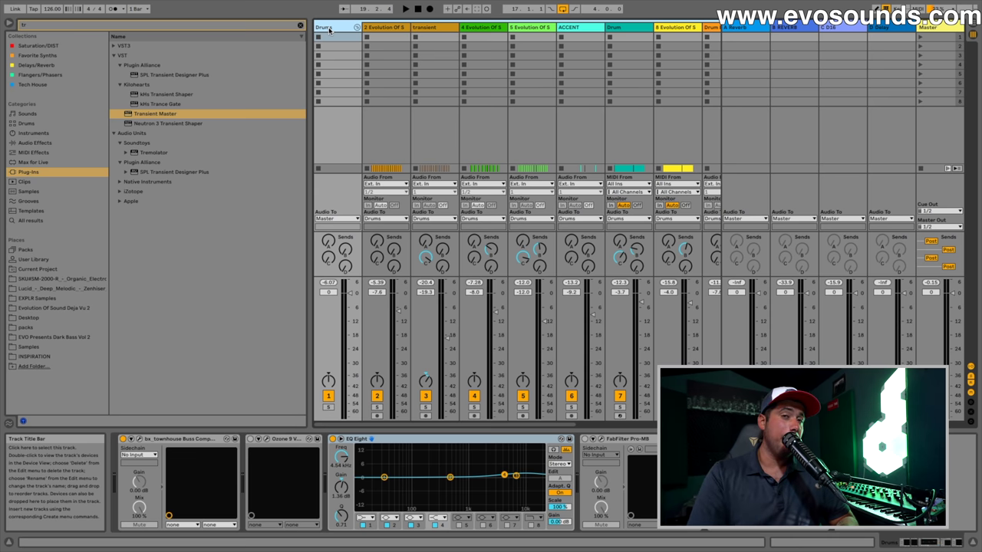
left_click(497, 442)
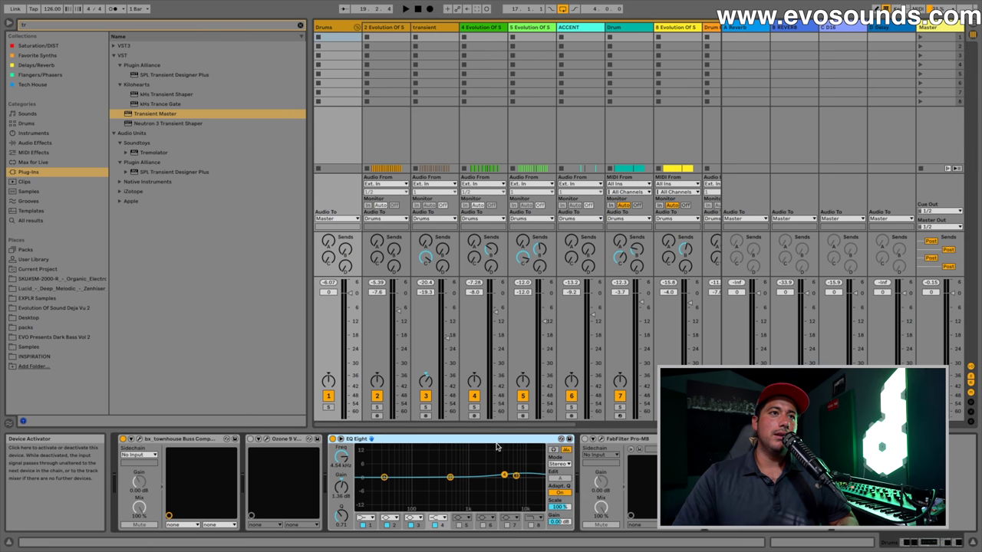
left_click(225, 439)
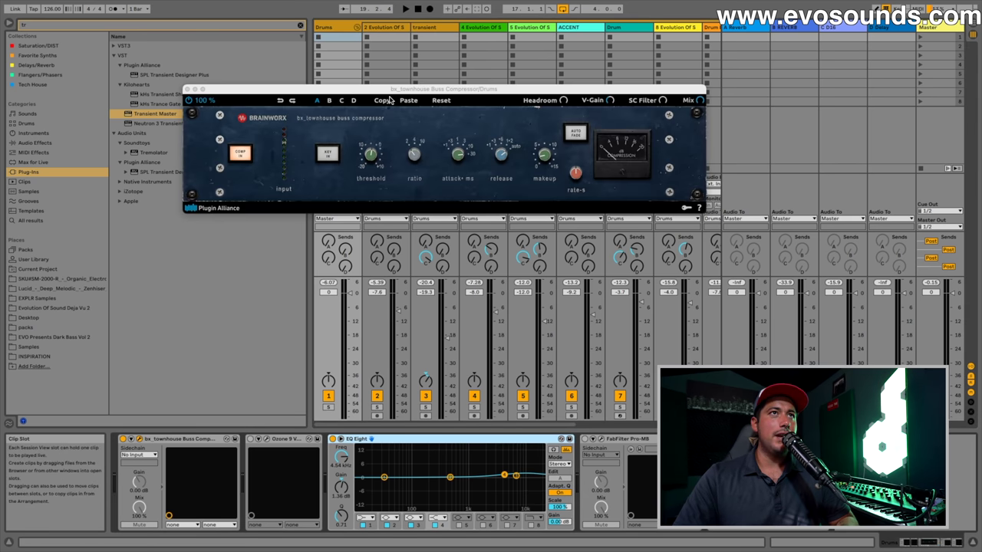
left_click_drag(385, 93, 456, 143)
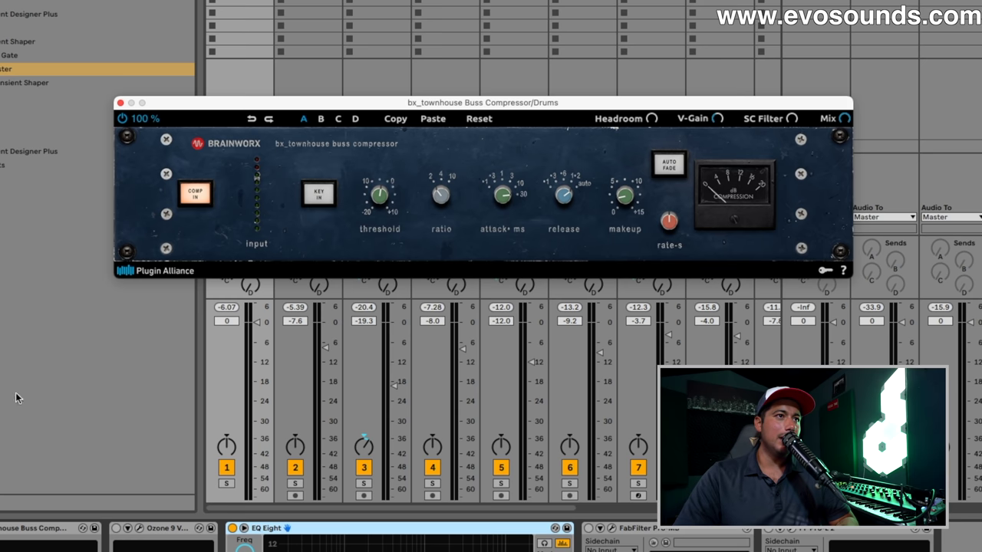
left_click(2, 535)
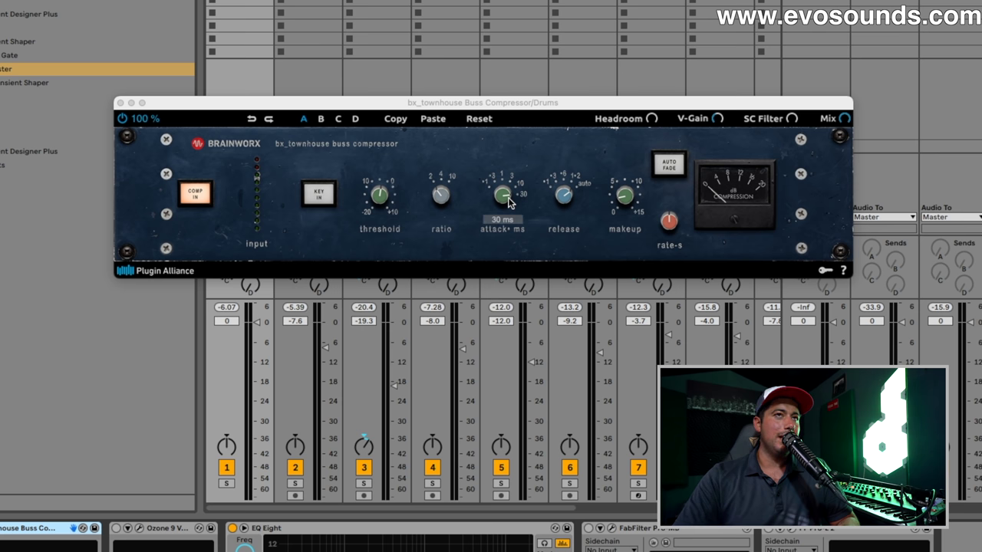
- Try the bx_townhouse Buss Compressor's attack at 1 ms and return it to 30 ms
scroll(503, 197, "down", 4)
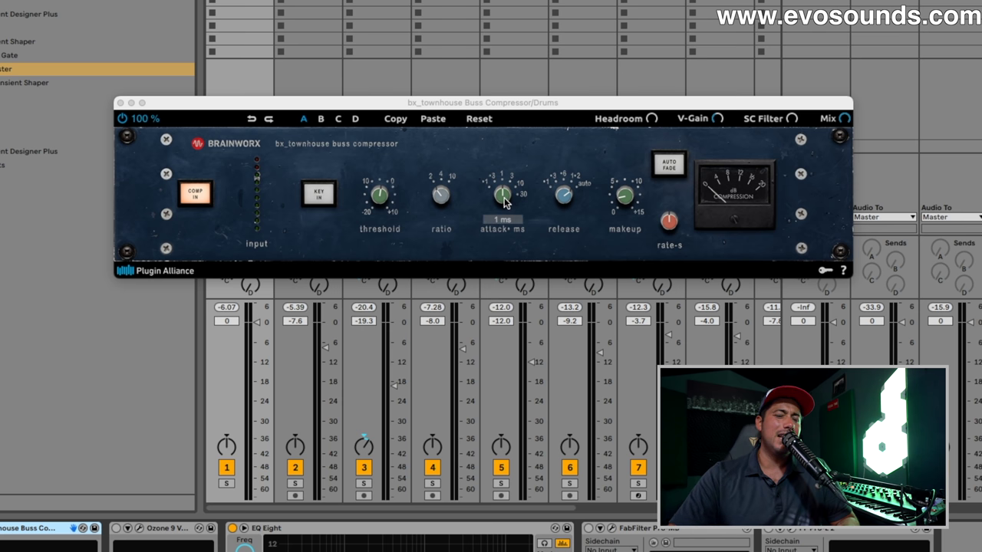
left_click_drag(504, 197, 509, 147)
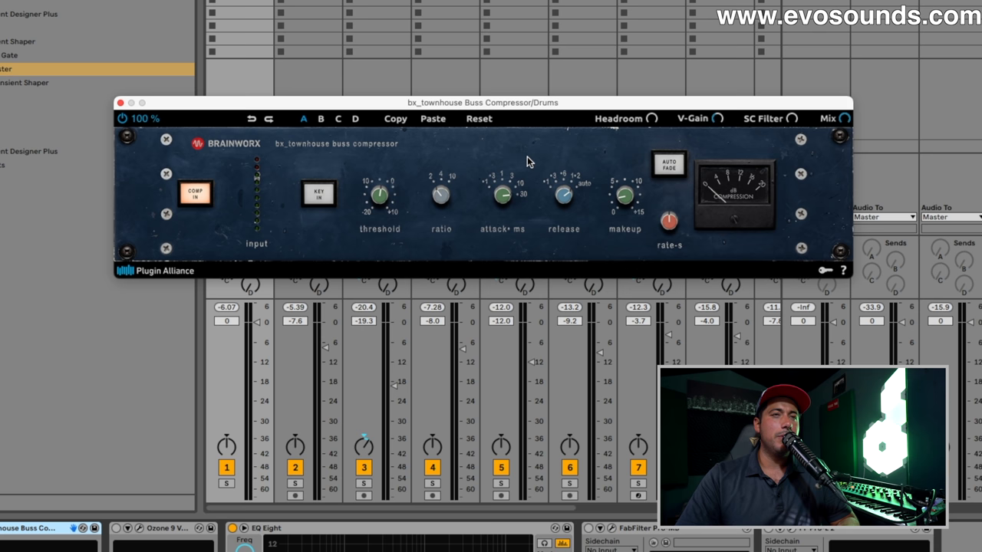
- Solo the Drums group and play the loop, comparing the bx_townhouse Buss Compressor bypassed and enabled, and stop playback
mouse_move(496, 221)
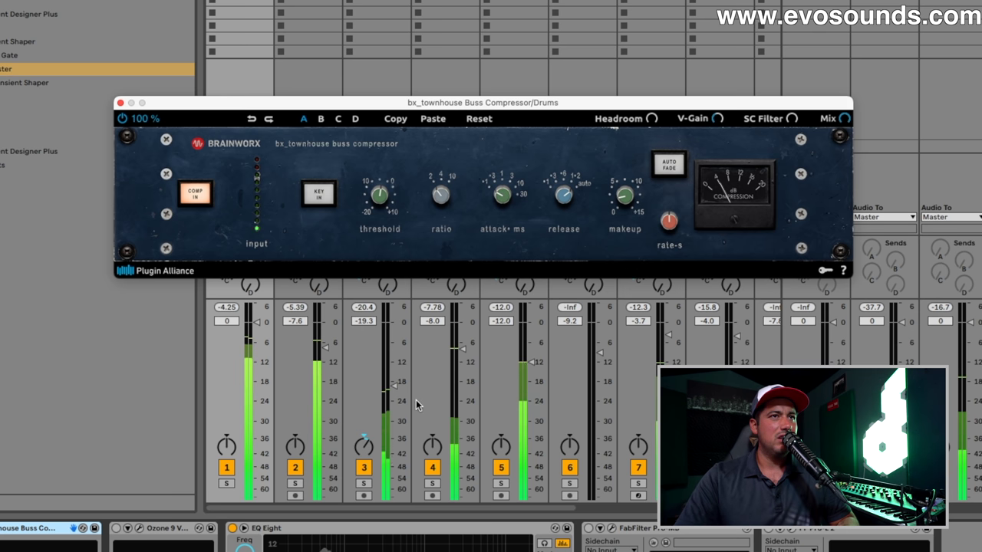
left_click(227, 483)
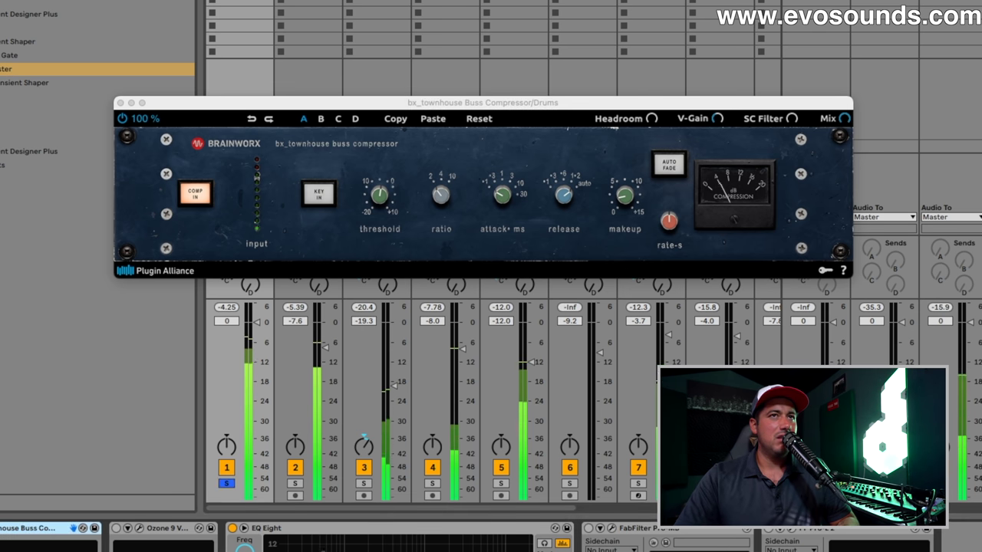
left_click(369, 208)
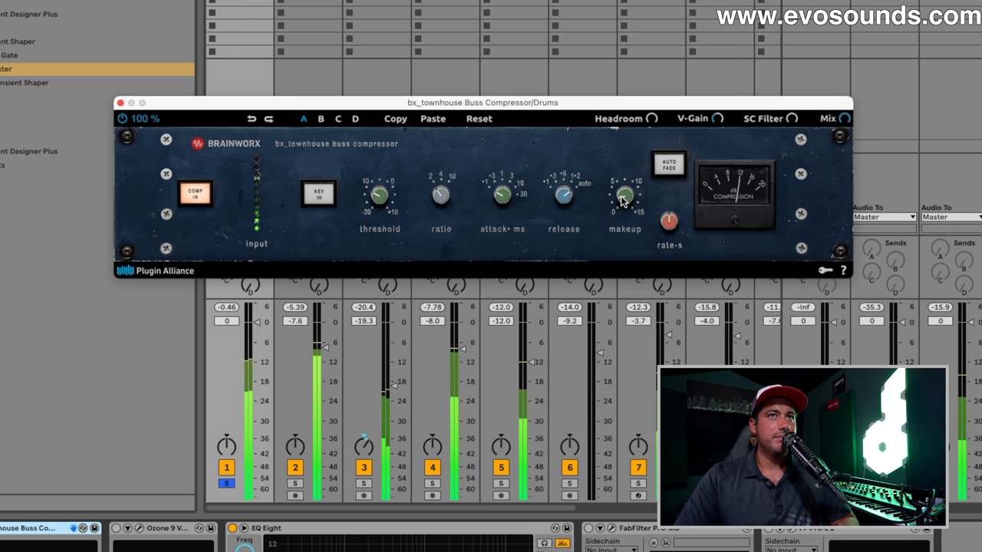
mouse_move(623, 181)
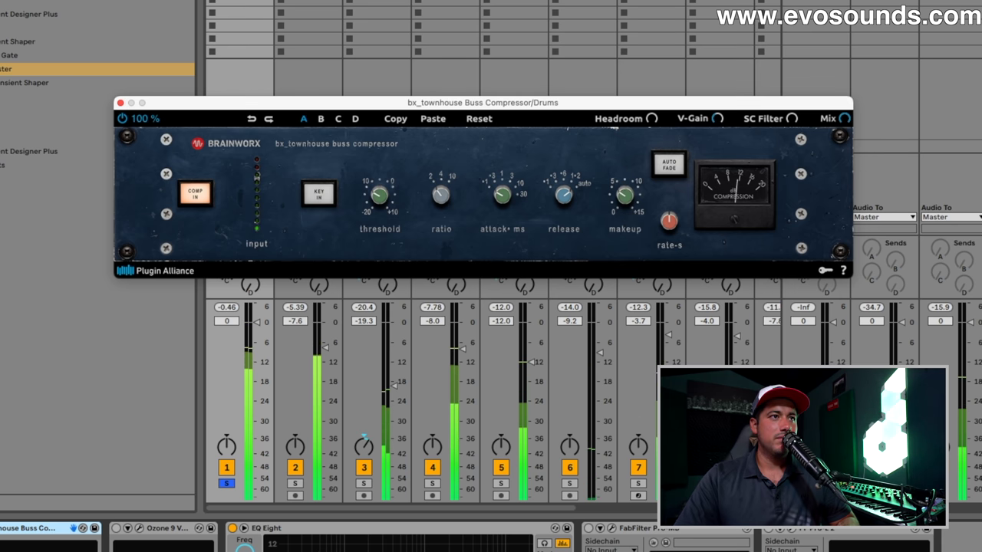
left_click(2, 527)
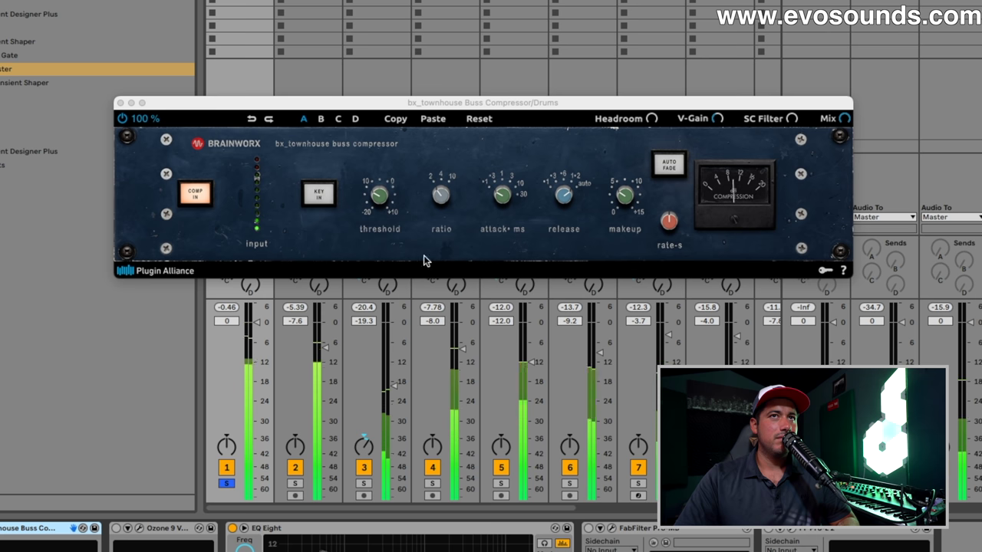
left_click(621, 198)
key("space")
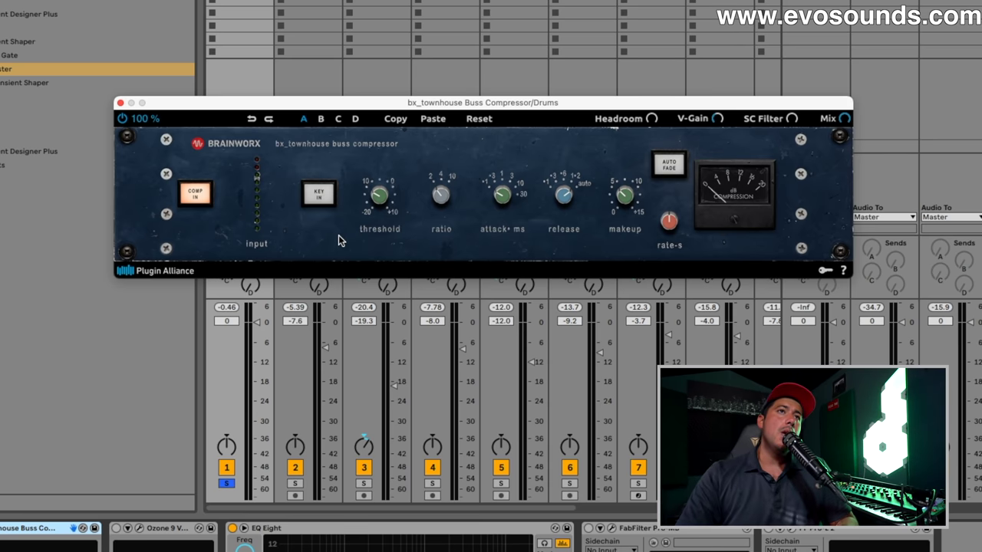
- Replace the Drums group's bx_townhouse Buss Compressor with a fresh instance found by searching for "town", and reposition its window
key("super+Tab")
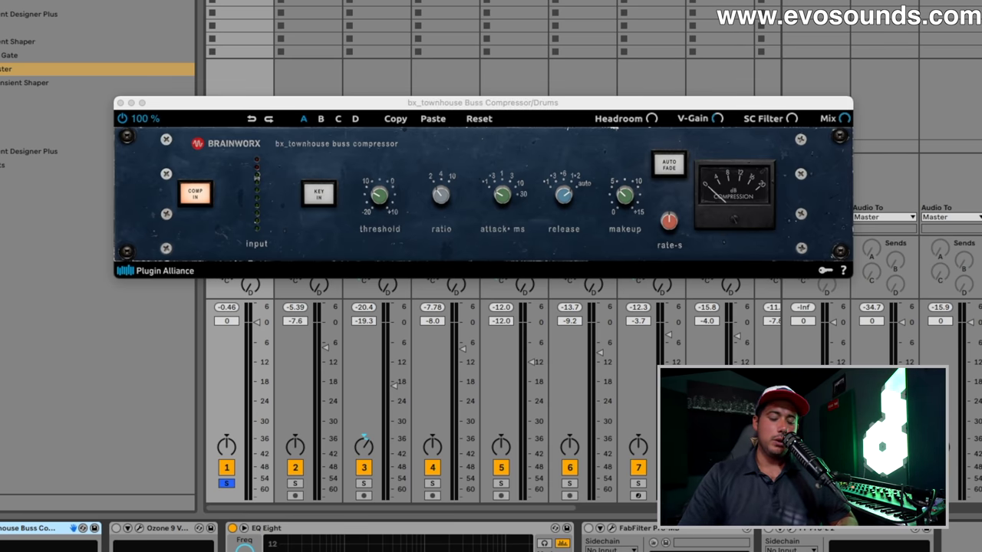
key("Delete")
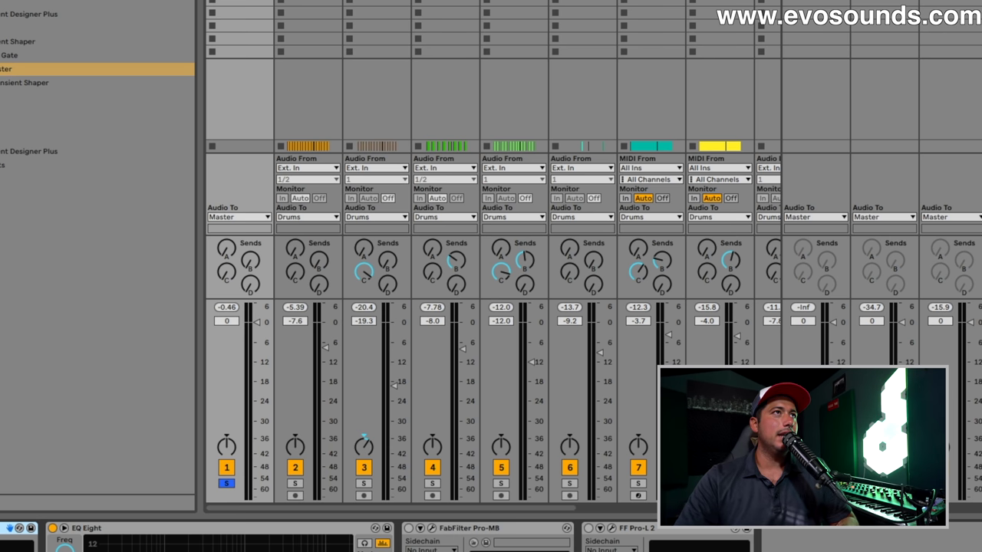
type("town")
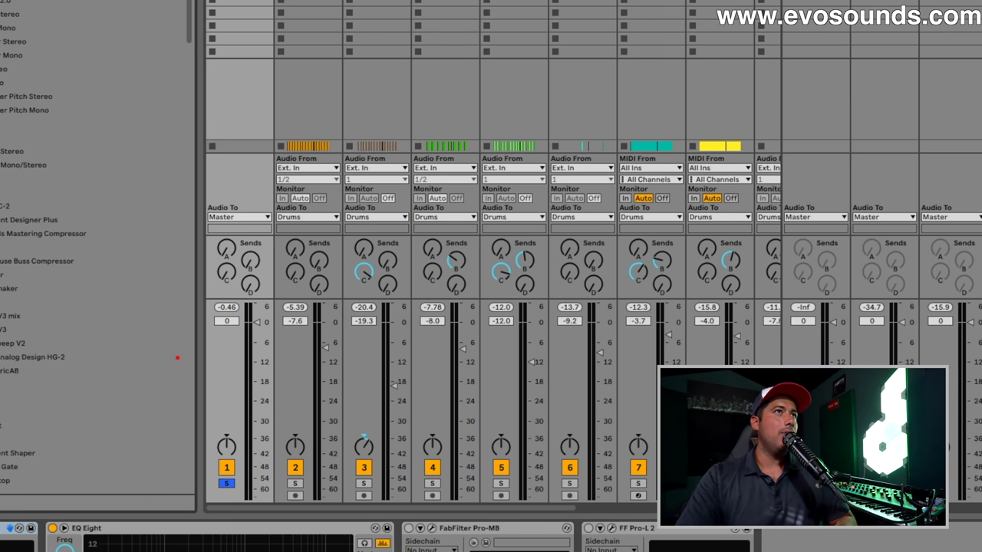
left_click_drag(4, 14, 4, 537)
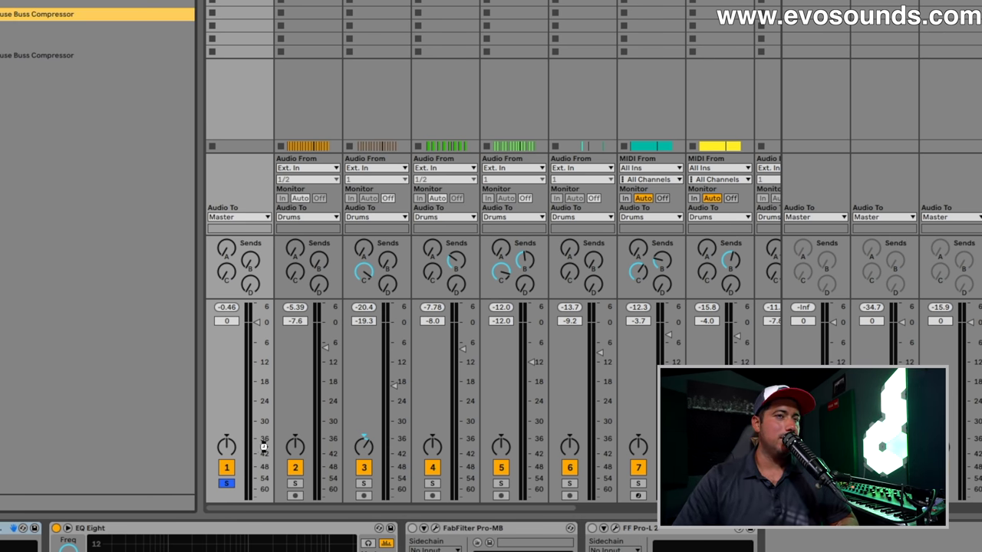
key("Return")
left_click_drag(363, 117, 268, 123)
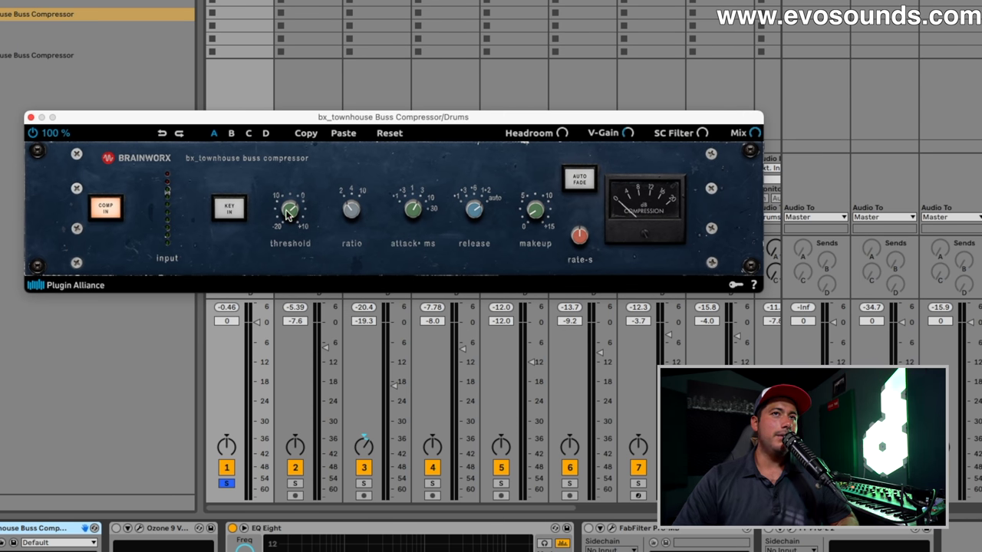
- Play the soloed drums and set the bx_townhouse Buss Compressor's attack to 10 ms with a faster release
key("space")
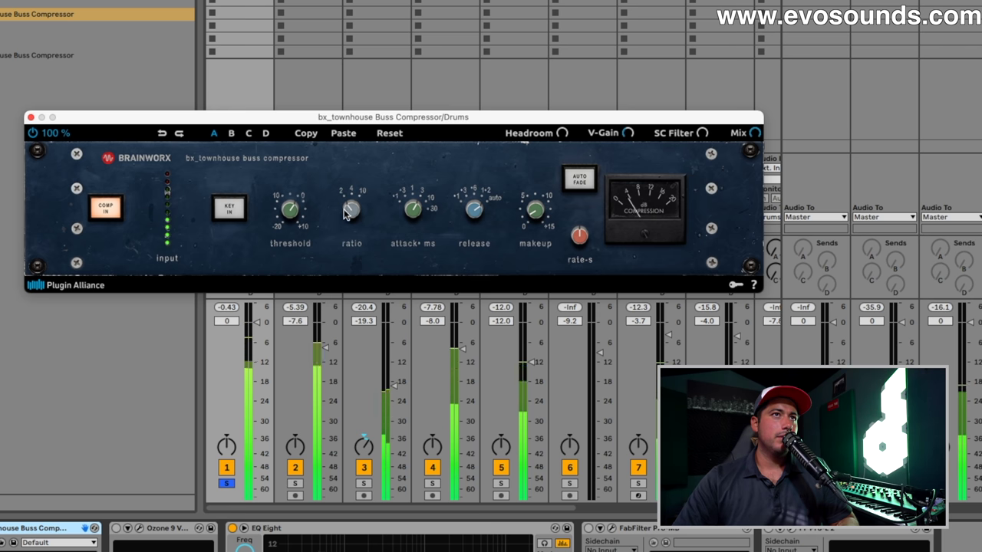
mouse_move(420, 201)
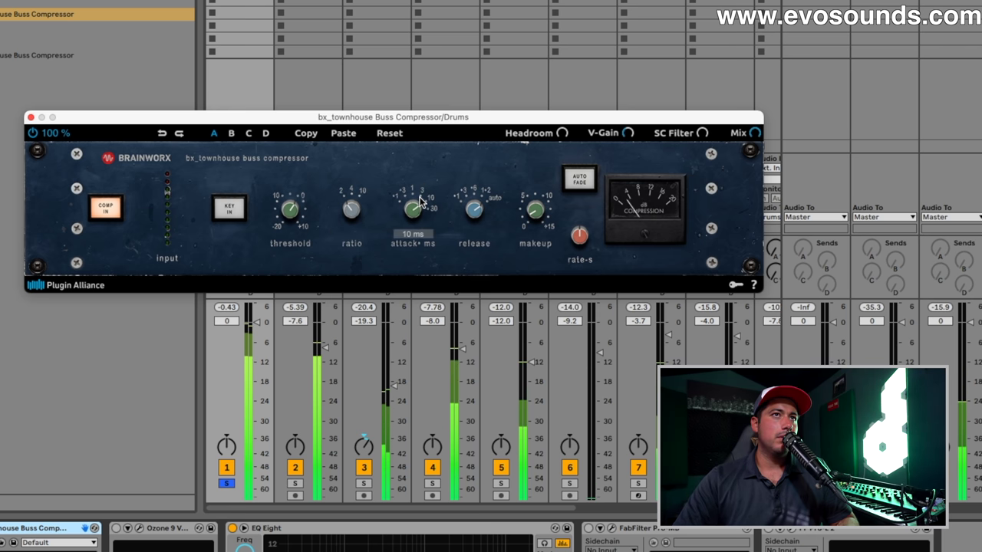
key("space")
key("space")
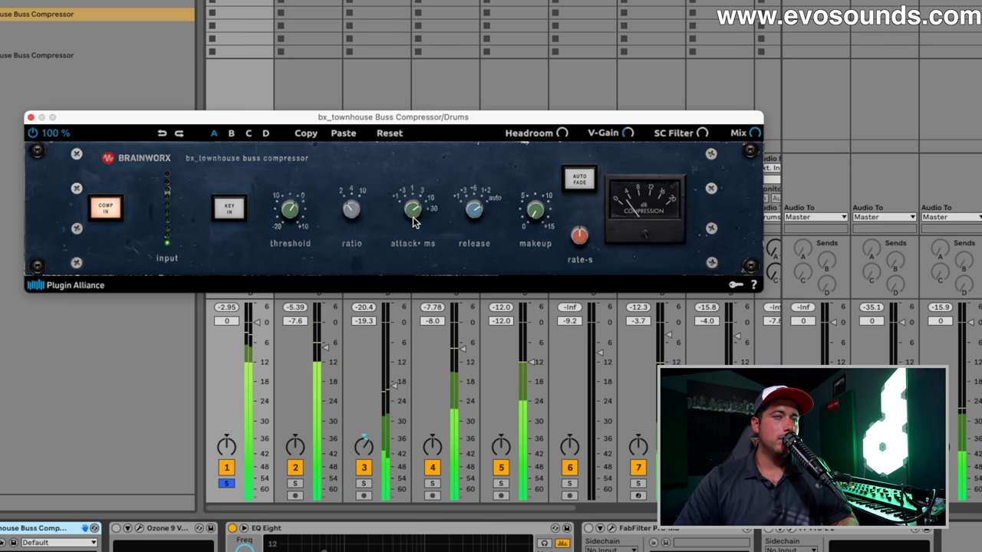
left_click(2, 528)
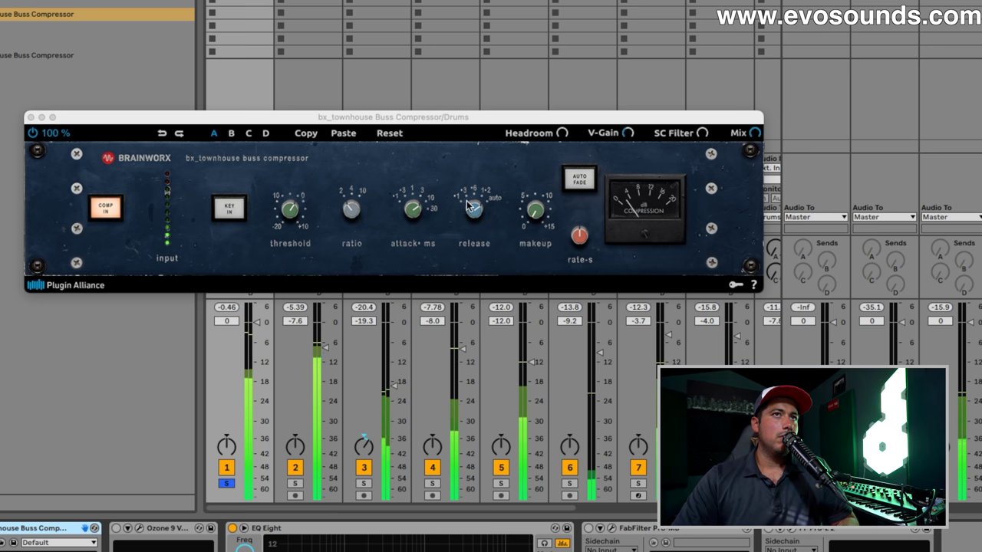
left_click_drag(471, 206, 461, 233)
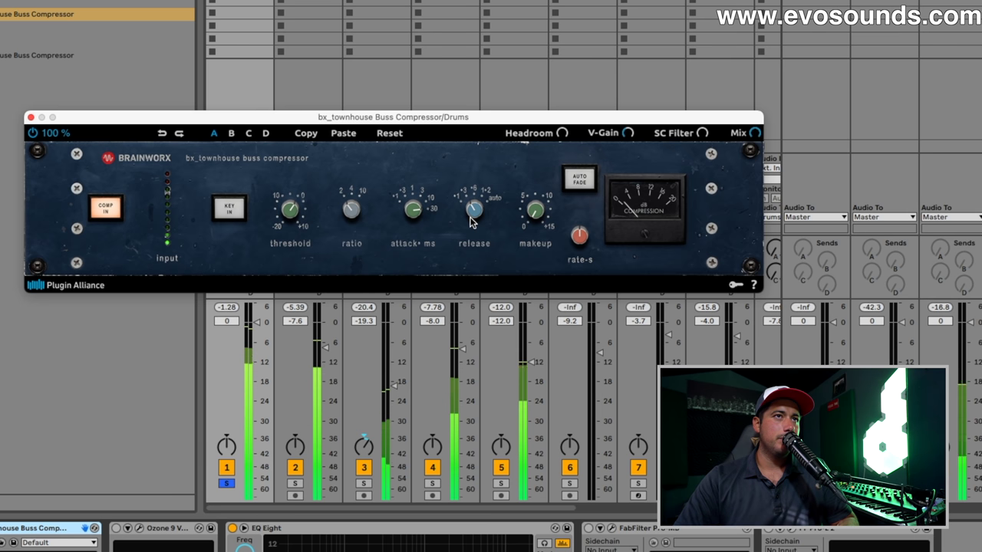
left_click_drag(415, 208, 416, 221)
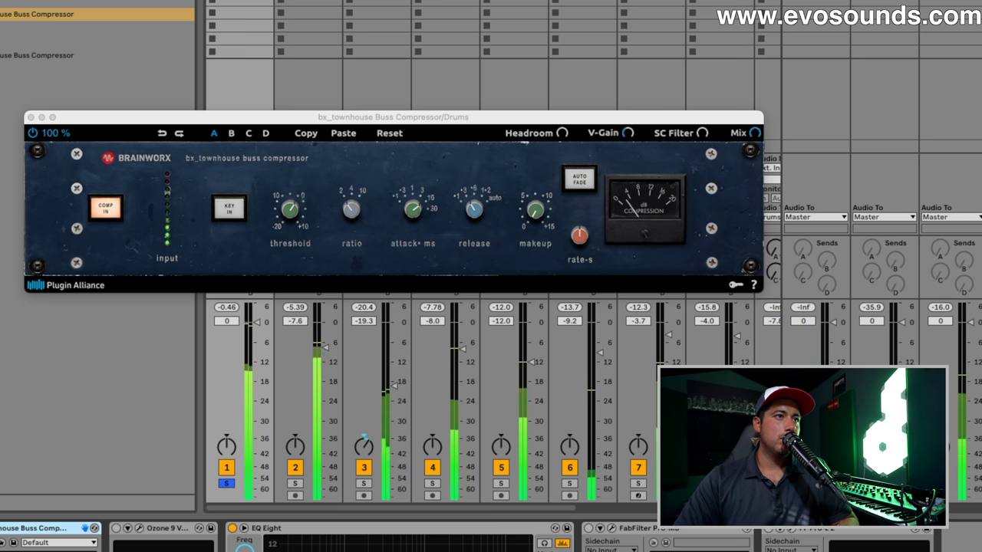
- Compare the playing Drums group with the bx_townhouse Buss Compressor bypassed and enabled
left_click(229, 484)
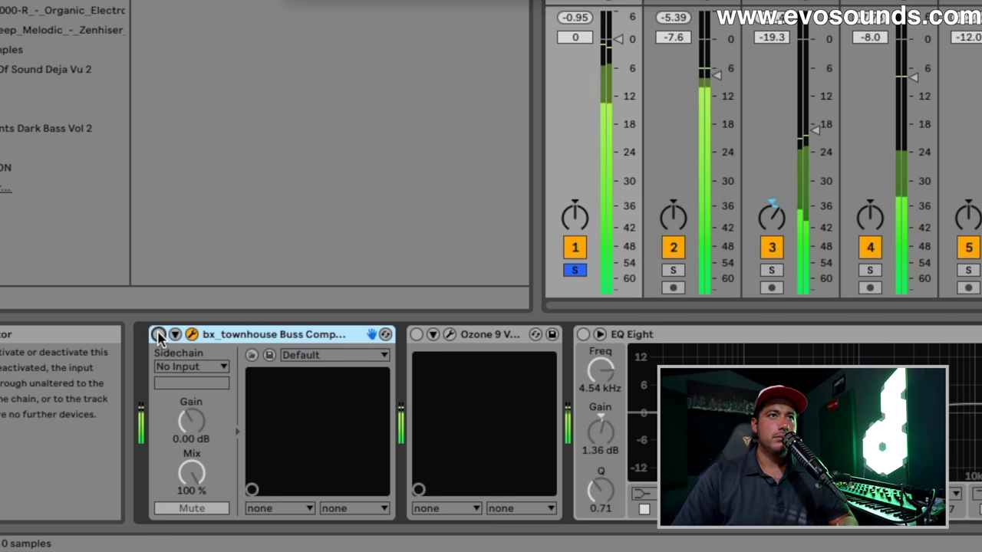
left_click(158, 335)
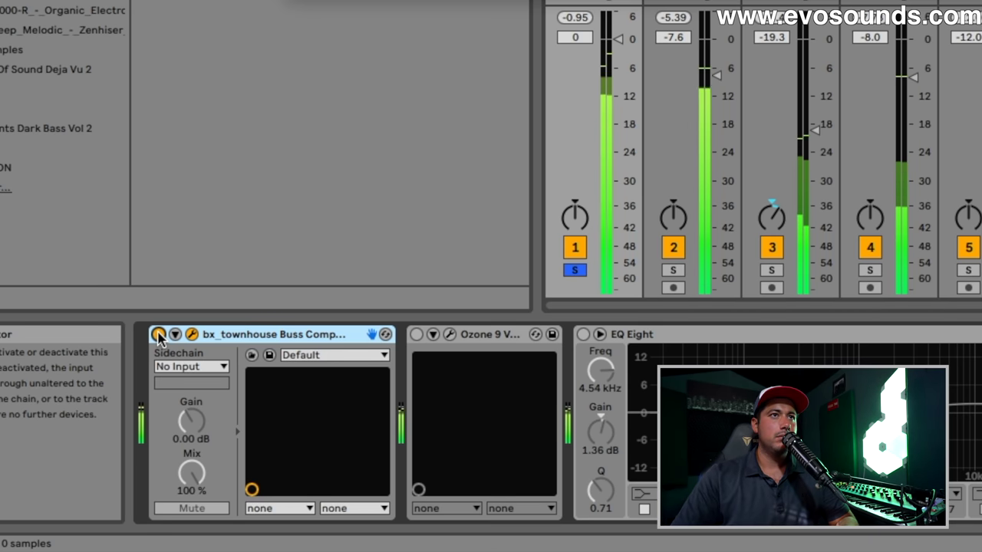
left_click(158, 335)
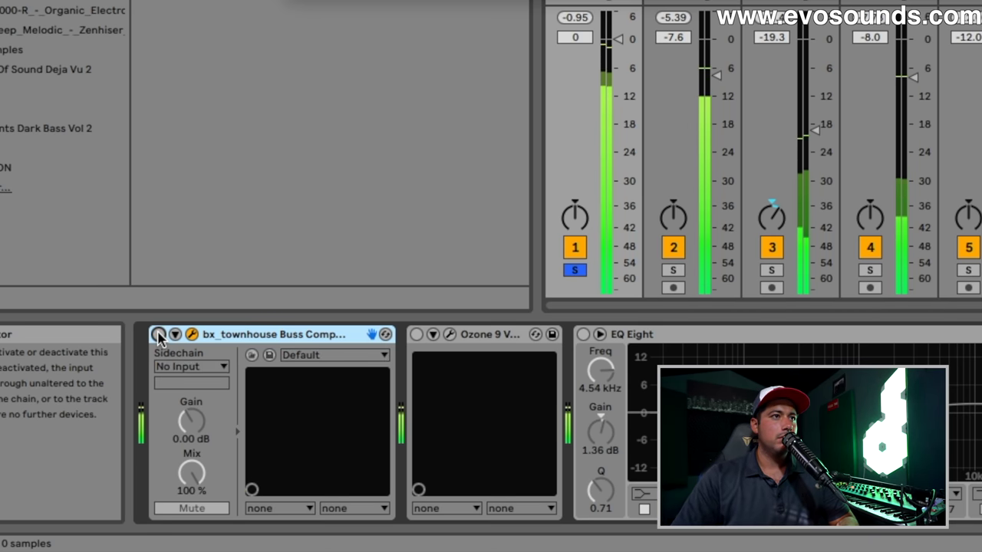
left_click(158, 335)
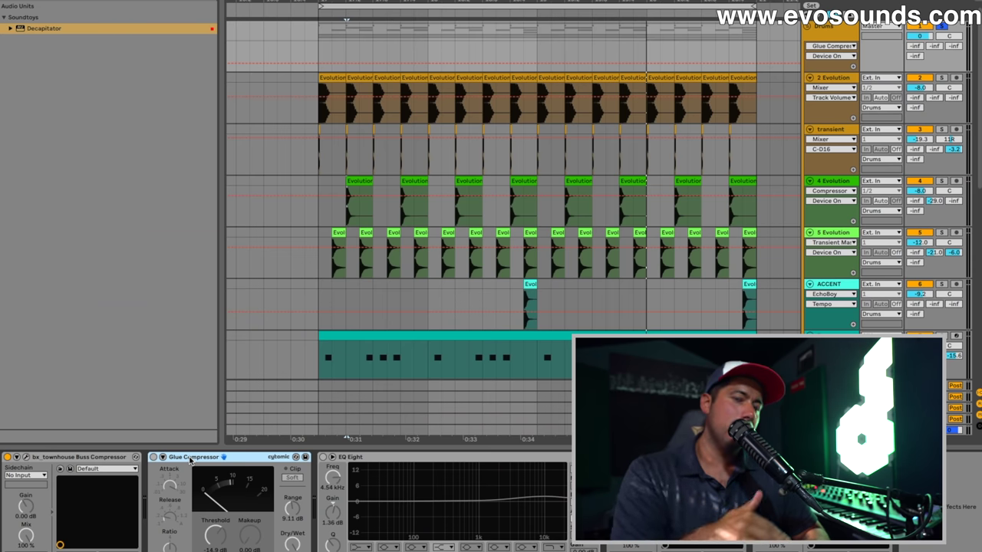
- Insert Soundtoys Decapitator between the bx_townhouse Buss Compressor and the Glue Compressor on the Drums group, and choose style E
left_click_drag(52, 31, 128, 487)
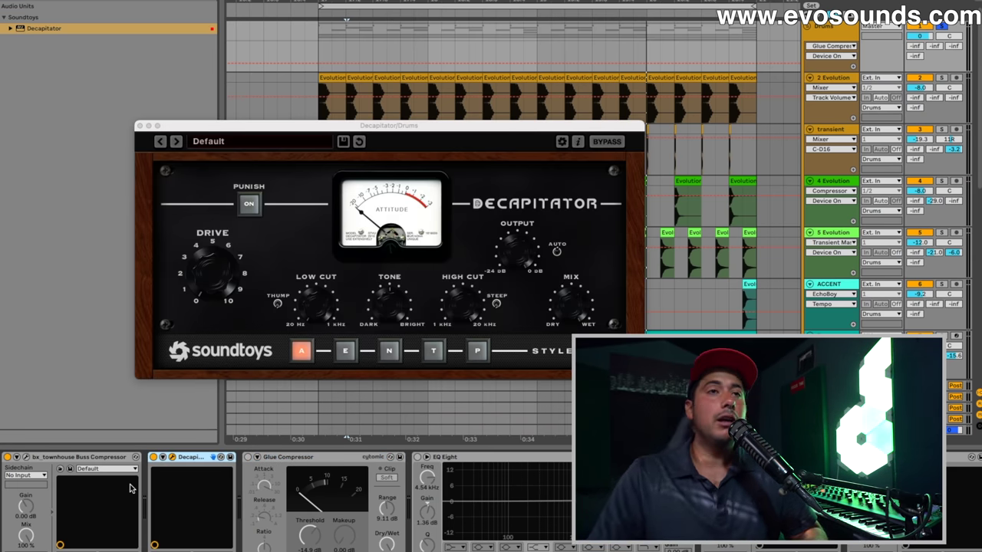
left_click(345, 352)
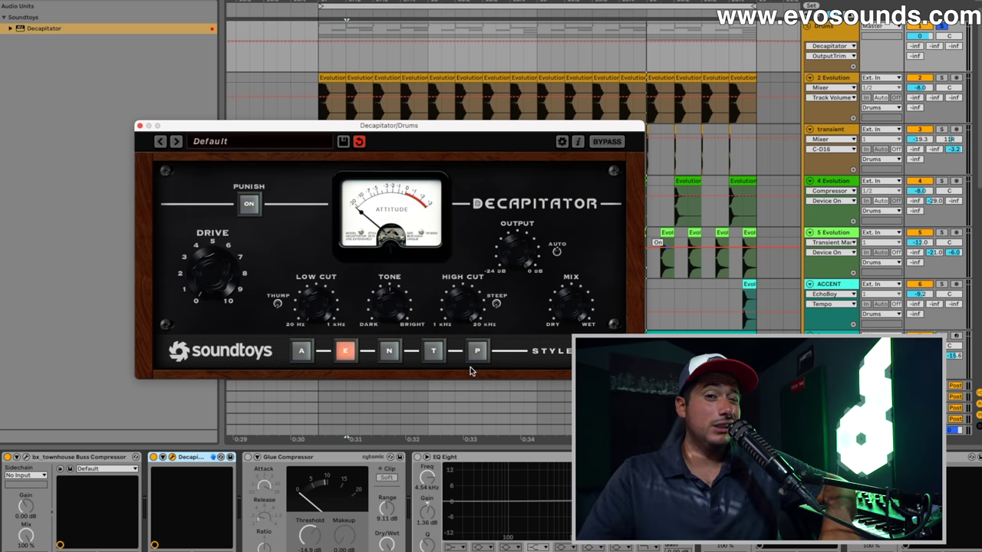
- Step back and forth through Decapitator's A, E, N, T and P saturation styles
left_click(304, 350)
left_click(345, 350)
left_click(386, 351)
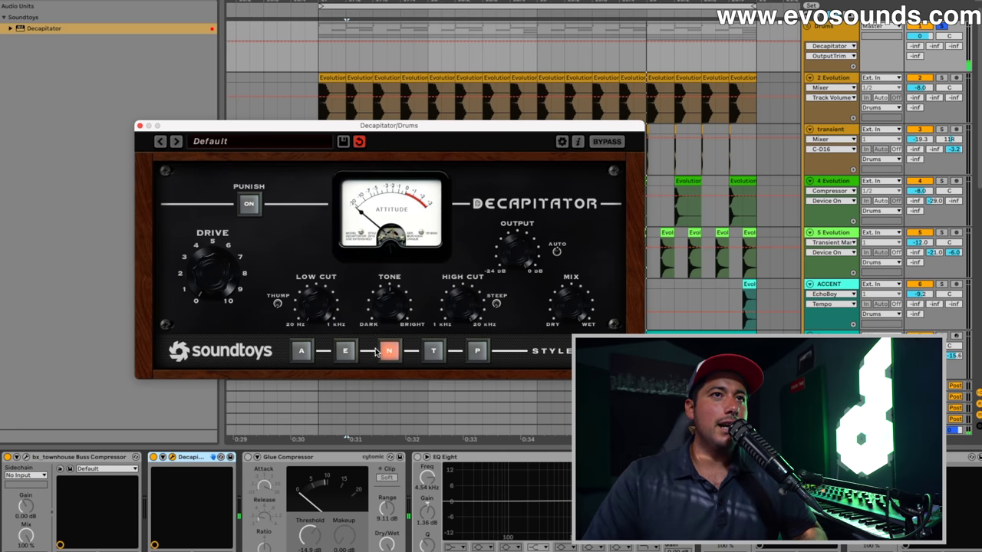
left_click(430, 351)
left_click(474, 351)
left_click(433, 351)
left_click(388, 351)
left_click(344, 350)
left_click(388, 351)
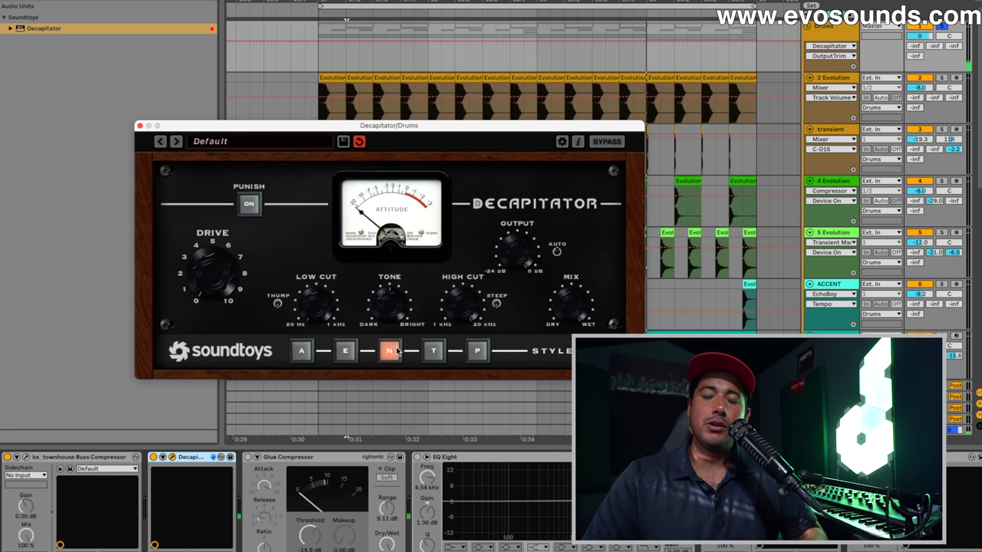
left_click(433, 350)
left_click(475, 352)
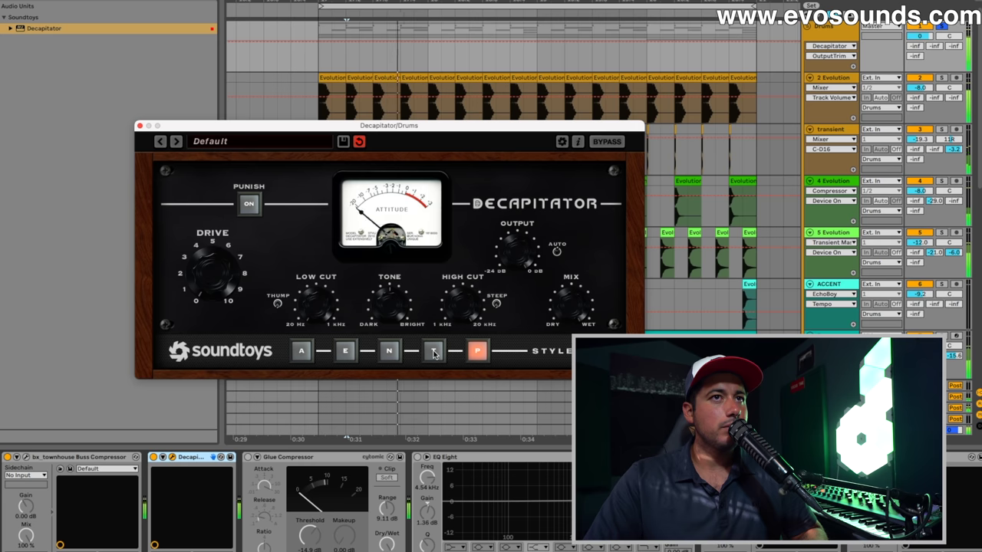
- Audition Decapitator's T, N and E styles on the playing drums and settle on style T
left_click(432, 350)
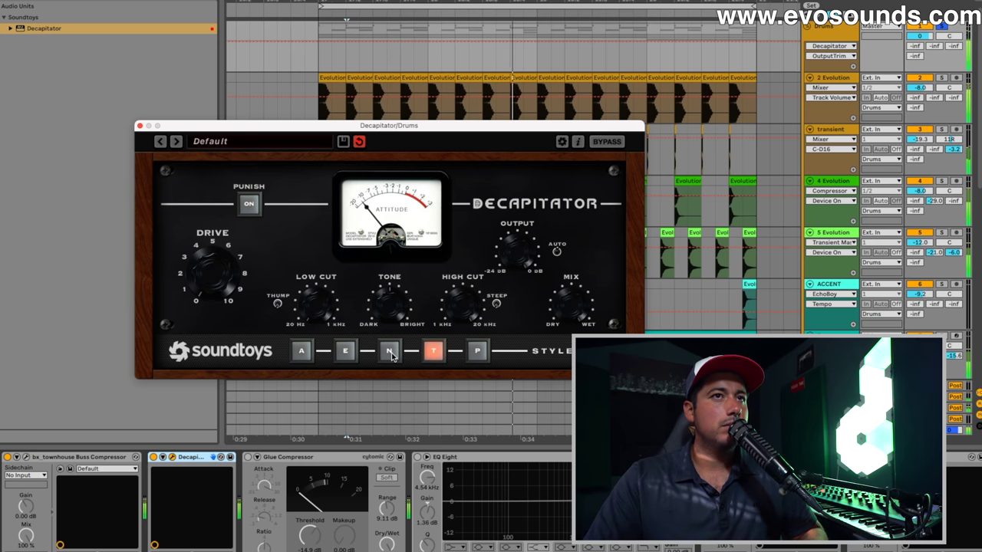
left_click(389, 353)
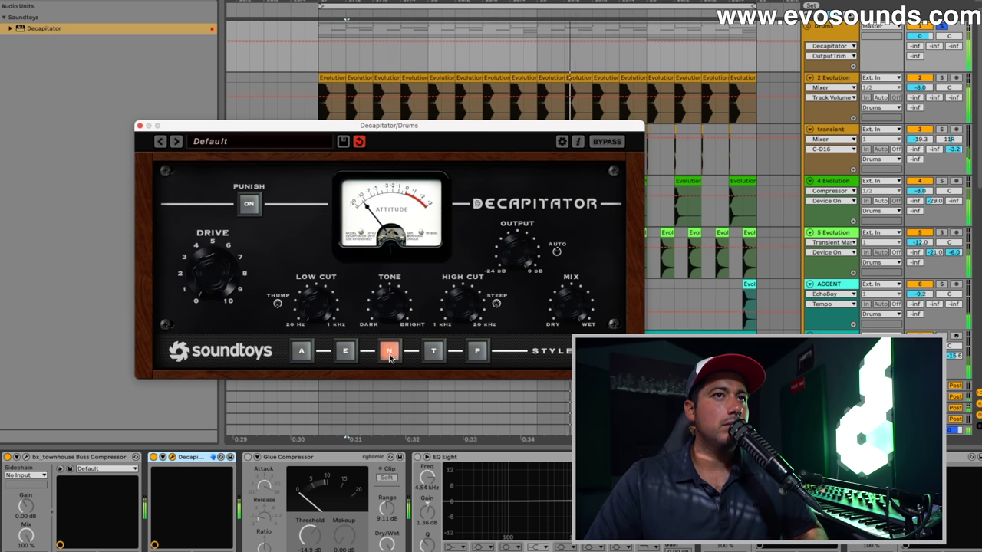
left_click(351, 352)
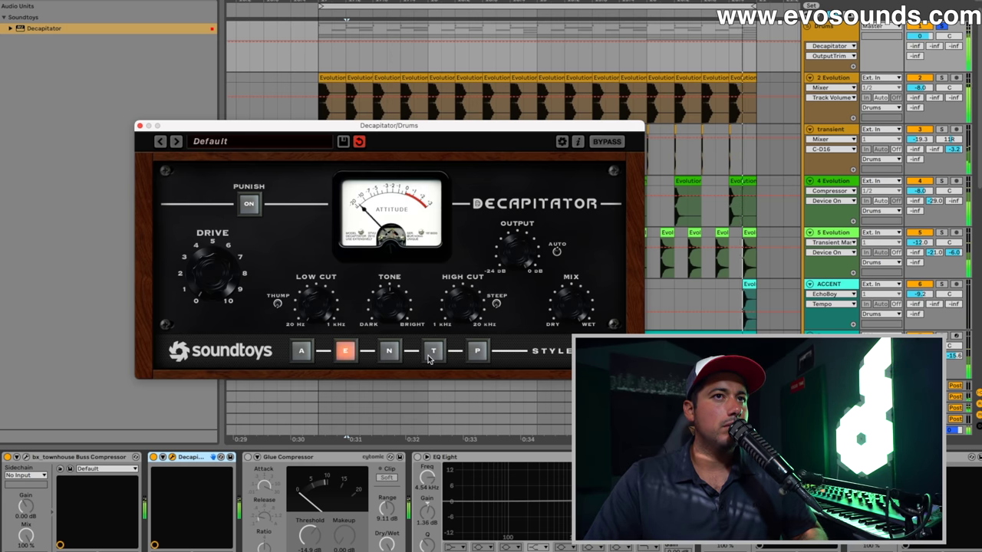
left_click(431, 353)
left_click(345, 353)
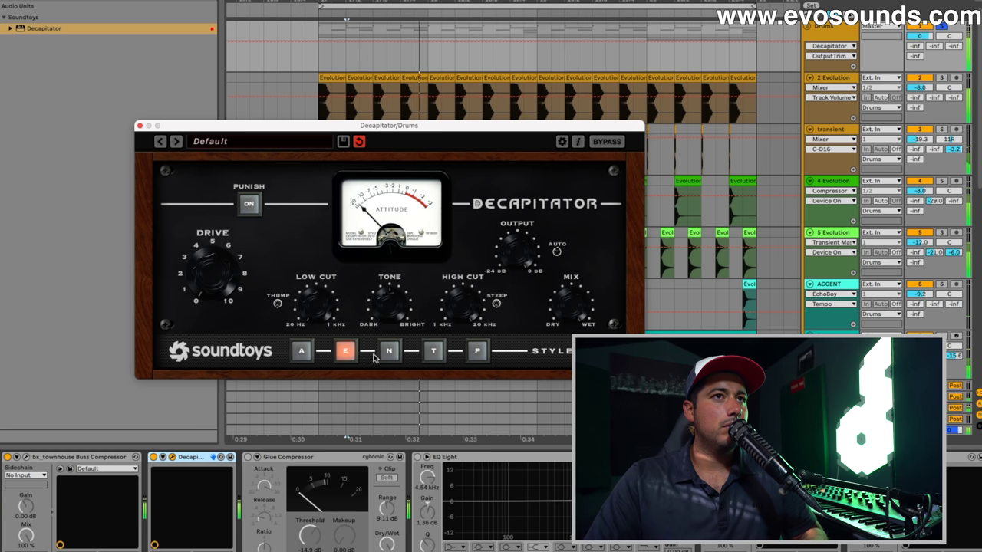
left_click(432, 351)
- Bypass Decapitator, show the Session View mixer and move the plug-in window clear of the Drums group's level meter
left_click(153, 457)
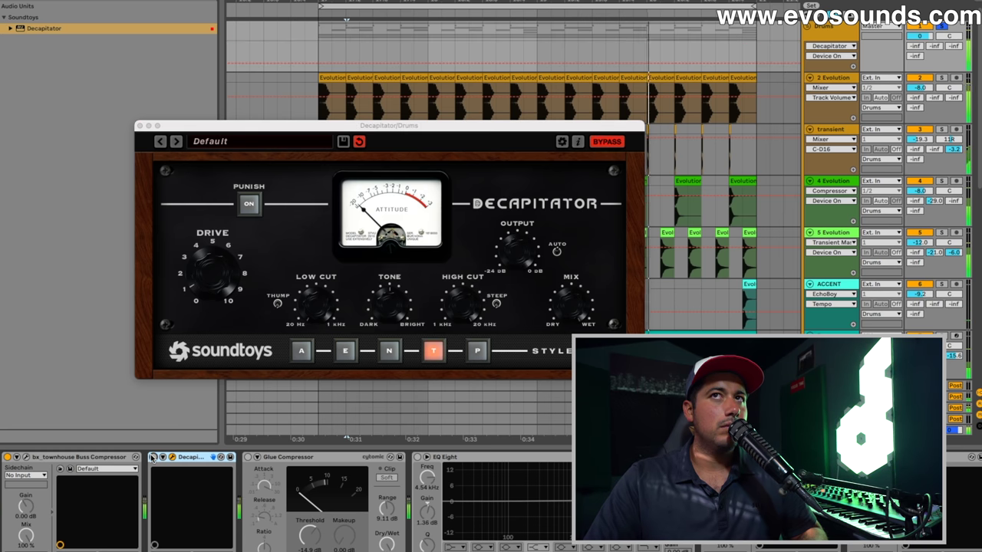
key("Tab")
left_click_drag(215, 129, 471, 122)
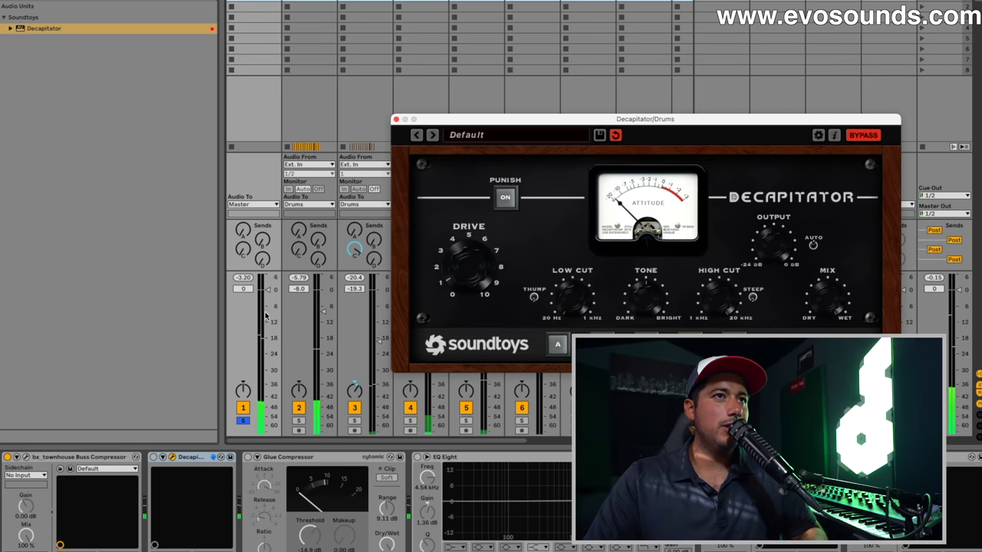
key("space")
left_click(162, 457)
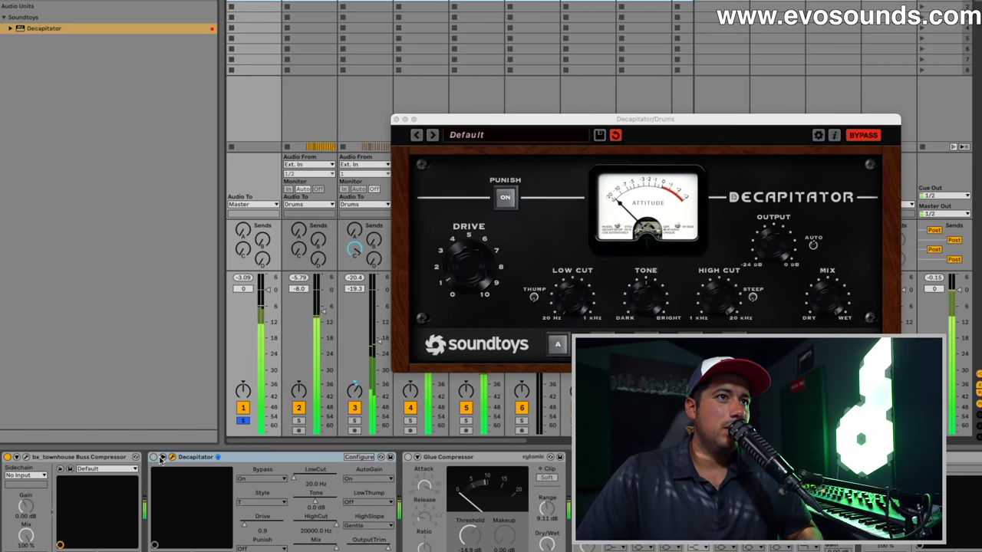
left_click(153, 457)
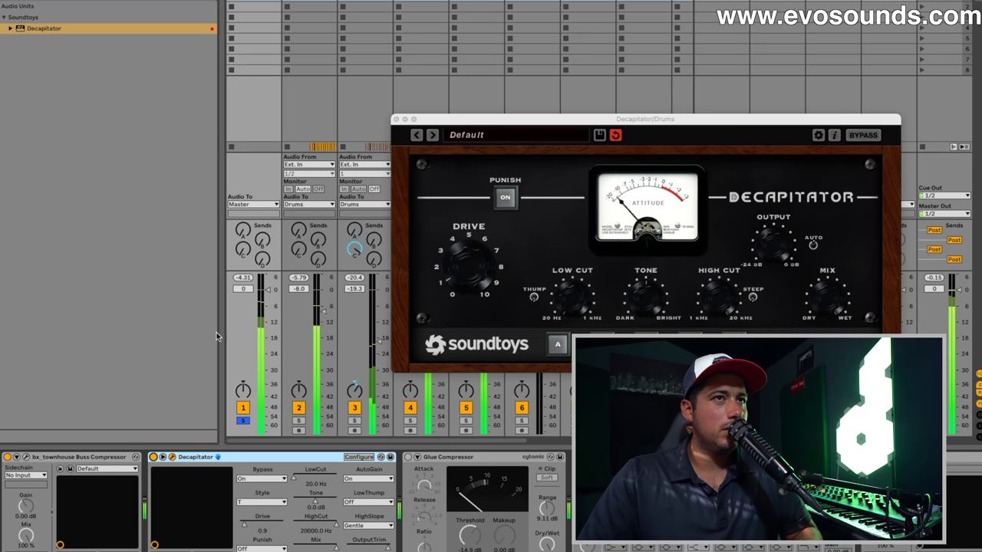
left_click(154, 457)
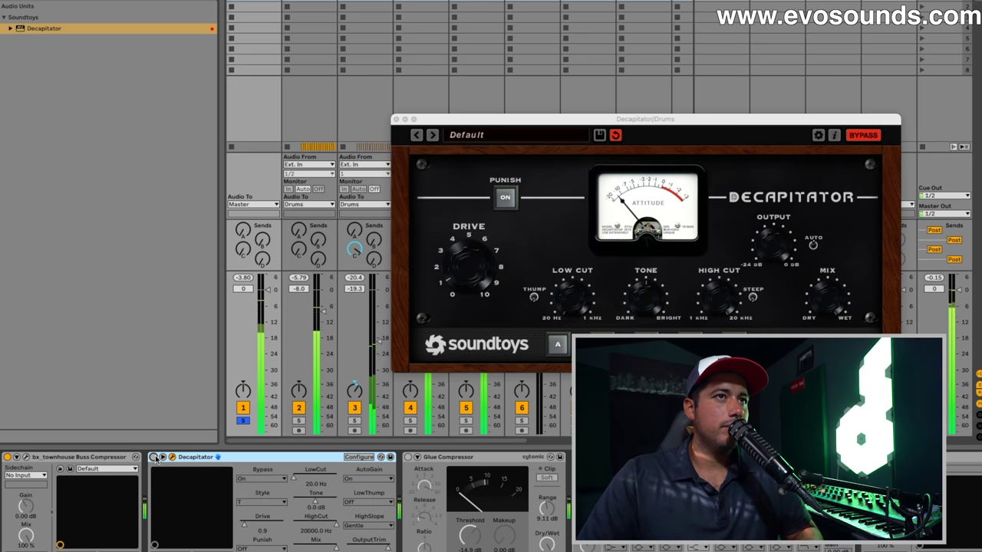
- Enable Decapitator again, switch its saturation to style E on the playing drums and close the plug-in window
left_click(154, 457)
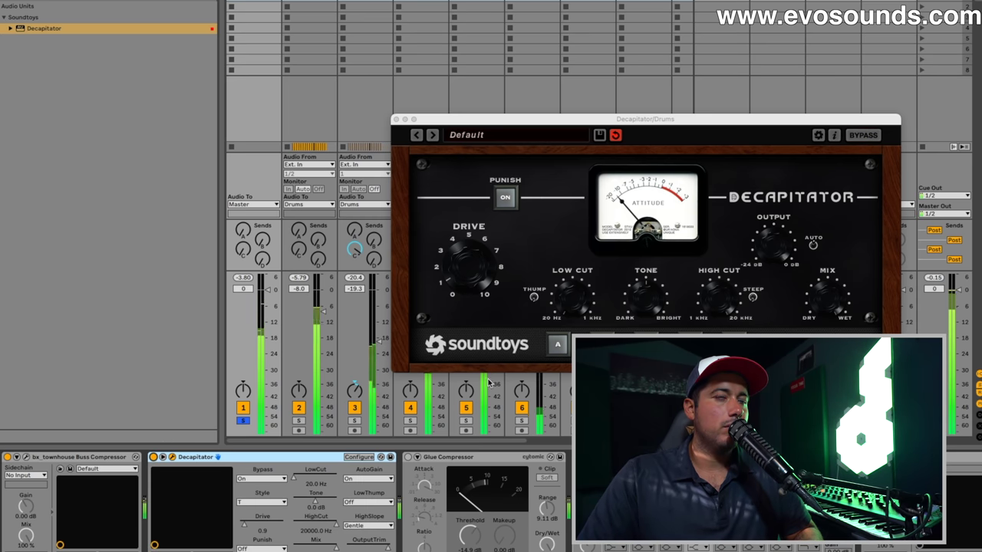
left_click(601, 343)
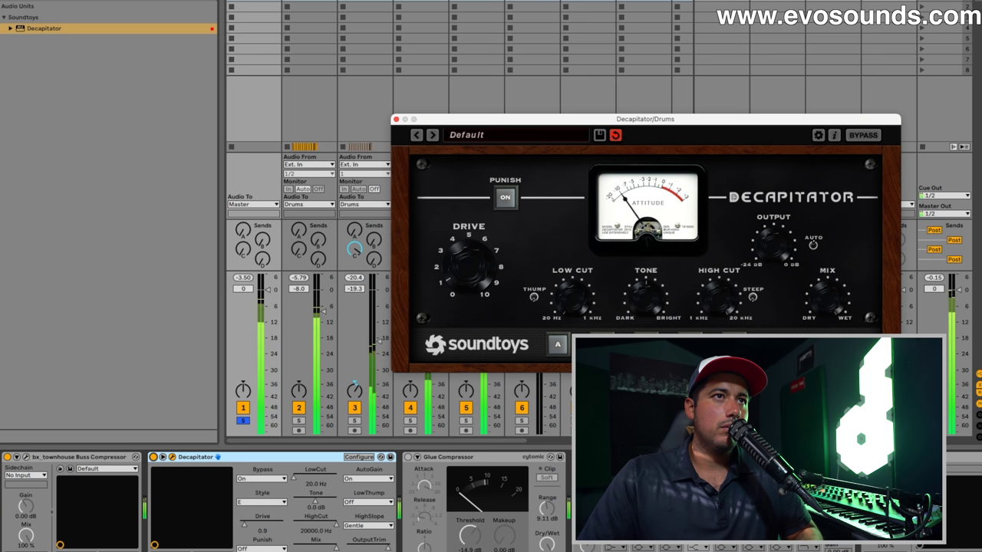
left_click(645, 343)
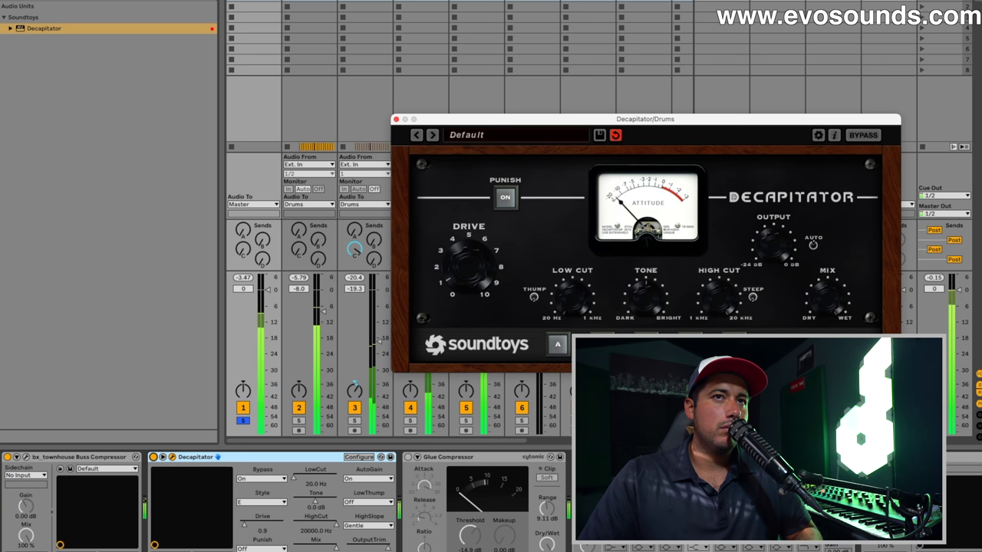
left_click(396, 121)
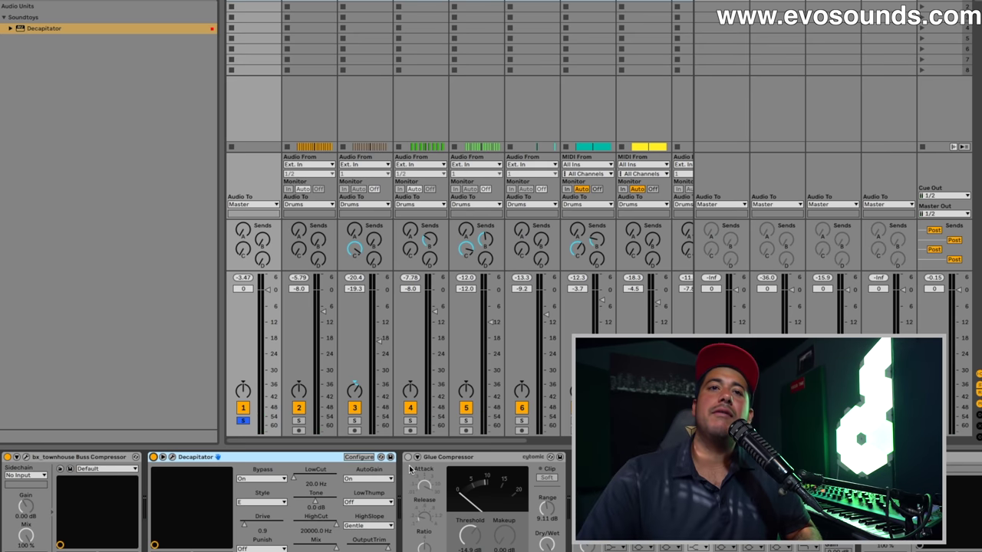
- Compare the playing drums with the Drums group's EQ Eight switched on and off
scroll(460, 490, "right", 5)
left_click(352, 458)
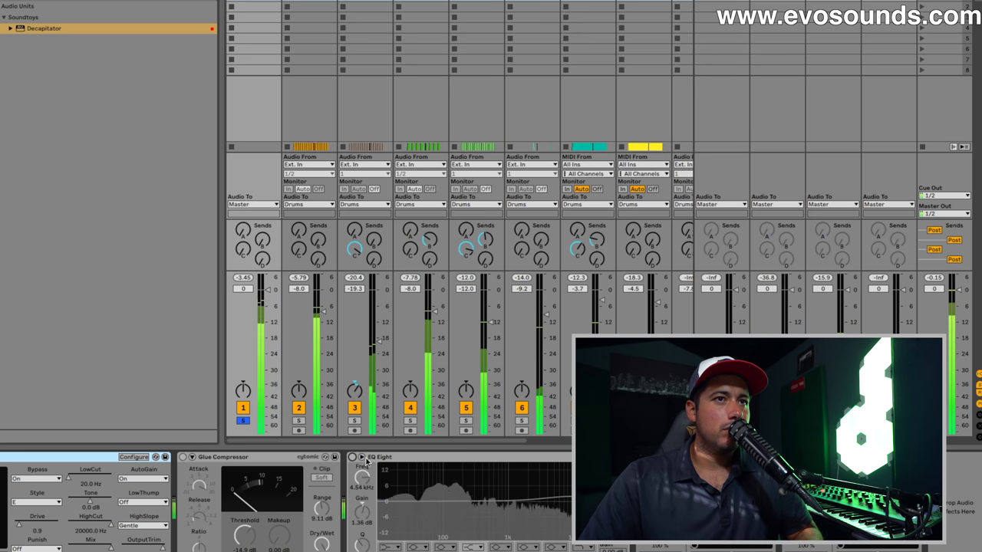
left_click(352, 457)
- Reorder the Drums device chain so EQ Eight precedes the Glue Compressor and Decapitator precedes bx_townhouse Buss Compressor
left_click_drag(375, 457, 254, 460)
scroll(254, 458, "left", 1)
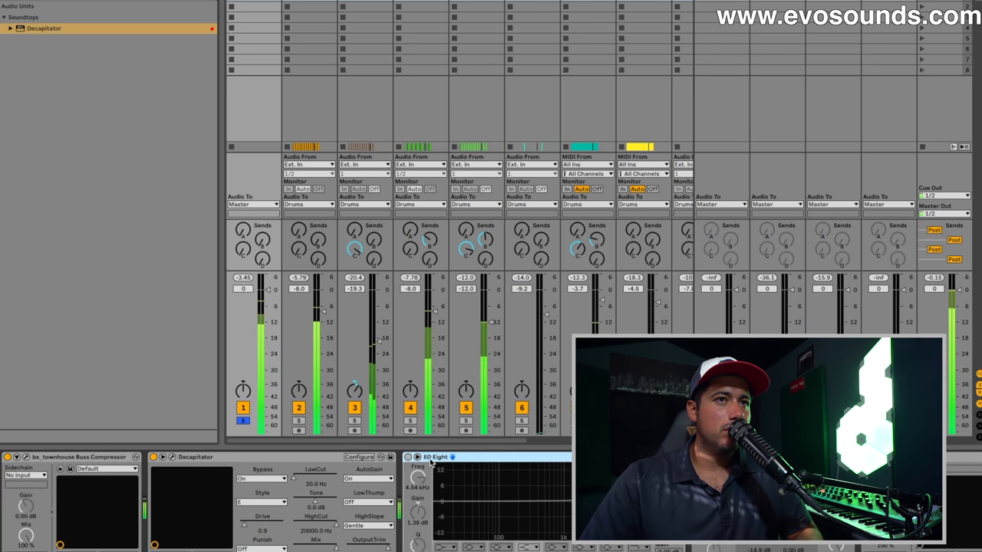
left_click_drag(432, 458, 417, 471)
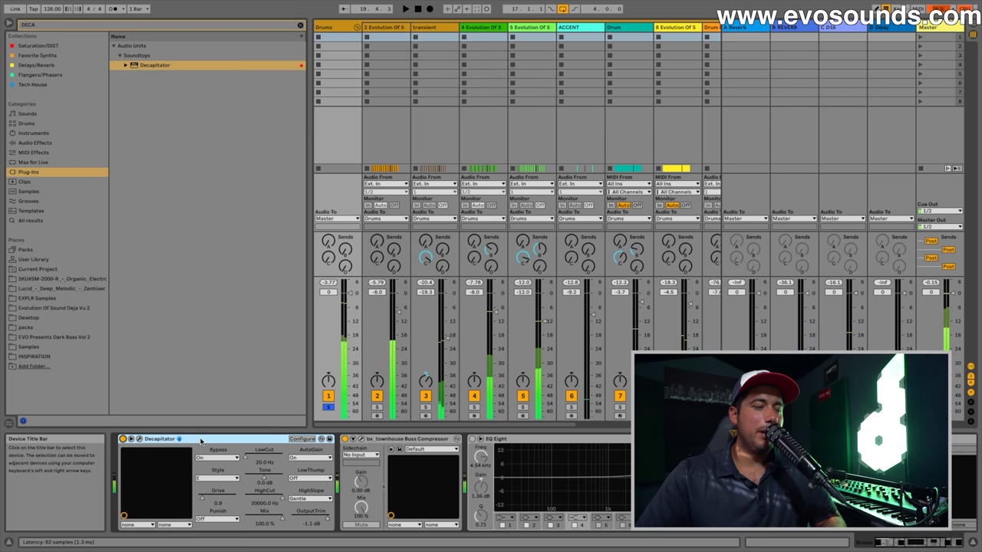
- Unsolo the Drums group and play the loop while reviewing its device chain
left_click(243, 420)
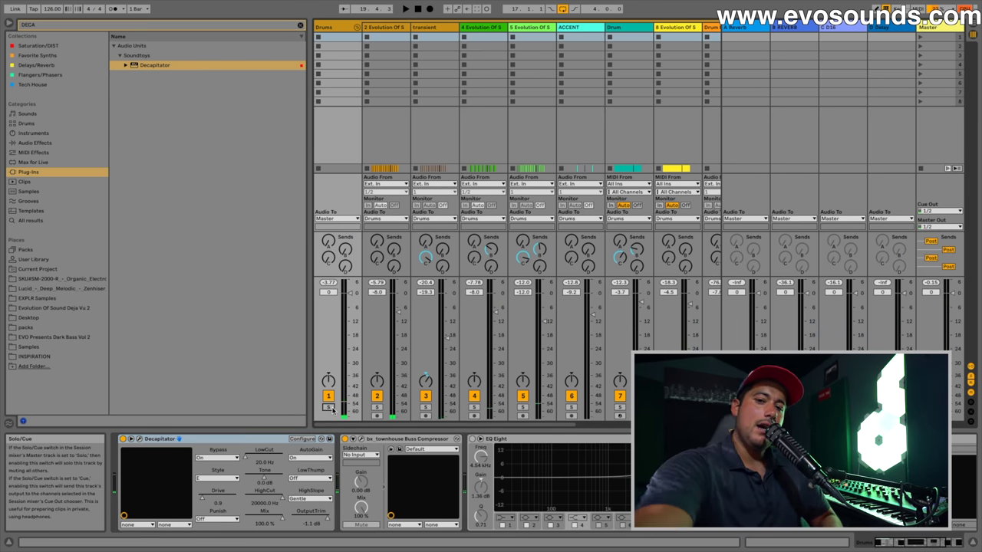
key("space")
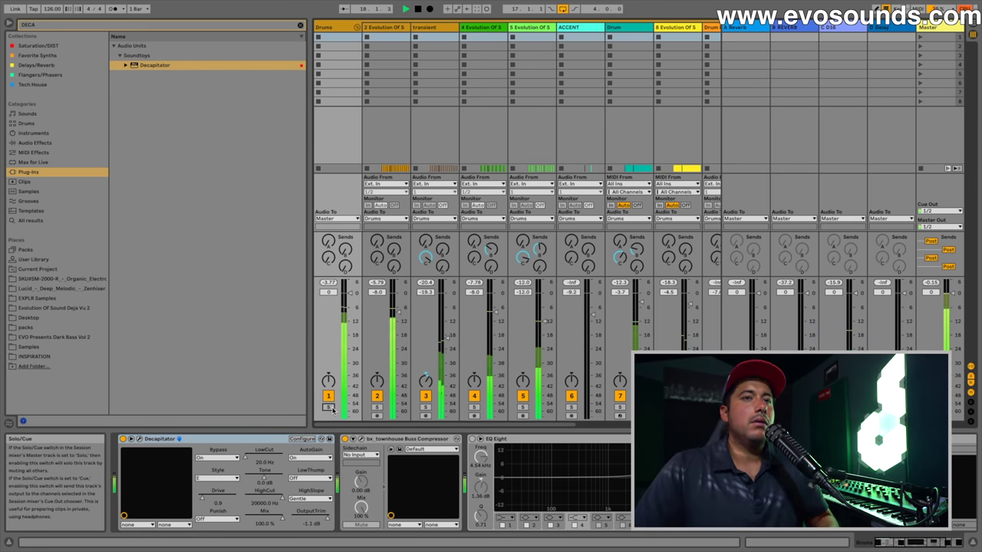
scroll(513, 439, "right", 5)
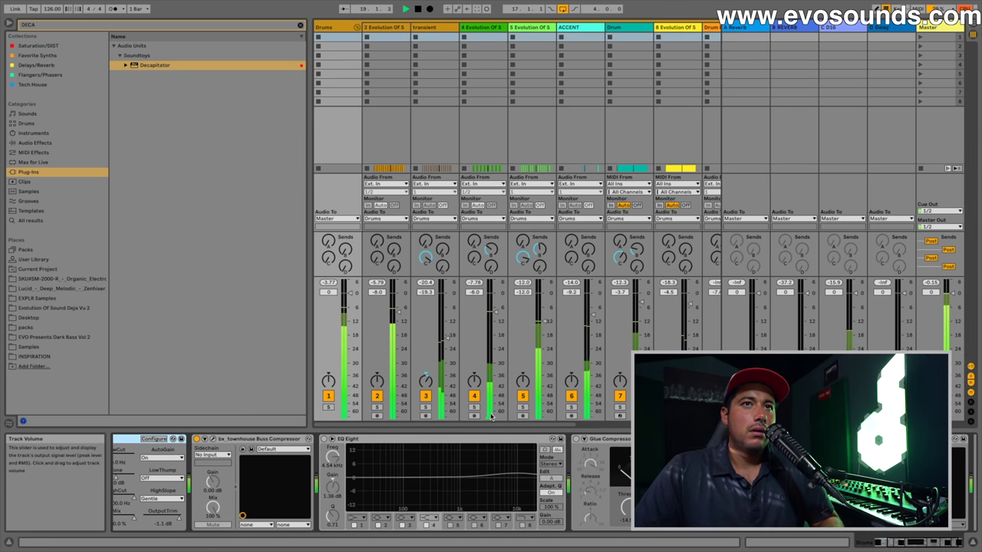
- Examine the Master's frequency spectrum in Voxengo SPAN with Hold on during playback, then close the analyzer
left_click(931, 27)
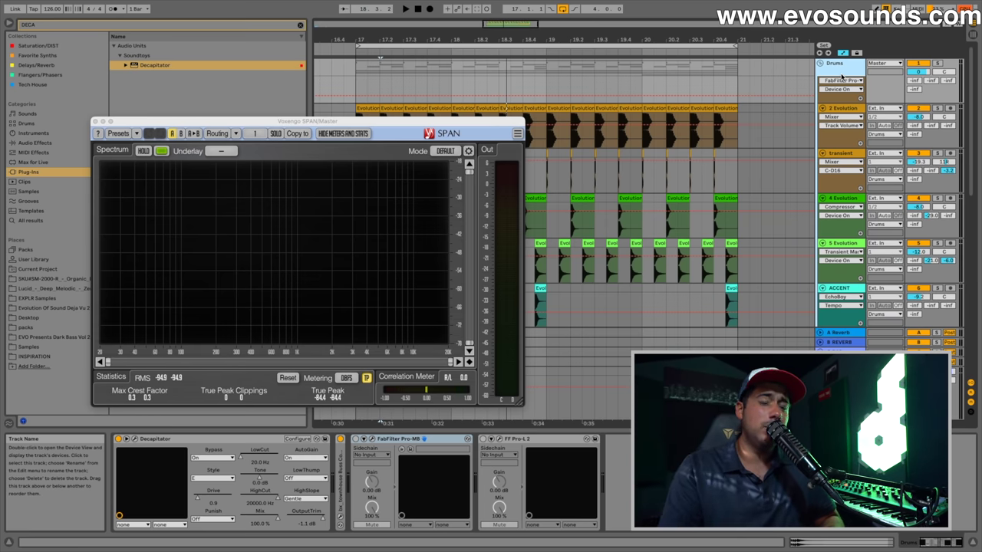
key("space")
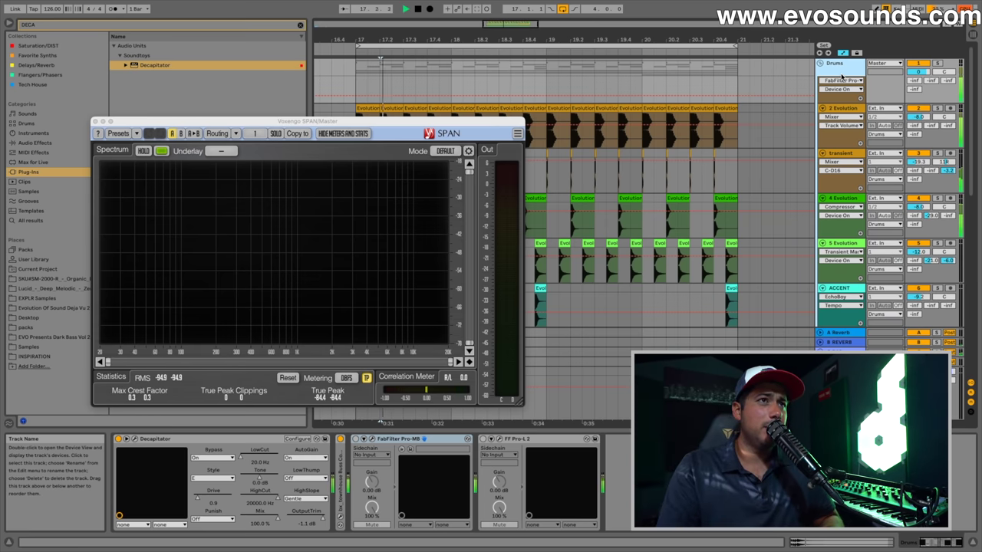
left_click(143, 151)
left_click(143, 151)
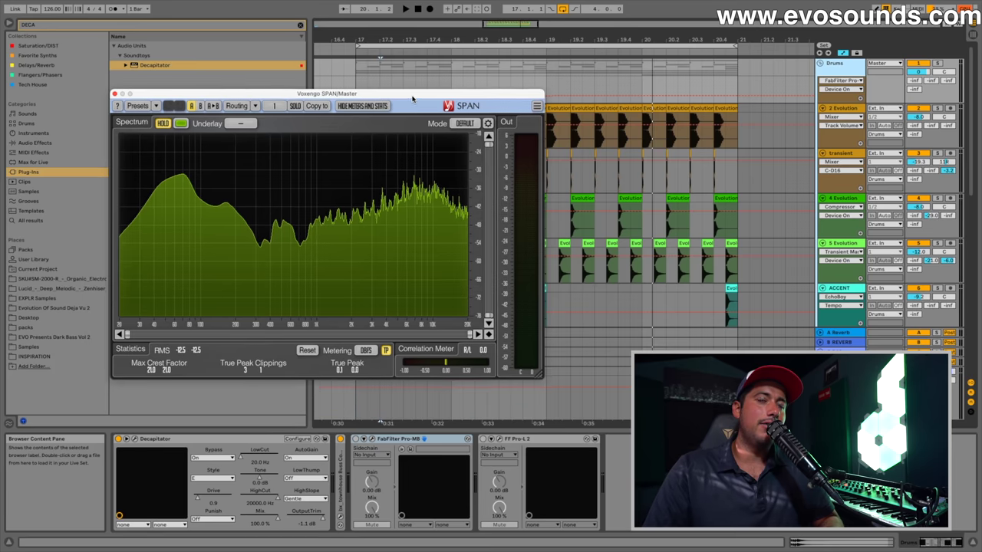
left_click_drag(230, 120, 250, 93)
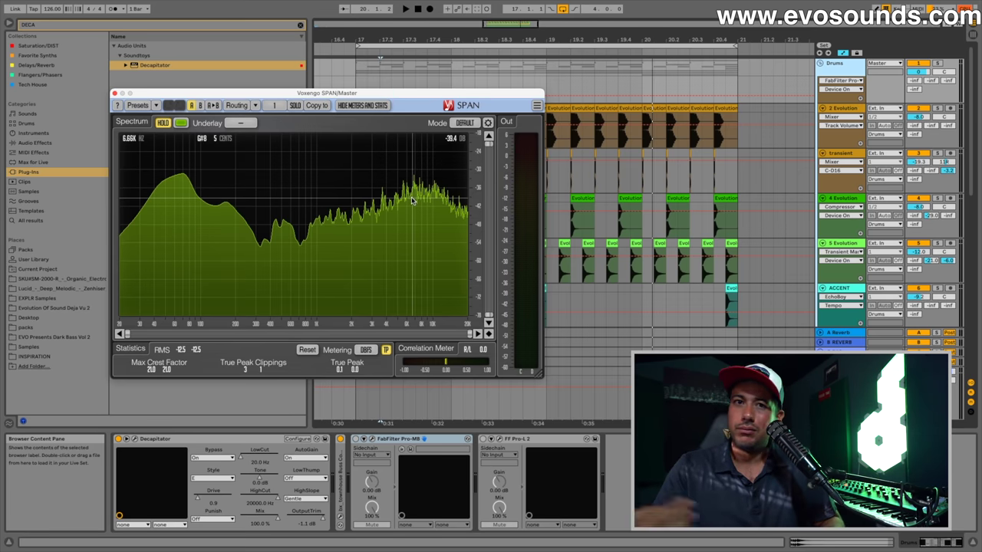
left_click(115, 93)
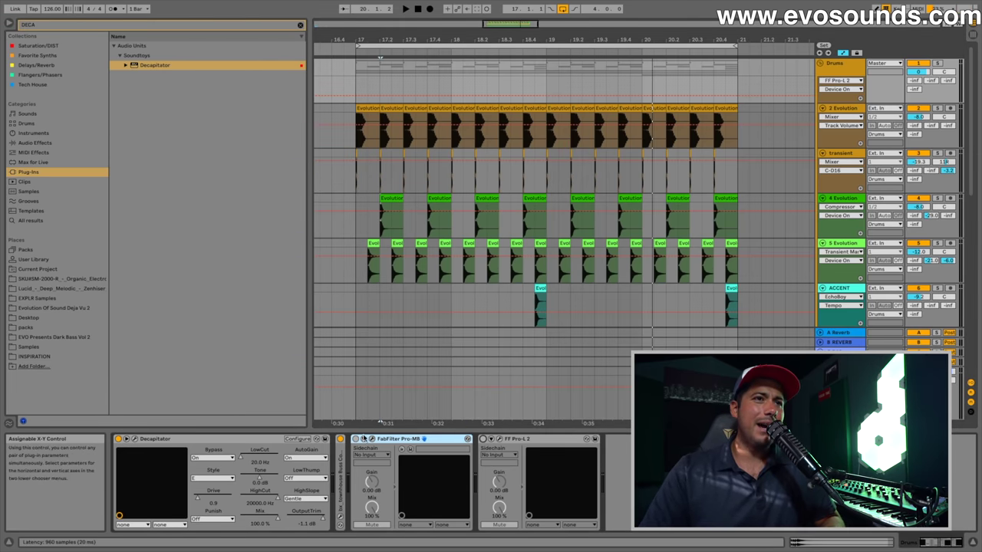
- Replace the Drums group's FabFilter Pro-MB with a fresh FabFilter Pro-MB instance placed before FF Pro-L 2
left_click(371, 439)
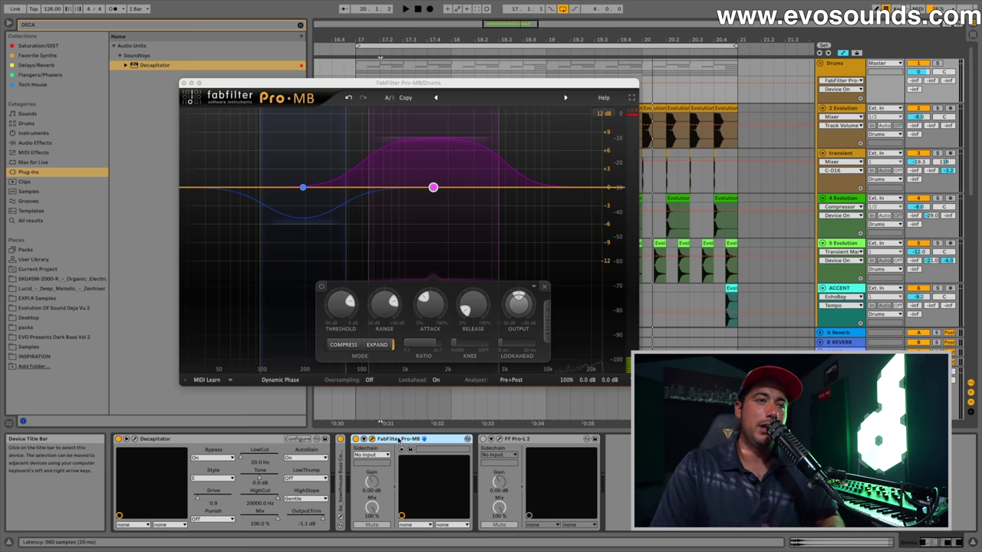
key("Delete")
left_click(300, 26)
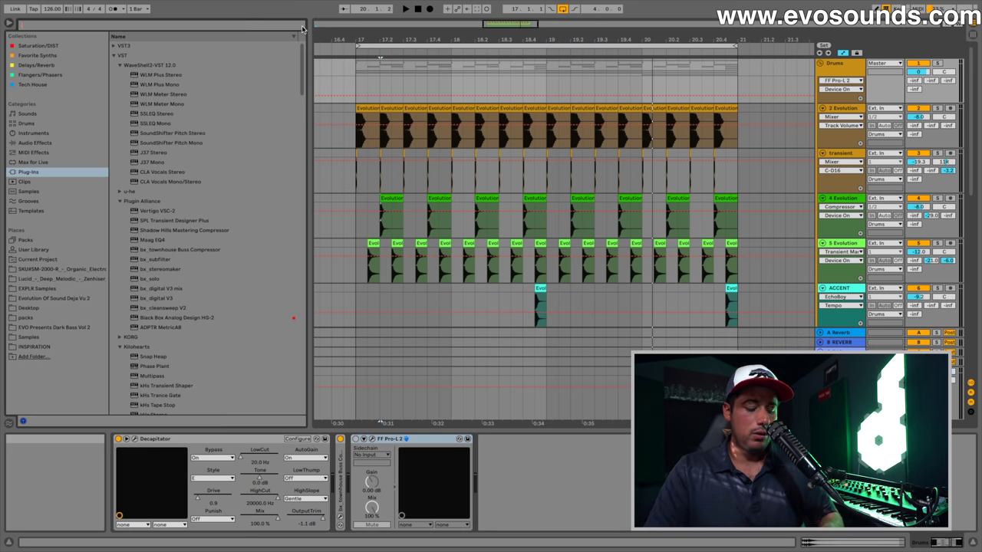
type("mb")
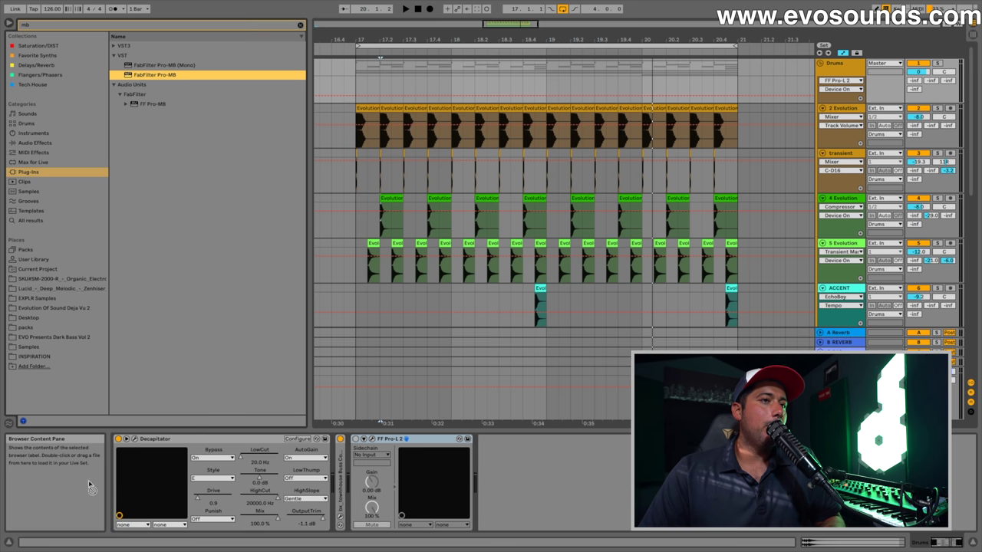
left_click_drag(89, 484, 349, 477)
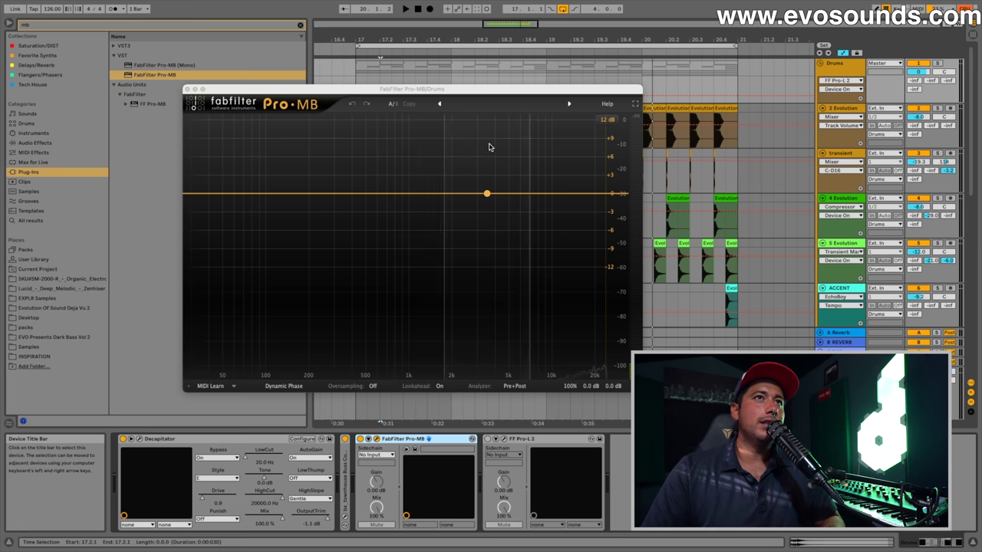
- Add a compression band in Pro-MB's upper mids, solo it during playback and adjust its low and high crossovers
left_click(449, 161)
left_click_drag(491, 179, 529, 179)
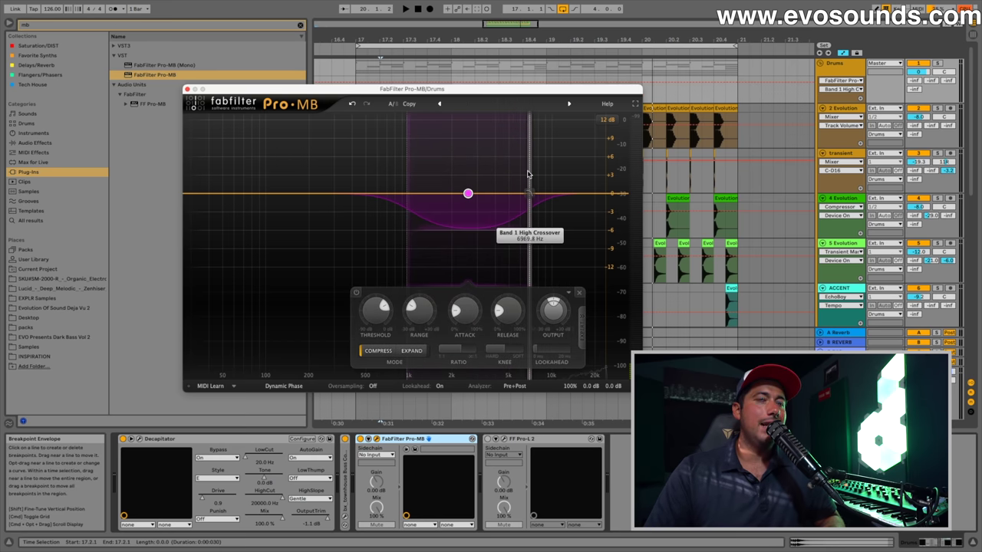
left_click(415, 120)
key("space")
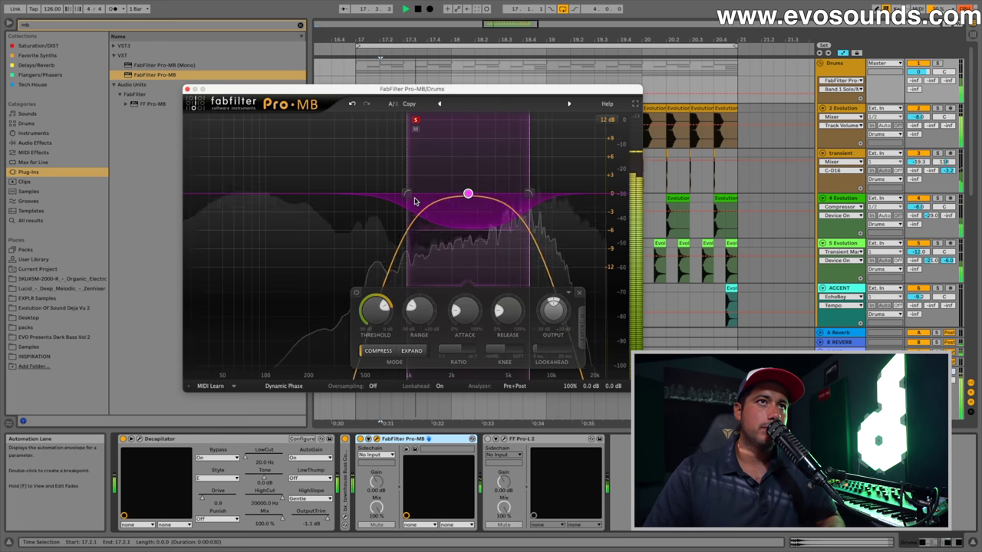
left_click_drag(406, 181, 386, 181)
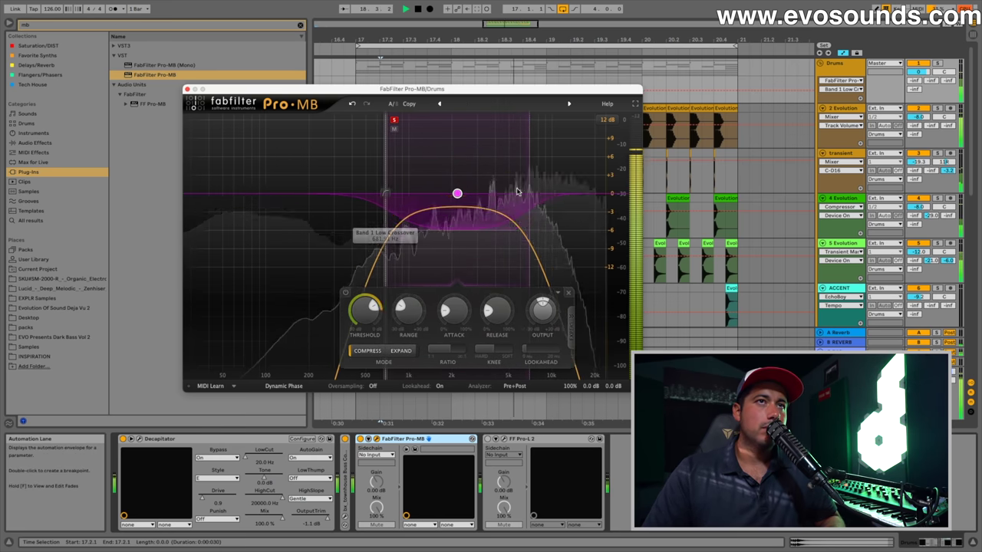
left_click_drag(531, 186, 509, 190)
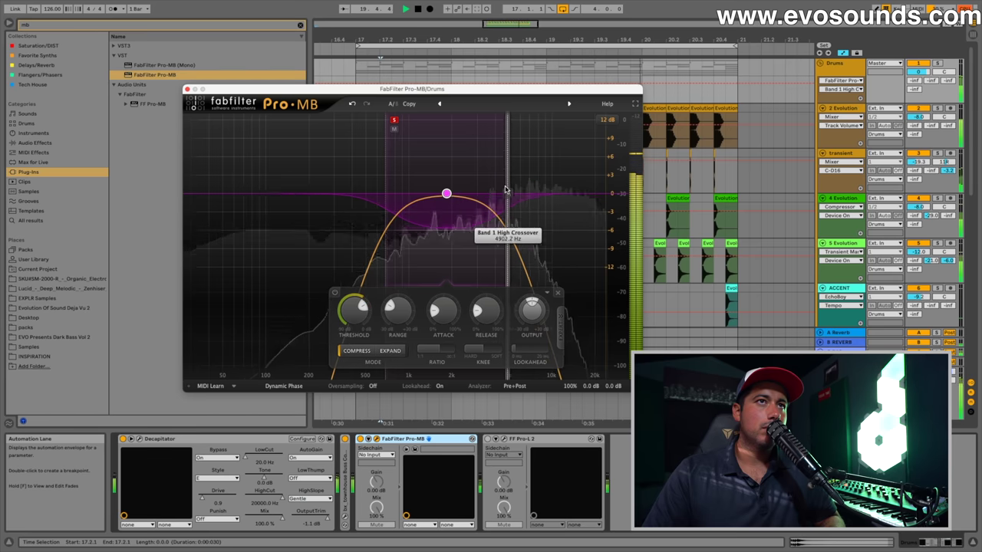
- Solo the Drums group and fine-tune band 1's crossovers so the band centres at about 1898 Hz
left_click(942, 72)
left_click(937, 63)
mouse_move(386, 219)
left_mouse_down()
mouse_move(369, 218)
mouse_move(384, 219)
left_mouse_up()
mouse_move(508, 202)
left_mouse_down()
mouse_move(534, 201)
mouse_move(513, 201)
left_mouse_up()
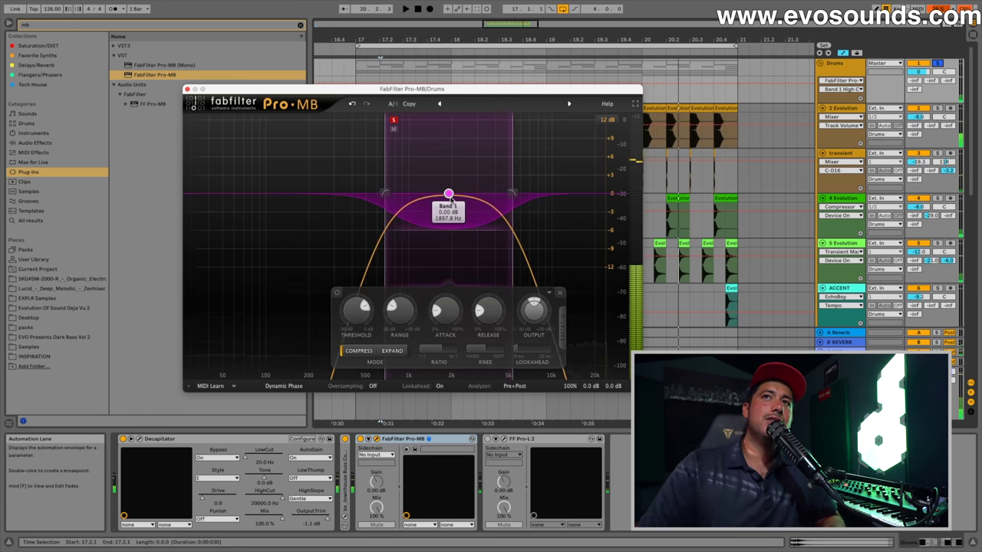
- Unsolo band 1 in Pro-MB and audition its compression on the full drums
left_click(393, 121)
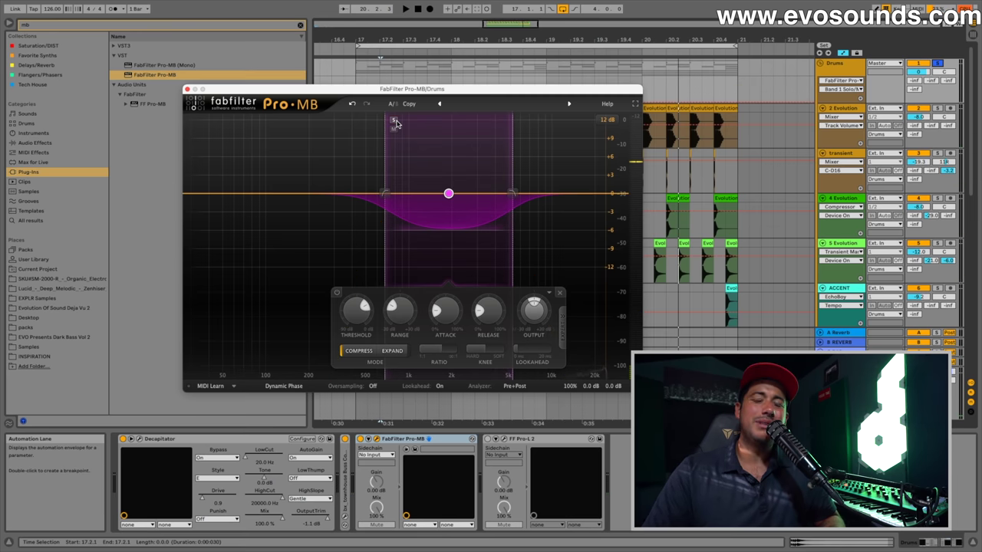
key("space")
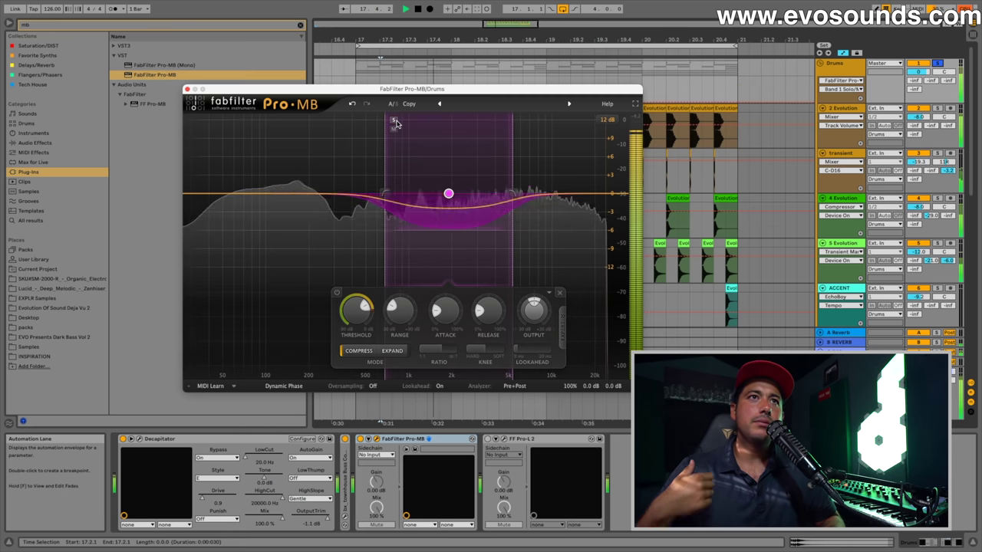
key("space")
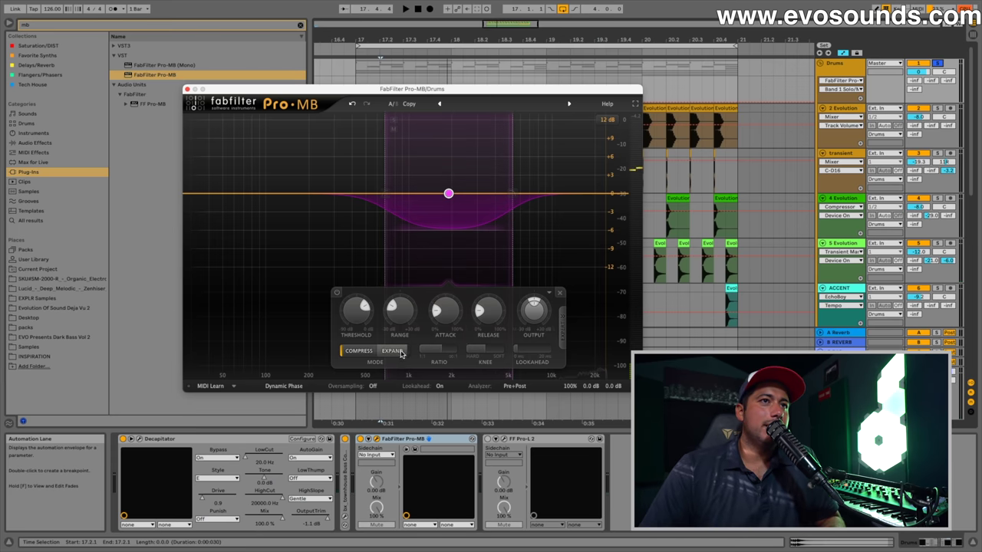
- Set band 1 to Expand with a range of about +4.28 dB and compare the drums with Pro-MB on and bypassed
left_click(398, 357)
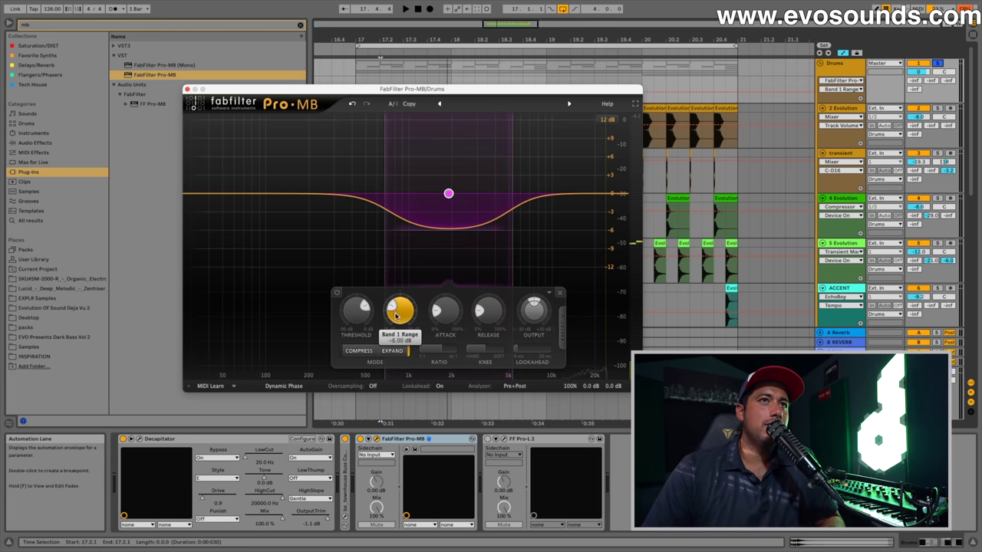
left_click_drag(400, 310, 423, 270)
key("space")
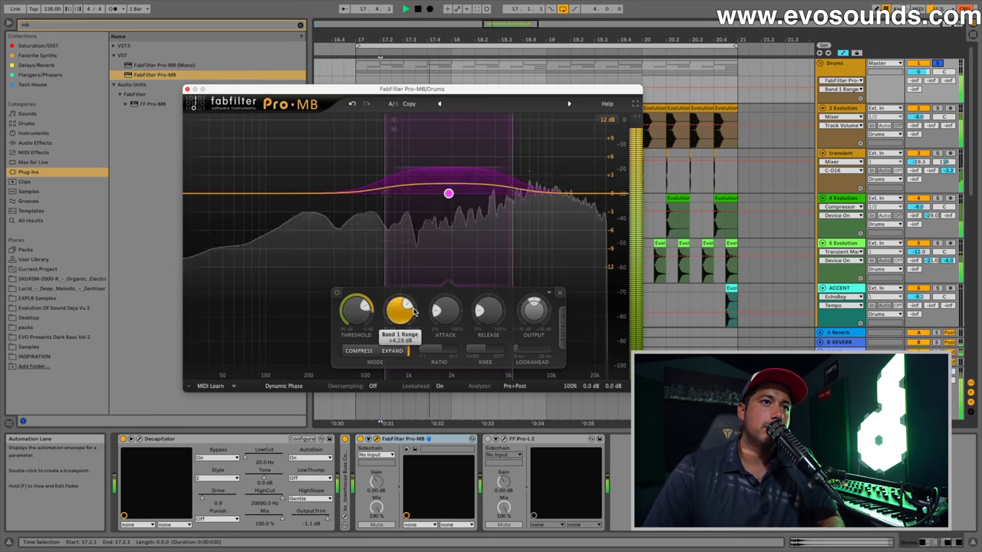
left_click(359, 439)
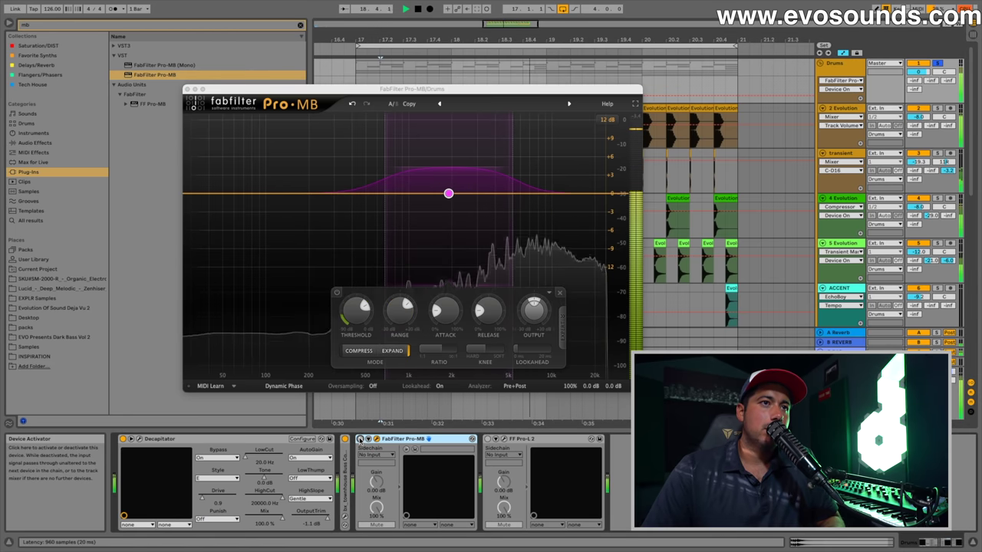
key("space")
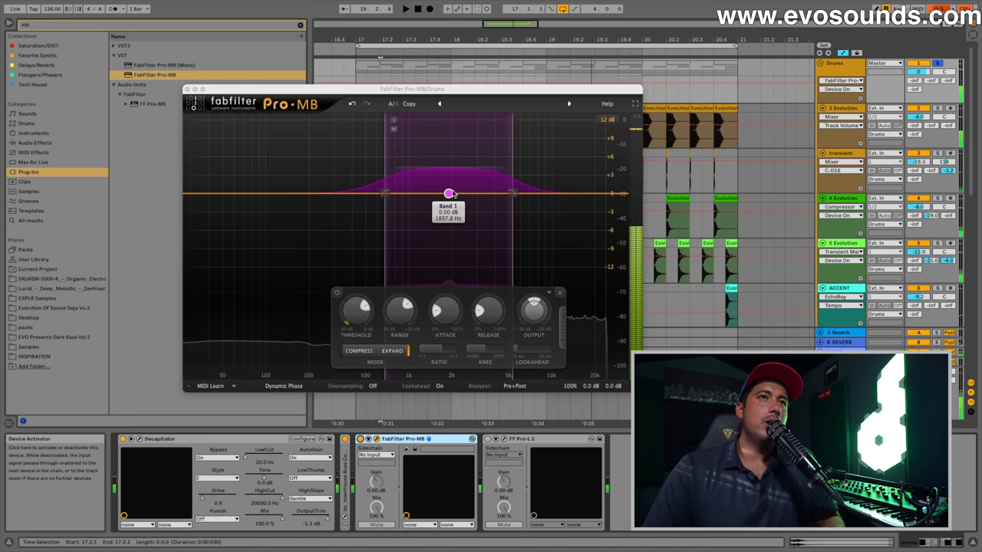
- Refine band 1's expansion during playback by raising its range and attack and setting a hard knee
left_click(364, 309)
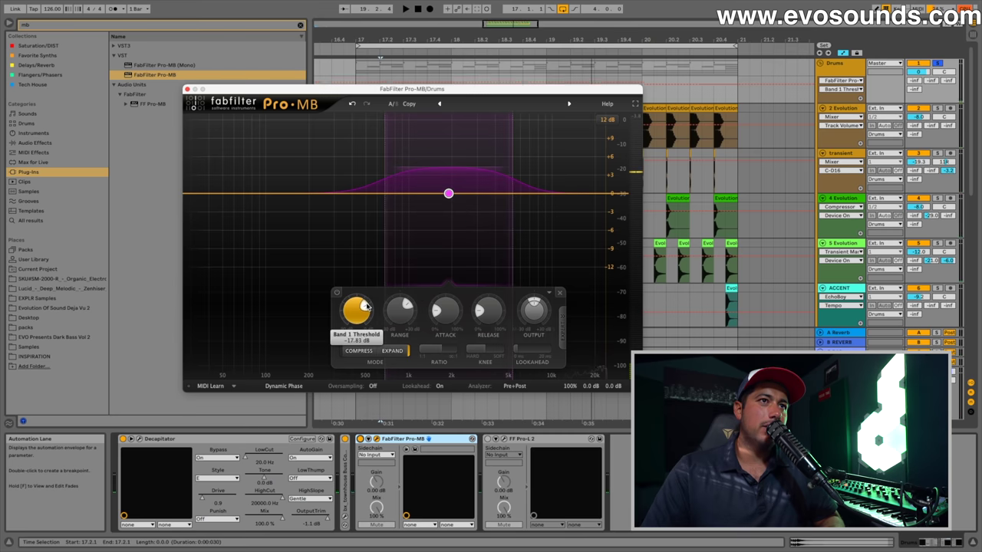
key("space")
left_click_drag(368, 310, 433, 324)
key("space")
key("space")
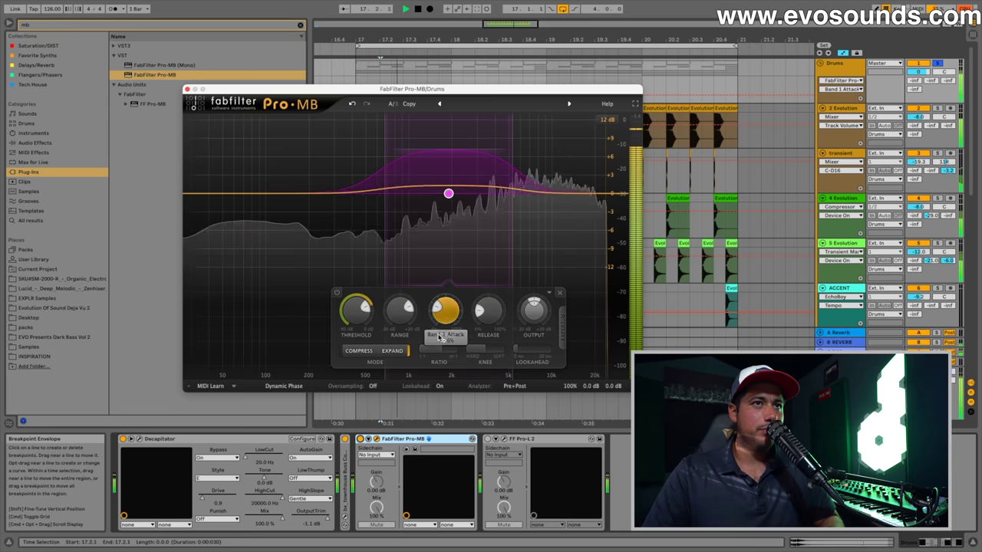
left_click(480, 352)
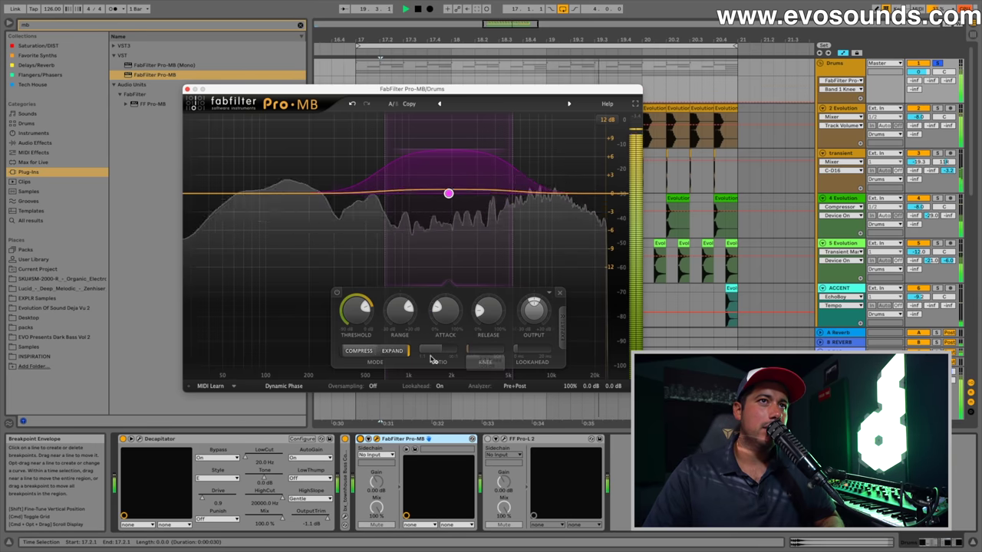
key("space")
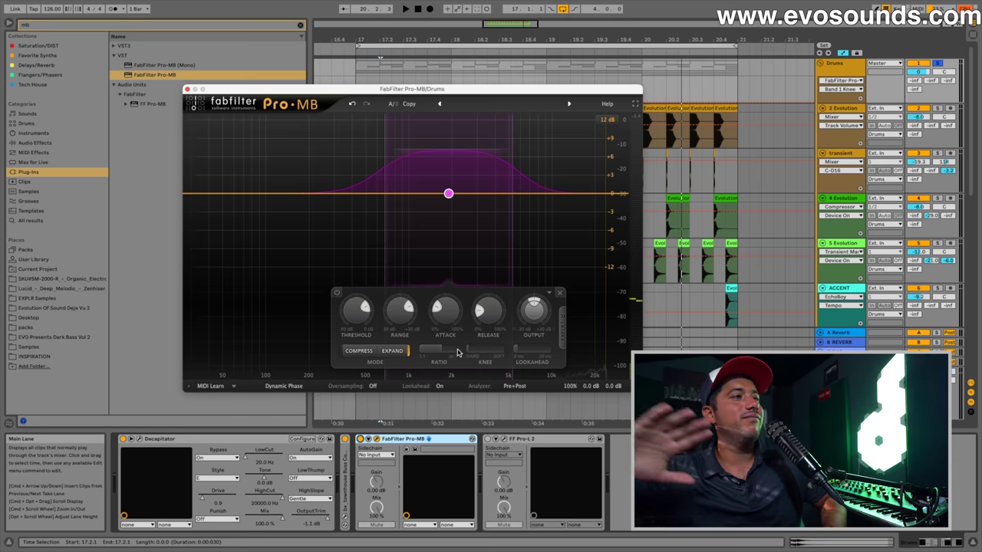
- Unsolo the Drums group and compare the full mix with Pro-MB enabled and bypassed
key("space")
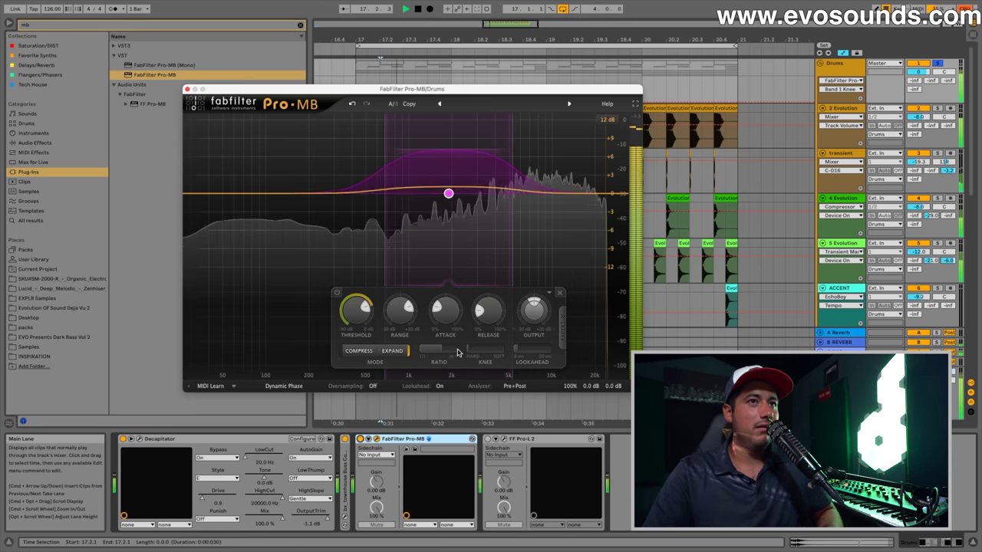
key("space")
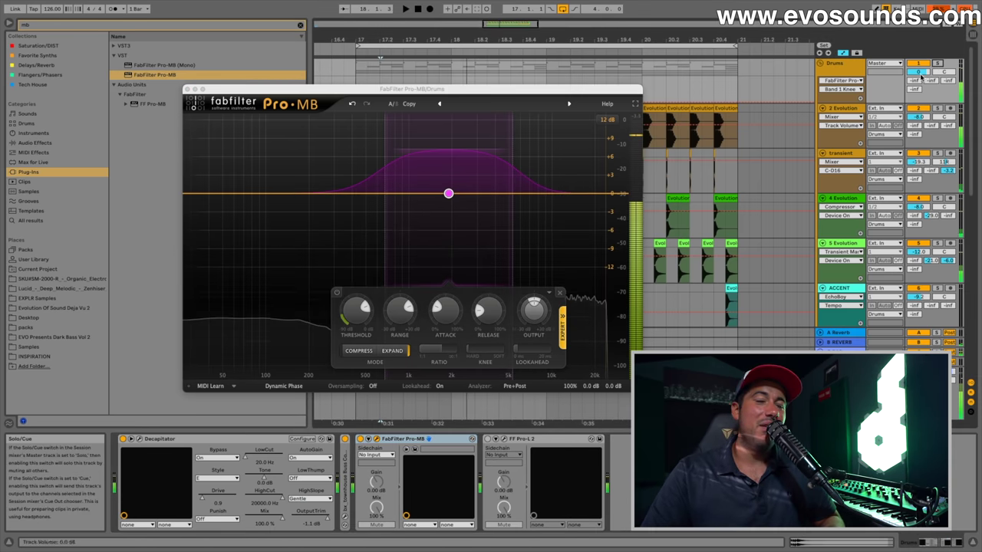
key("space")
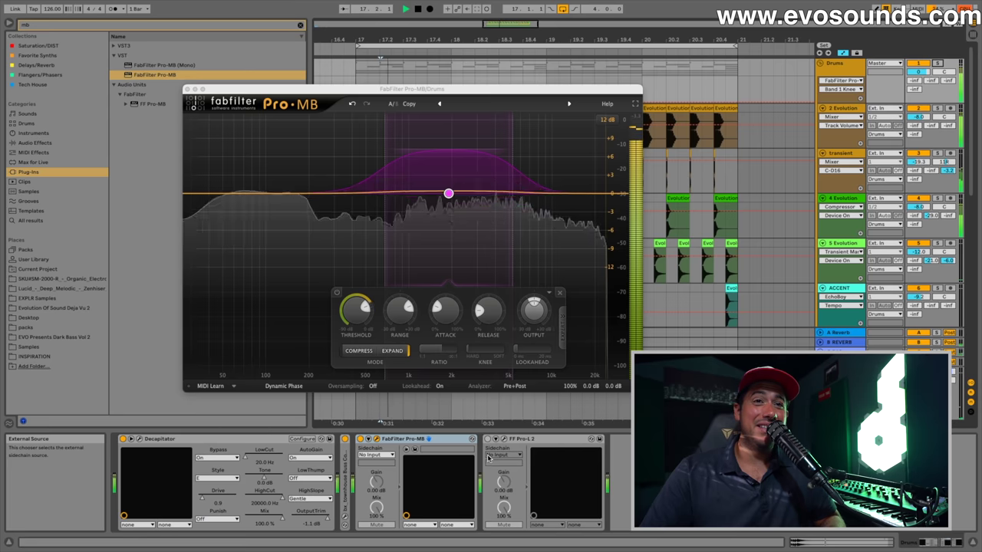
left_click(361, 439)
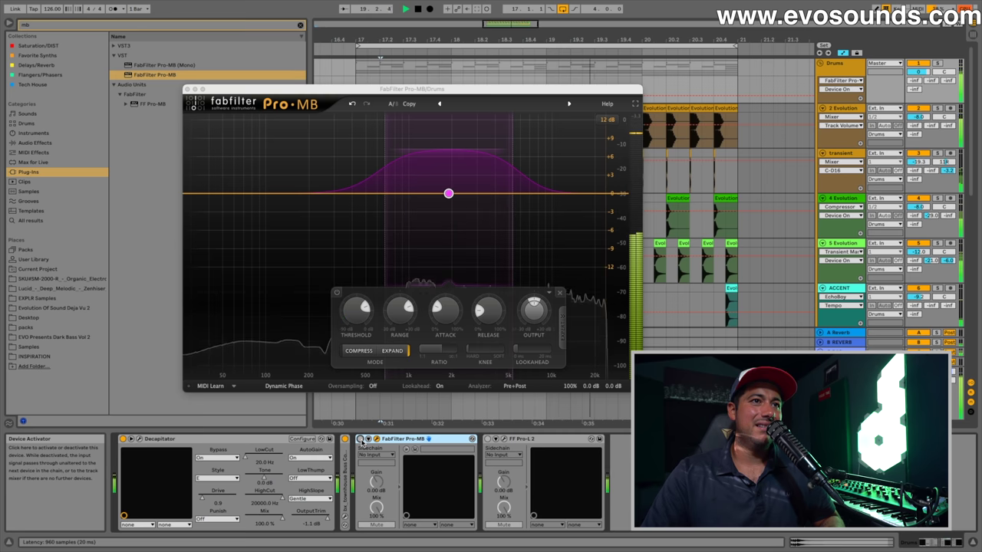
left_click(361, 440)
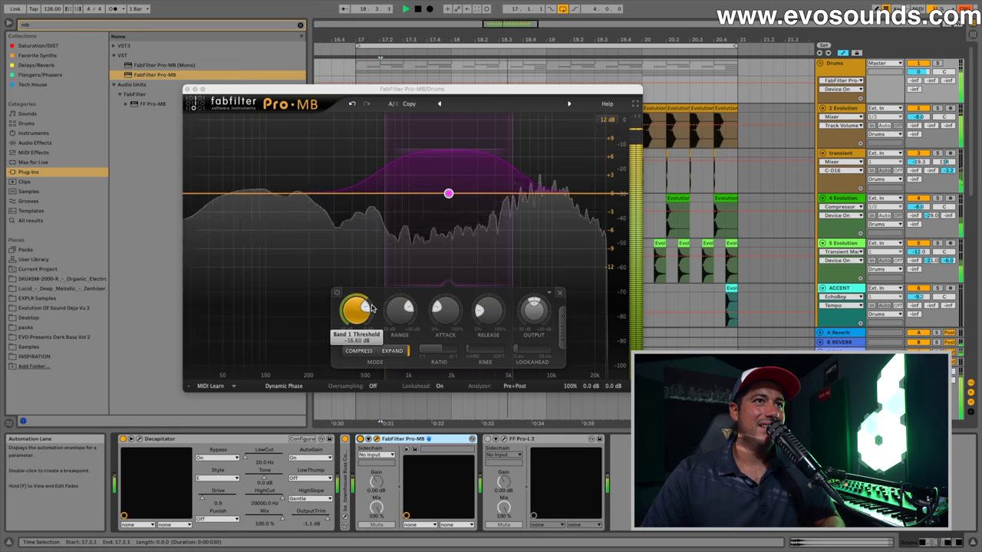
- Raise band 1's threshold to about -12.6 dB, check it with Pro-MB on and bypassed, and close the Pro-MB window
left_click(370, 309)
scroll(366, 309, "up", 4)
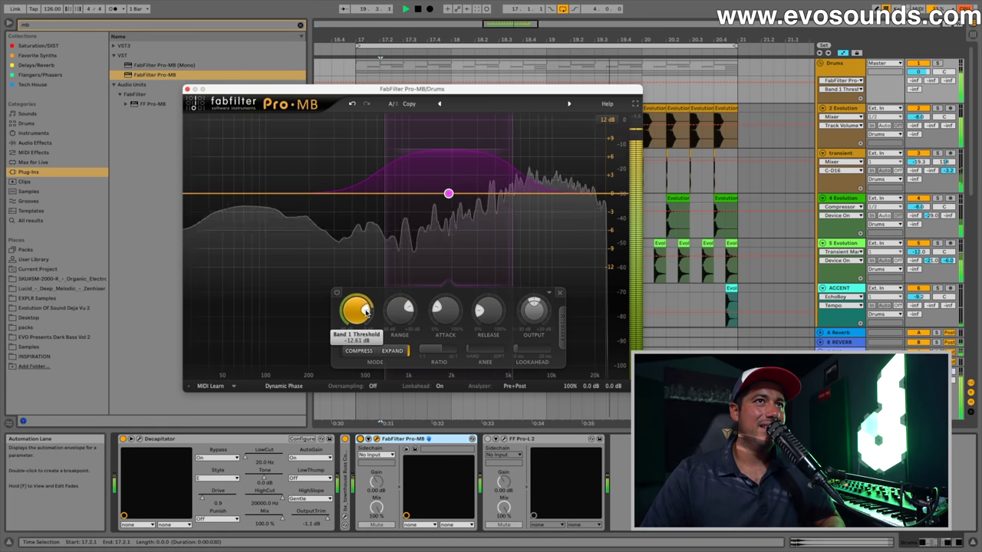
mouse_move(452, 184)
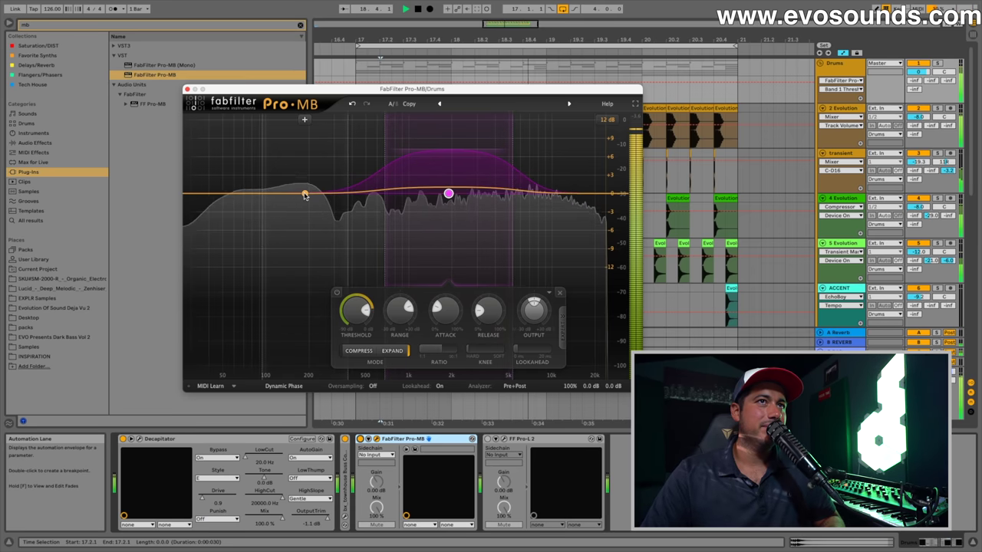
left_click(360, 440)
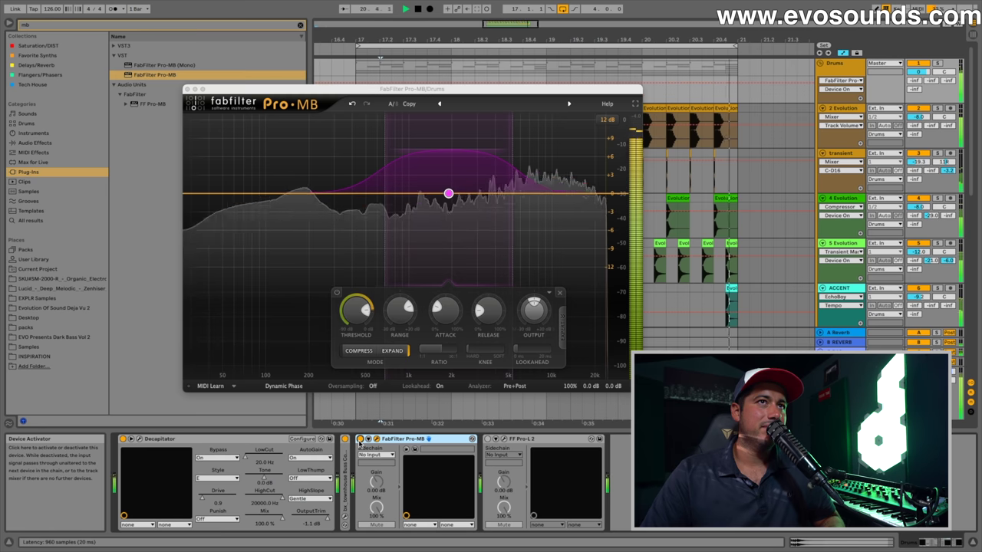
key("space")
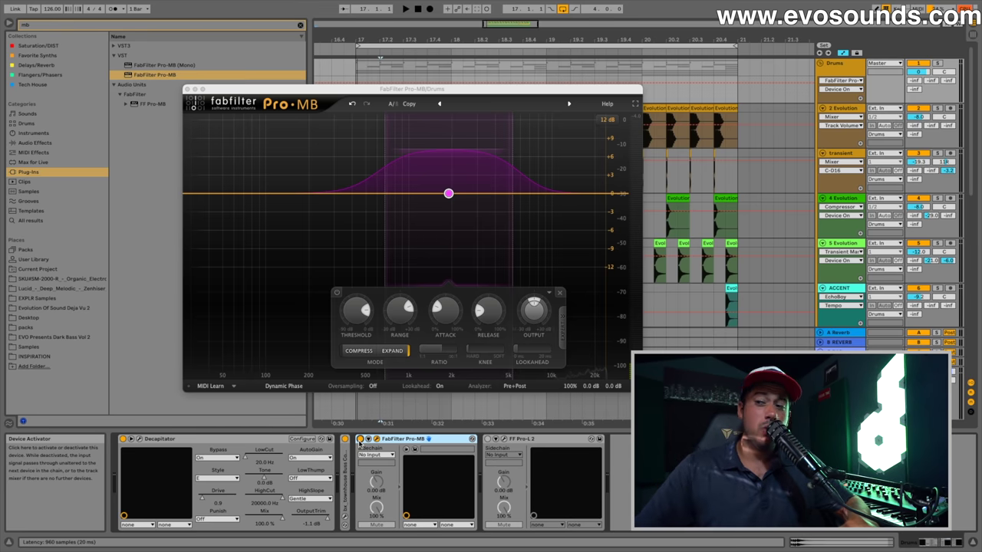
left_click(188, 90)
key("space")
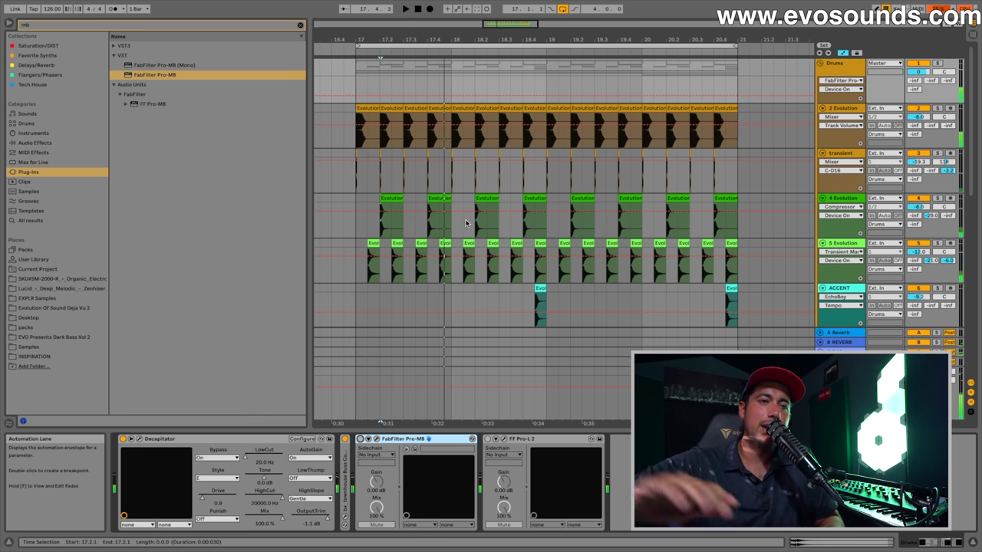
- Show the Master track's devices and open the Shadow Hills Mastering Compressor, moving its window clear of the track mixer controls
left_click(839, 372)
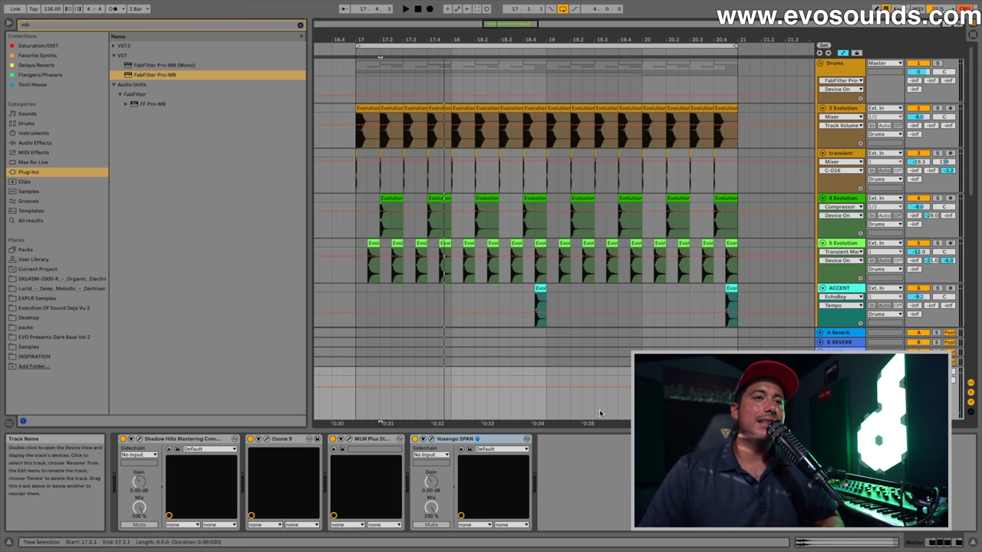
left_click(139, 440)
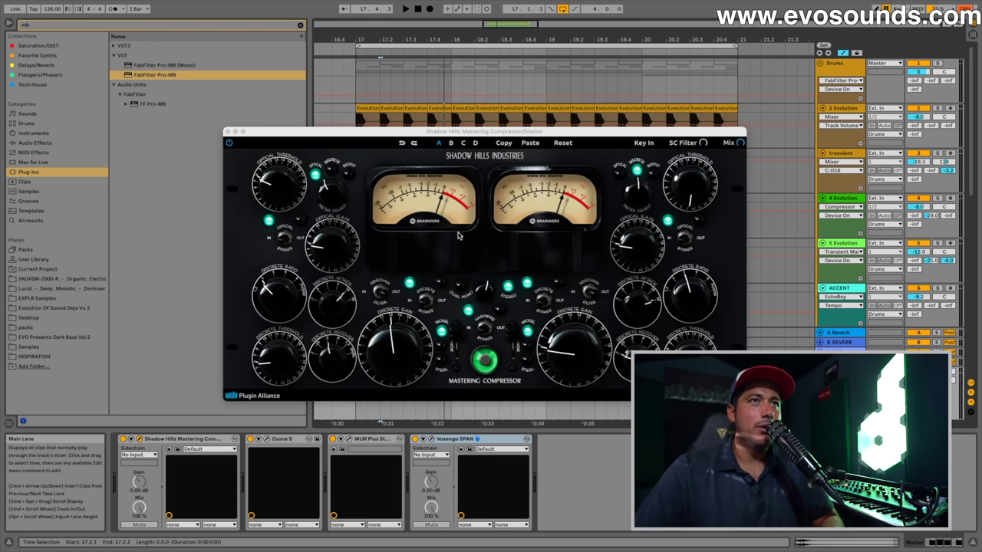
left_click_drag(448, 135, 342, 94)
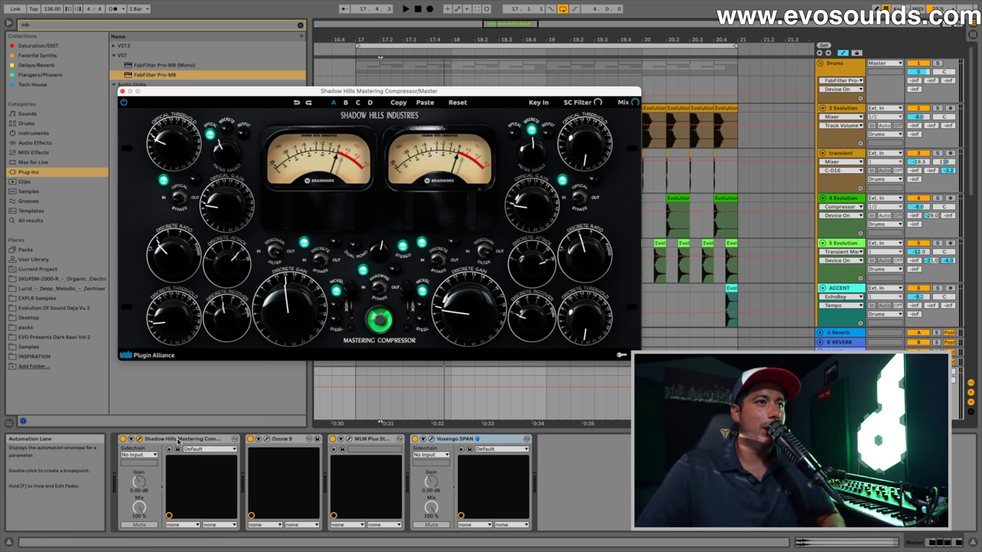
- Play the loop and compare the full mix with the Shadow Hills Mastering Compressor enabled and bypassed
key("space")
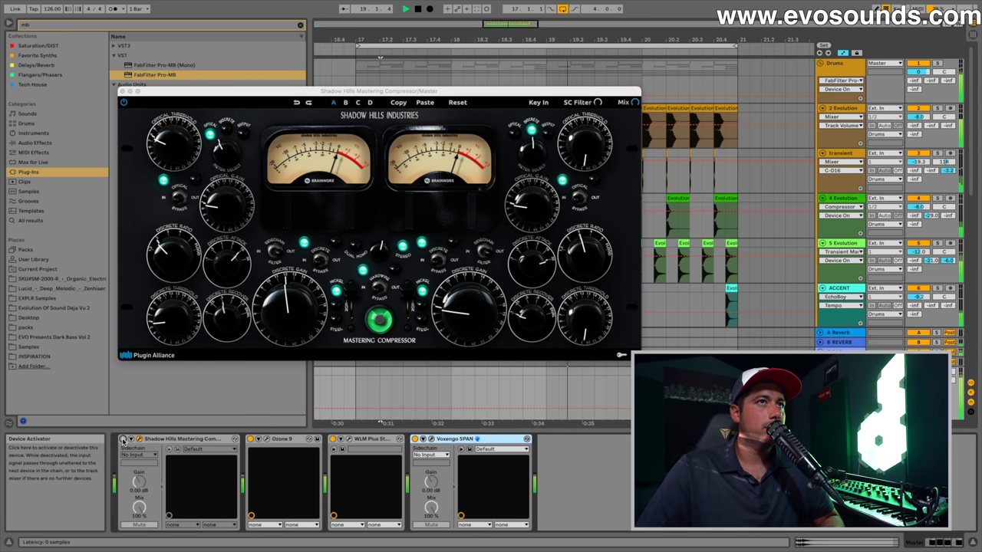
left_click(122, 439)
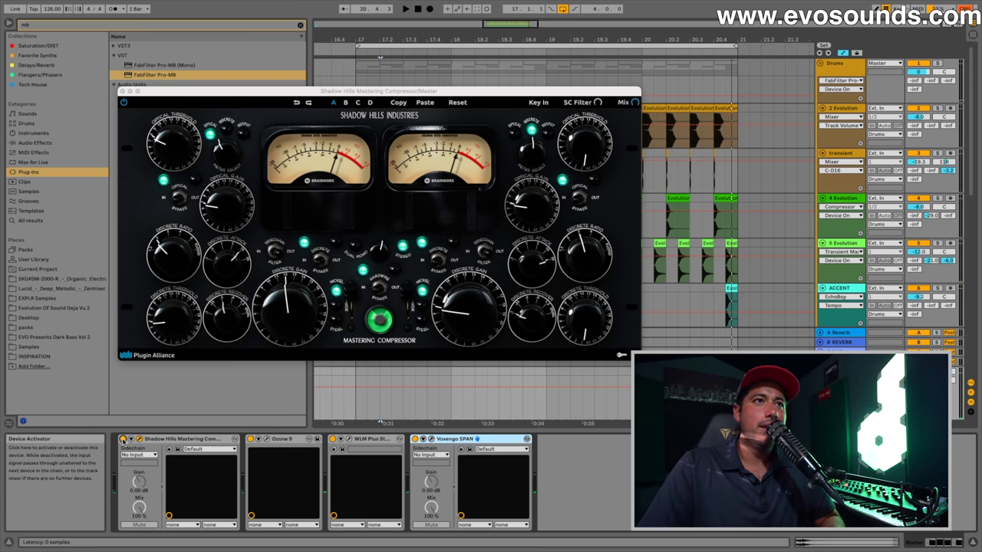
left_click(227, 280)
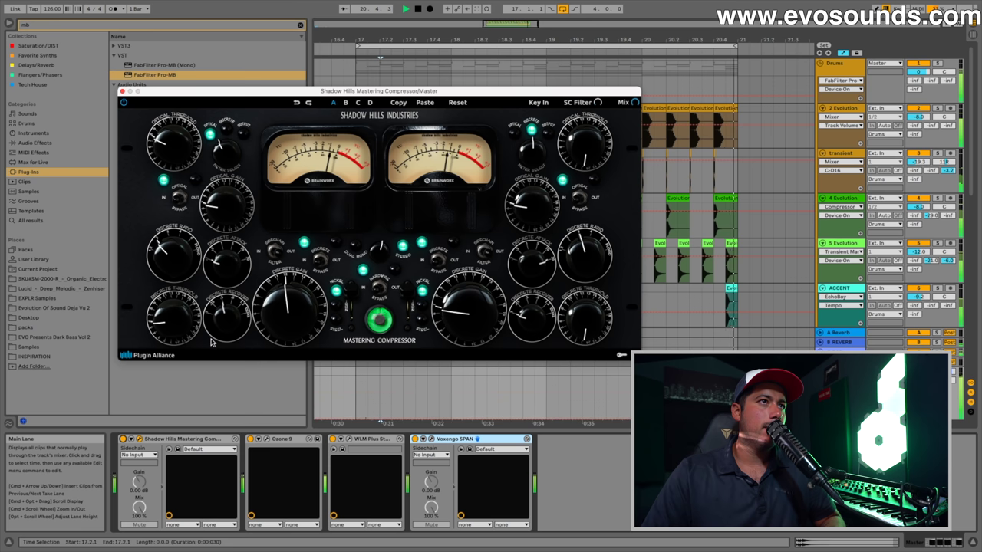
key("space")
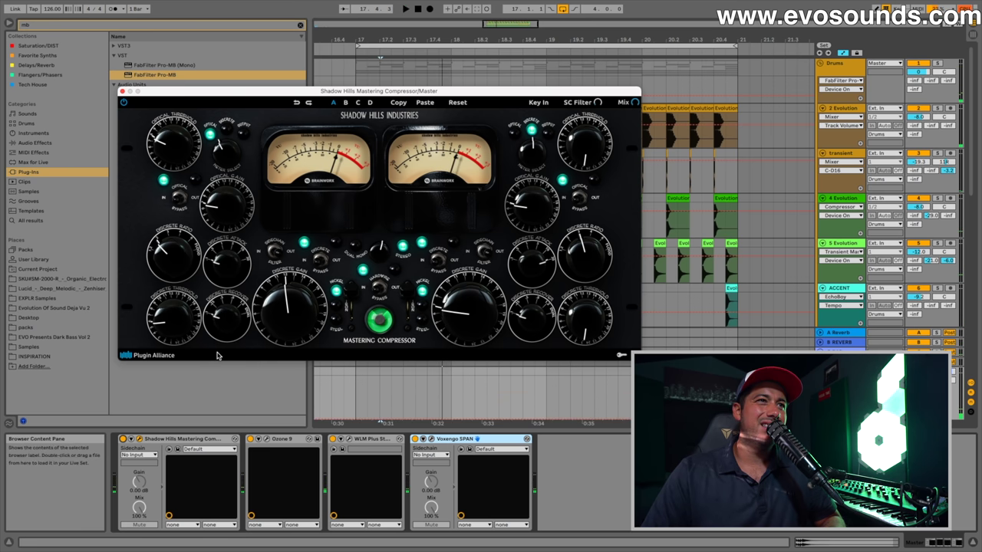
key("space")
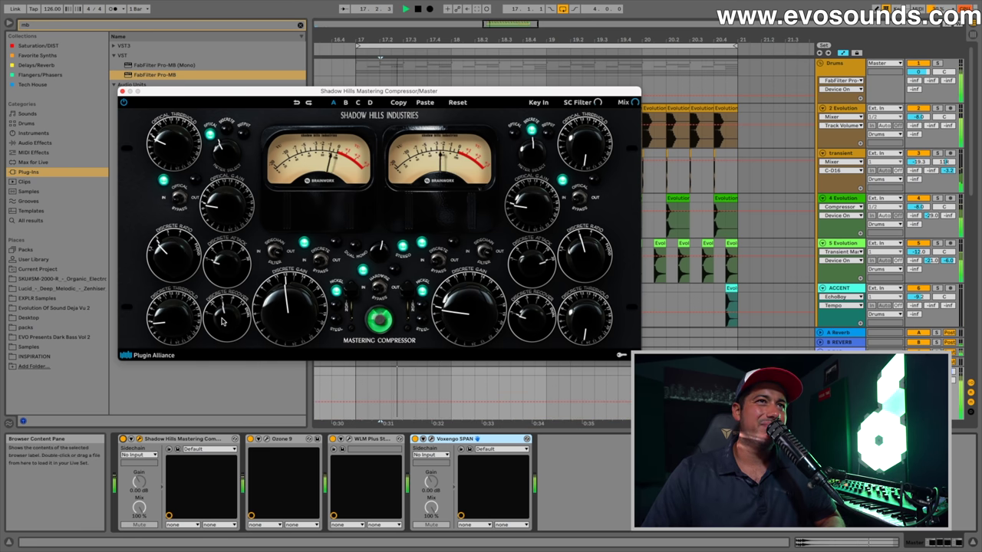
left_click(124, 440)
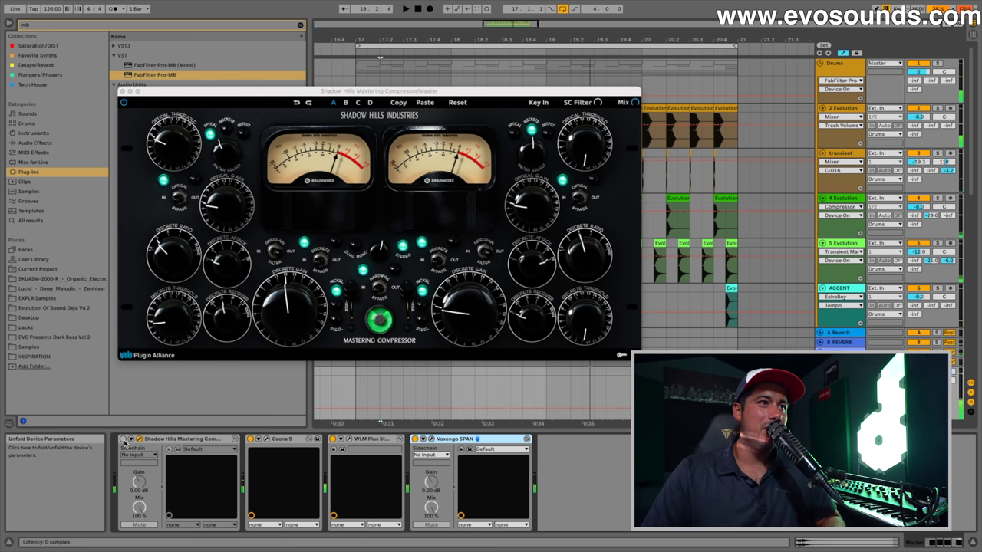
left_click(124, 440)
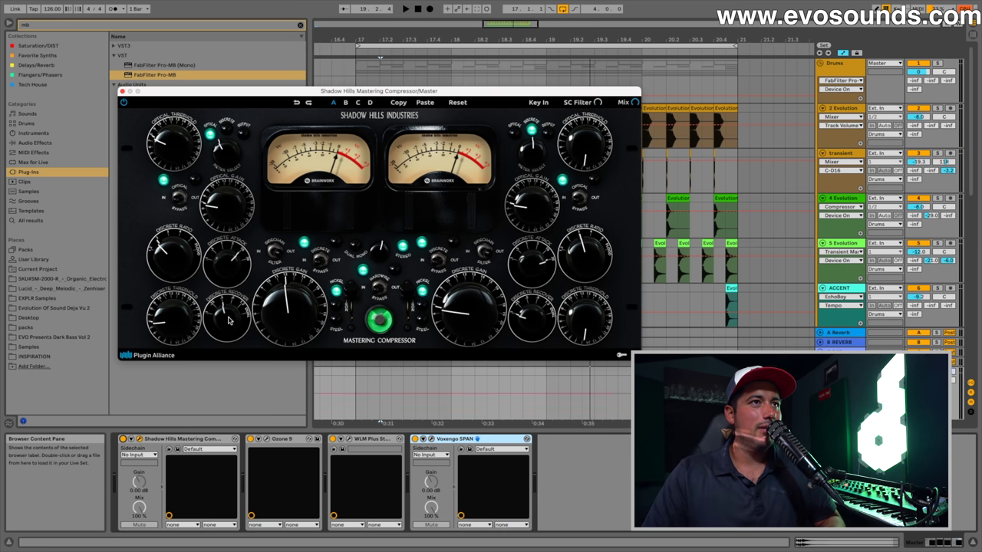
left_click(123, 440)
left_click(123, 440)
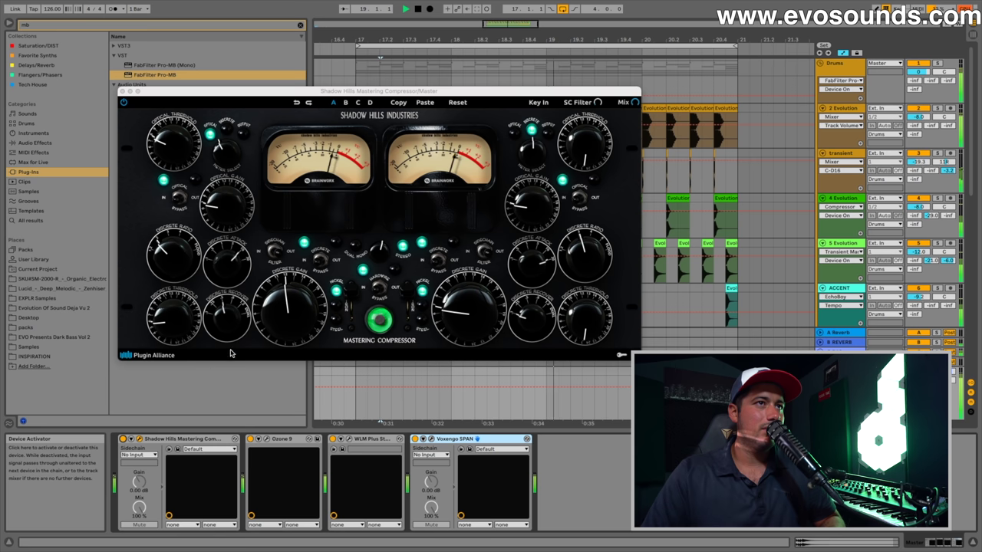
- Switch the Shadow Hills compressor's output transformers to iron and close the plug-in window
mouse_move(347, 303)
left_mouse_down()
mouse_move(351, 335)
mouse_move(348, 301)
left_mouse_up()
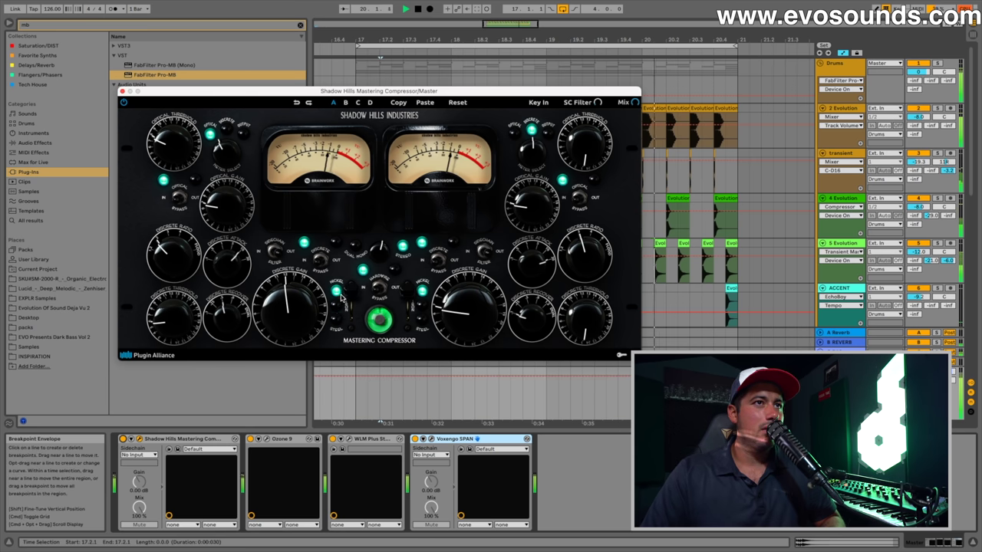
left_click(336, 307)
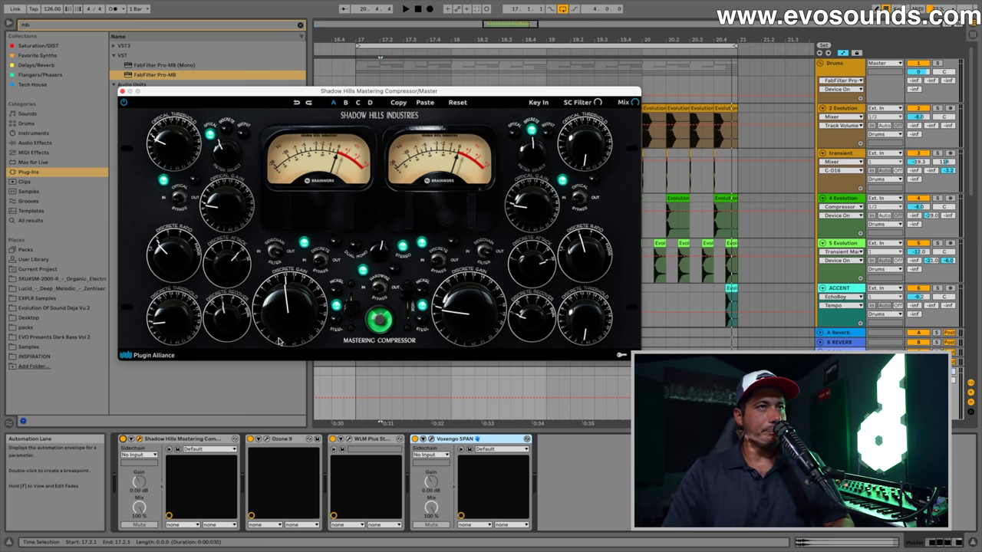
left_click(122, 91)
- Select the clip on the 11 Diva track, solo the track, and inspect its Diva instrument before closing it
scroll(604, 210, "down", 5)
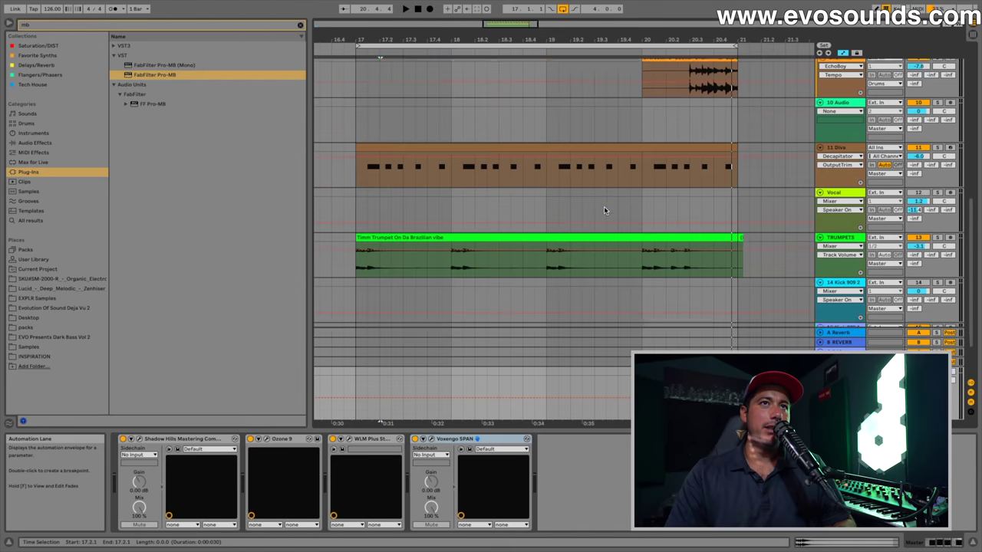
scroll(603, 210, "up", 3)
left_click(603, 219)
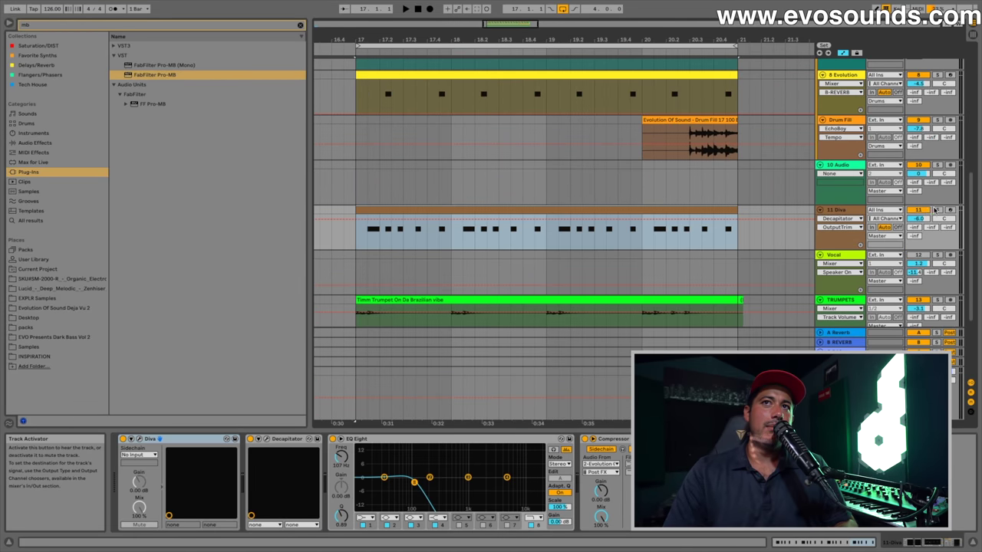
left_click(142, 438)
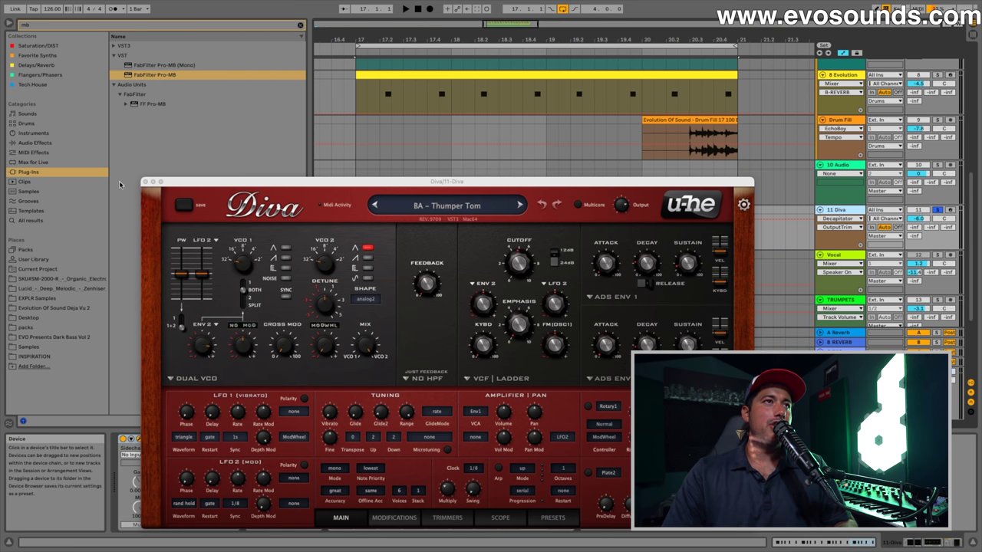
left_click(146, 181)
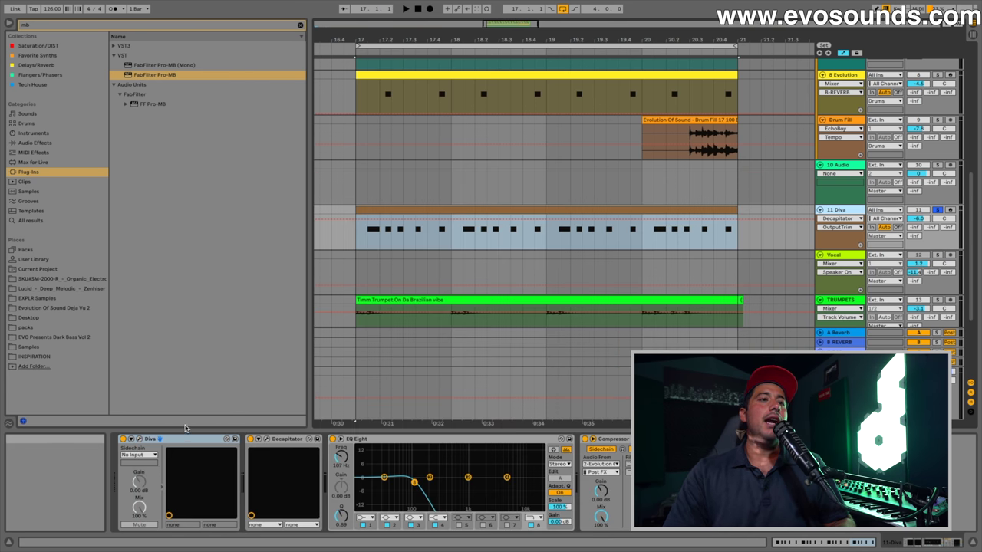
- Play the soloed 11 Diva track and compare its sound with Decapitator enabled and bypassed
left_click(250, 439)
left_click(935, 210)
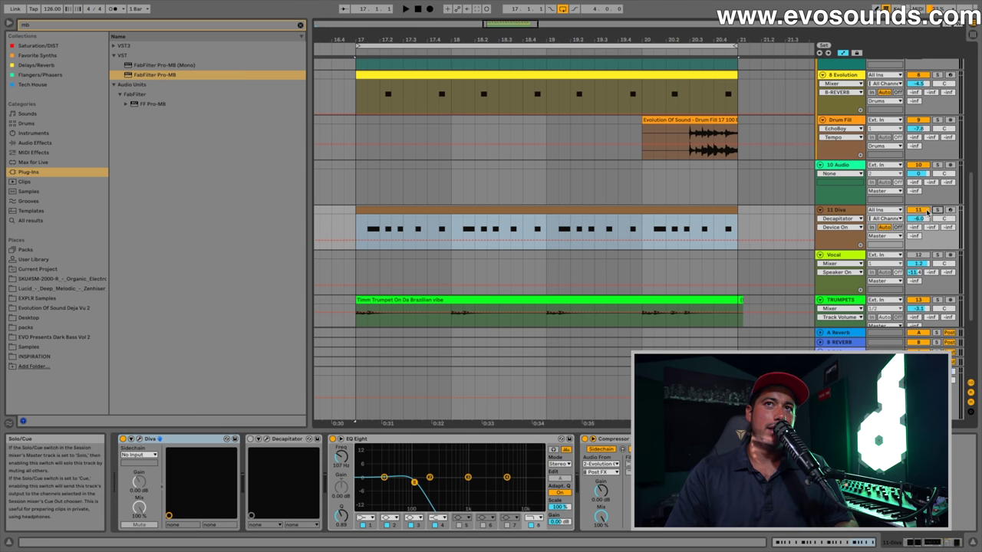
left_click(935, 210)
key("space")
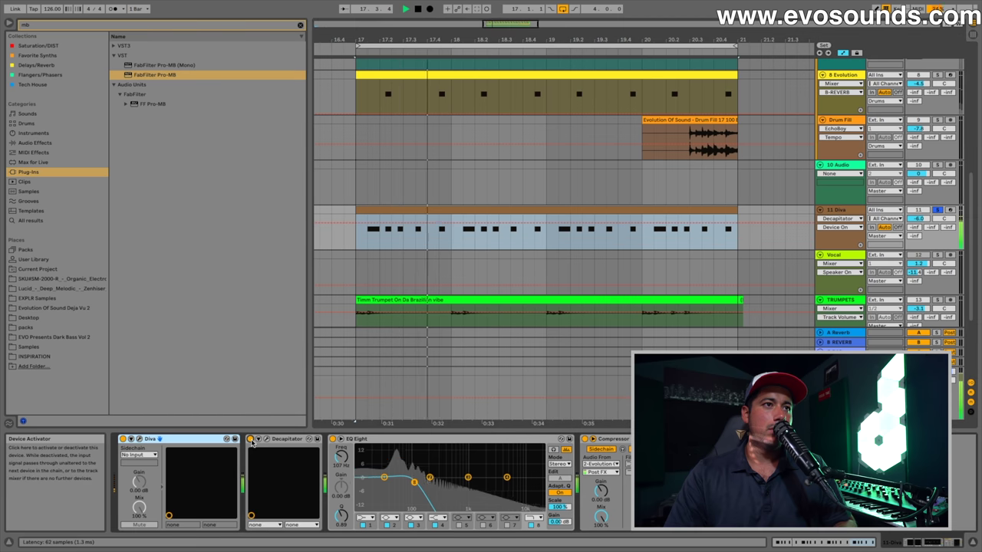
left_click(251, 440)
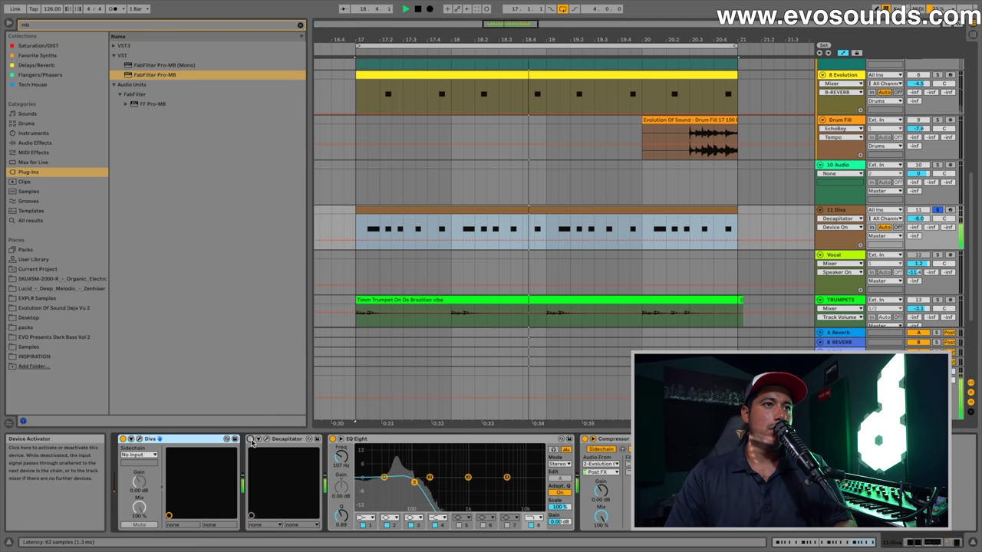